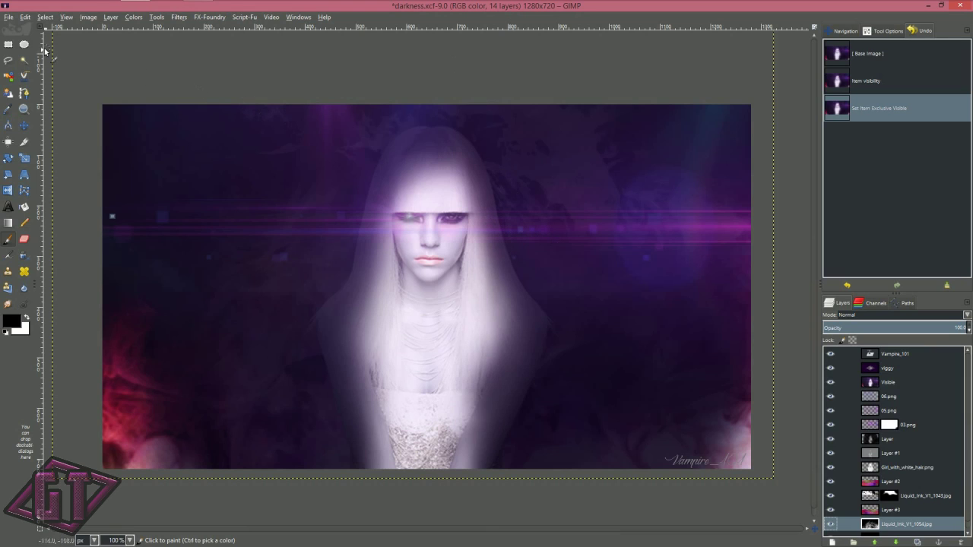
- Start a new image and set its size to 1920 px wide by 1080 px high
{"action": "left_click", "coordinate": [9, 16]}
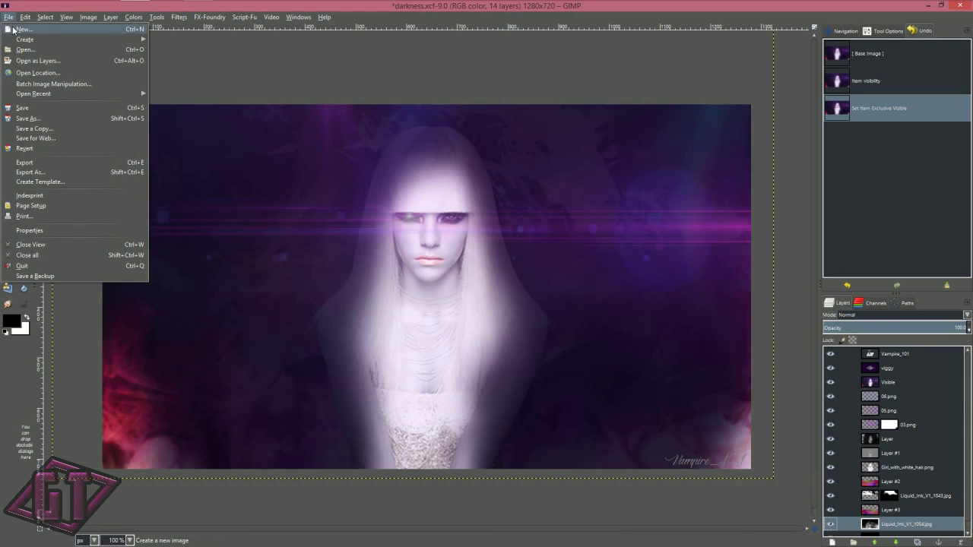
{"action": "left_click", "coordinate": [14, 29]}
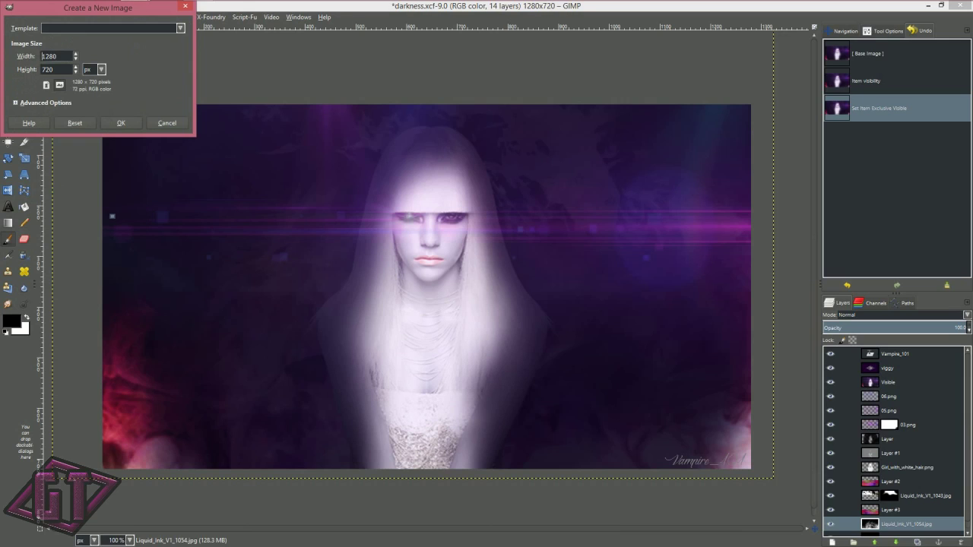
{"action": "left_click", "coordinate": [181, 29]}
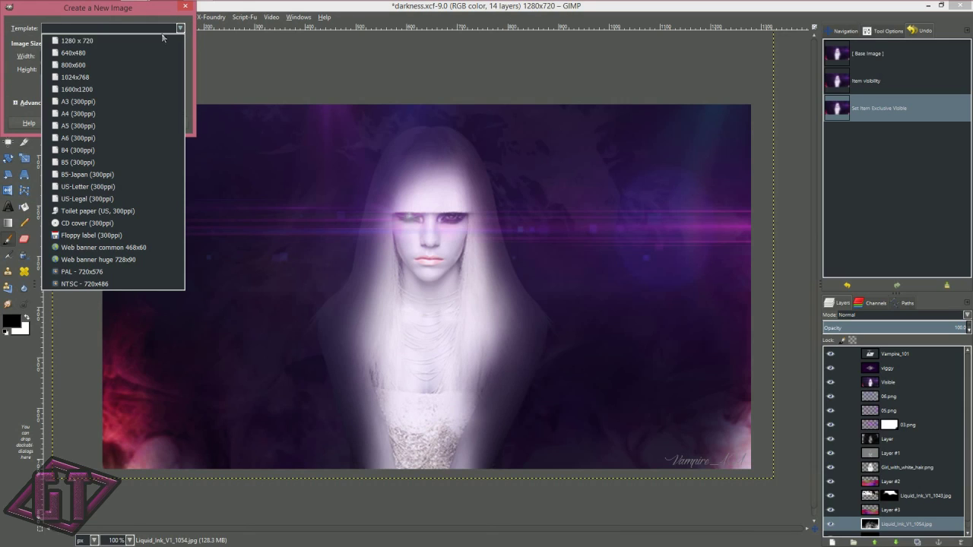
{"action": "left_click", "coordinate": [115, 41]}
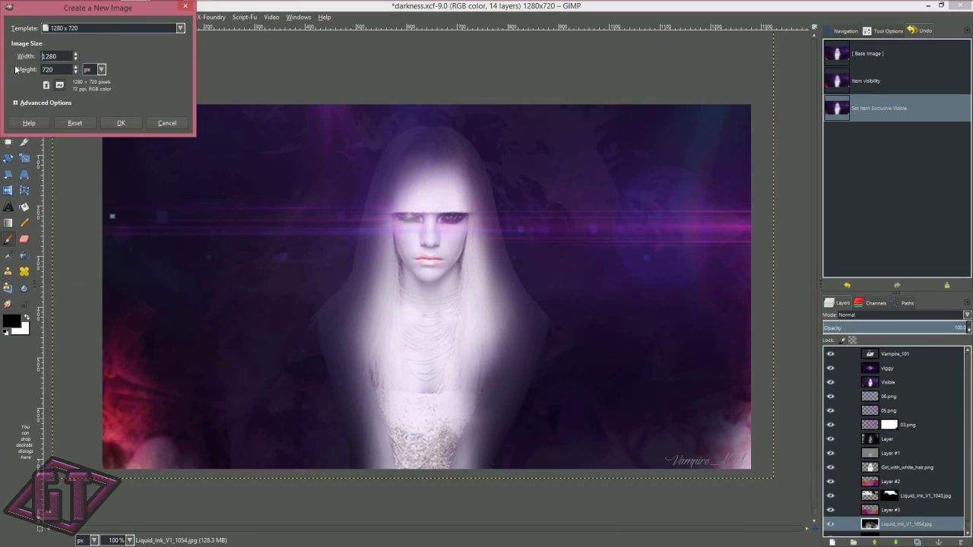
{"action": "double_click", "coordinate": [59, 57]}
{"action": "key", "text": "BackSpace"}
{"action": "type", "text": "1920"}
{"action": "double_click", "coordinate": [57, 70]}
{"action": "type", "text": "1080"}
- Set the new image's X and Y resolution to 300 pixels/in and create the image
{"action": "left_click", "coordinate": [57, 103]}
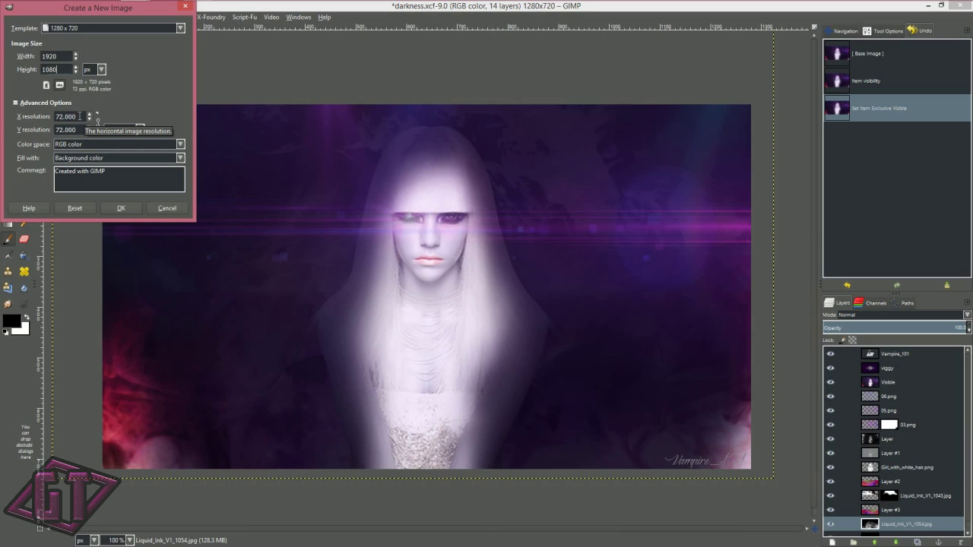
{"action": "left_click_drag", "start_coordinate": [79, 116], "coordinate": [27, 119]}
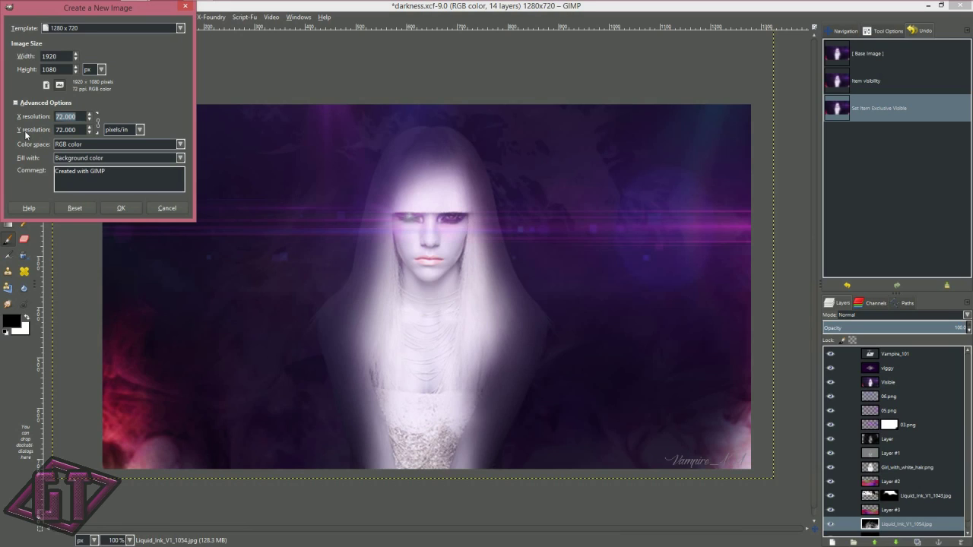
{"action": "type", "text": "300"}
{"action": "left_click", "coordinate": [82, 129]}
{"action": "left_click", "coordinate": [117, 209]}
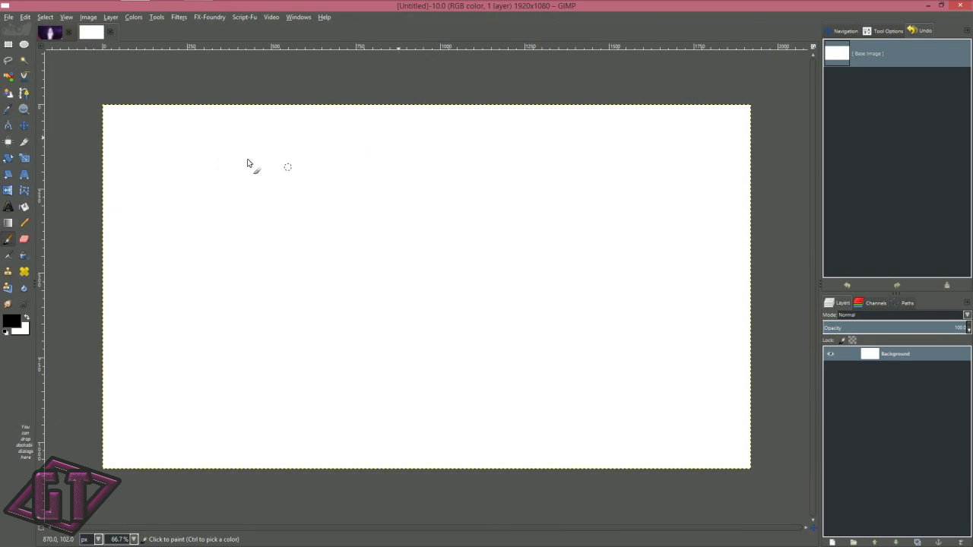
- Check which templates are available for a new image, and leave without creating one
{"action": "left_click", "coordinate": [11, 16]}
{"action": "left_click", "coordinate": [19, 29]}
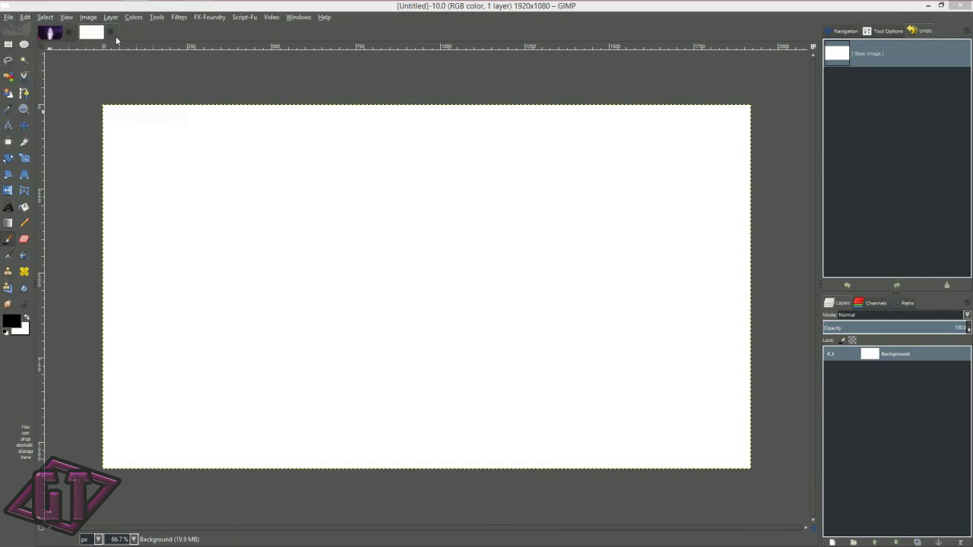
{"action": "left_click", "coordinate": [159, 30]}
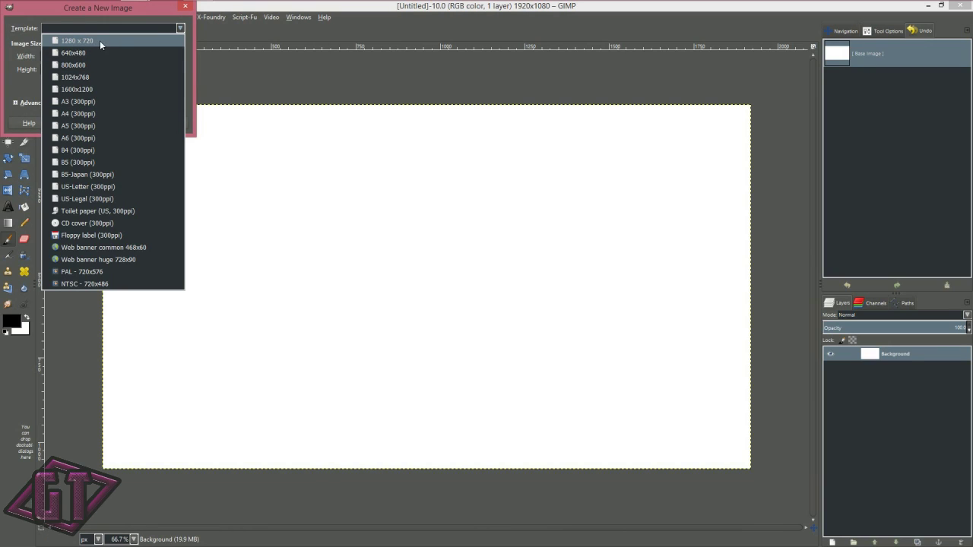
{"action": "key", "text": "Escape"}
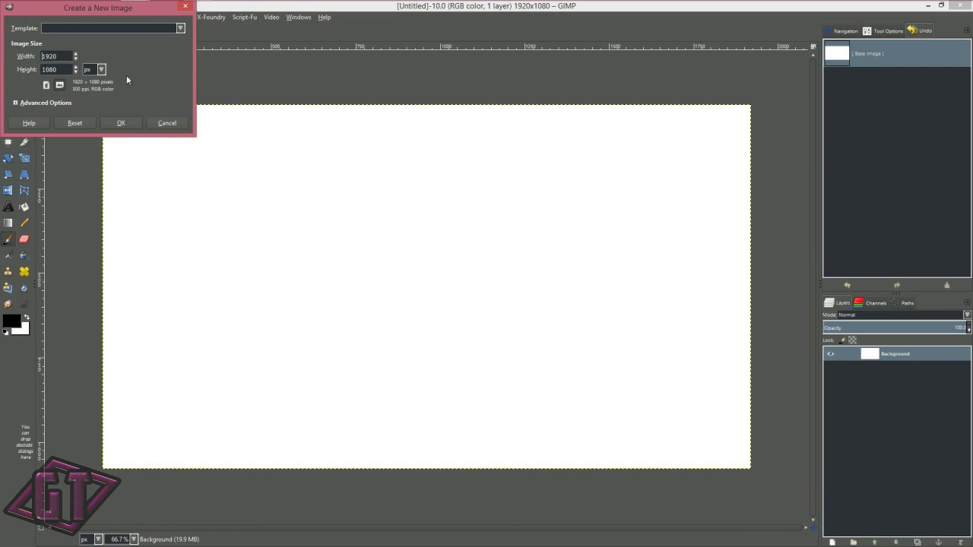
{"action": "left_click", "coordinate": [166, 123]}
- Save the blank image's settings as a template named "1920 x 1080" and close that image
{"action": "left_click", "coordinate": [13, 19]}
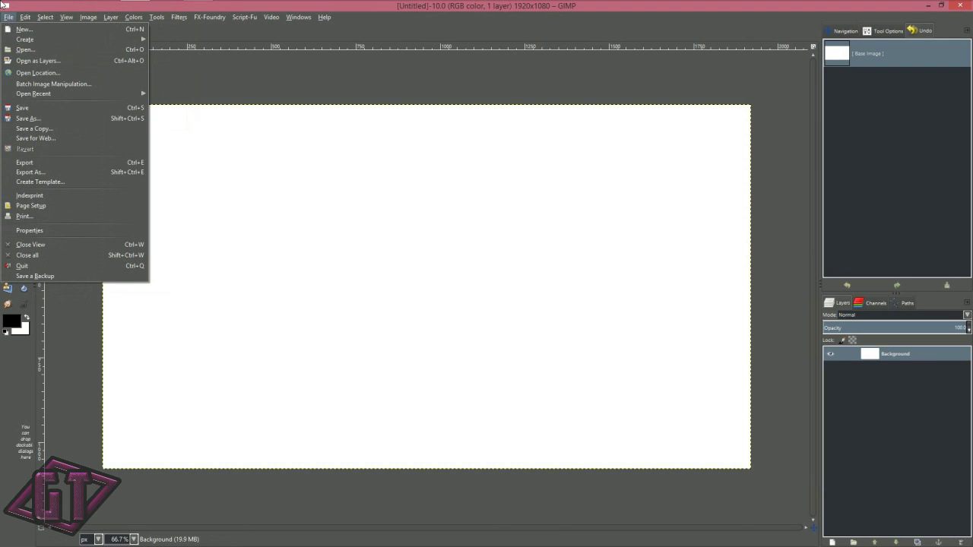
{"action": "left_click", "coordinate": [61, 181]}
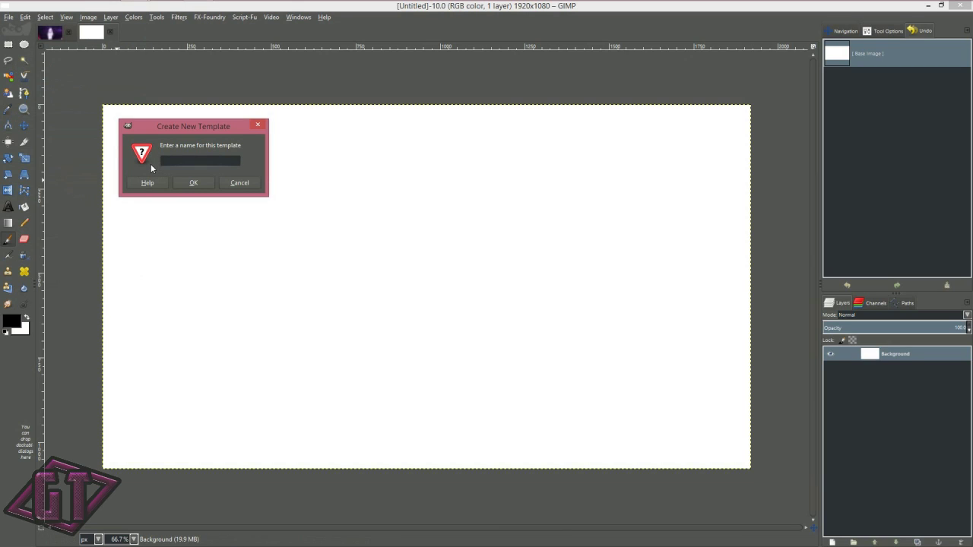
{"action": "type", "text": "1920 x 1080"}
{"action": "left_click", "coordinate": [194, 184]}
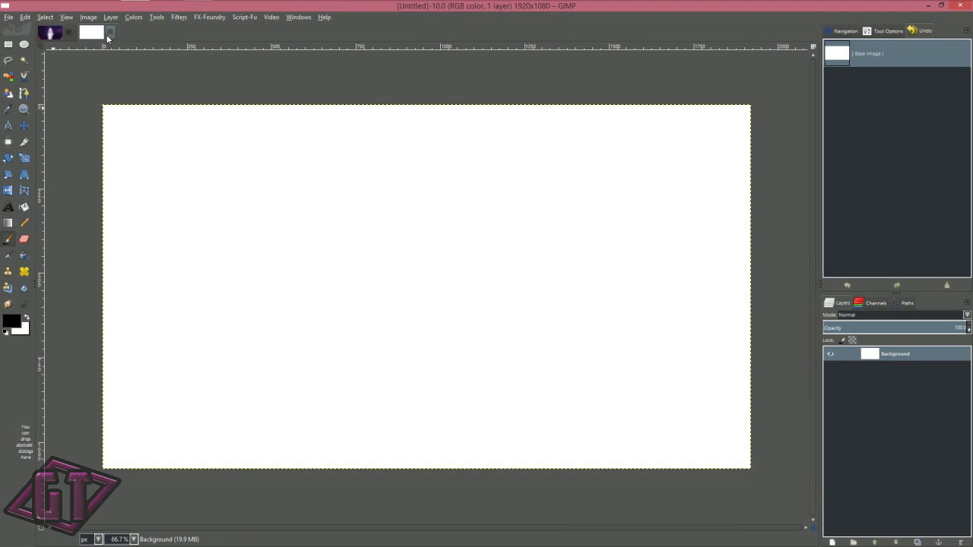
{"action": "left_click", "coordinate": [110, 35]}
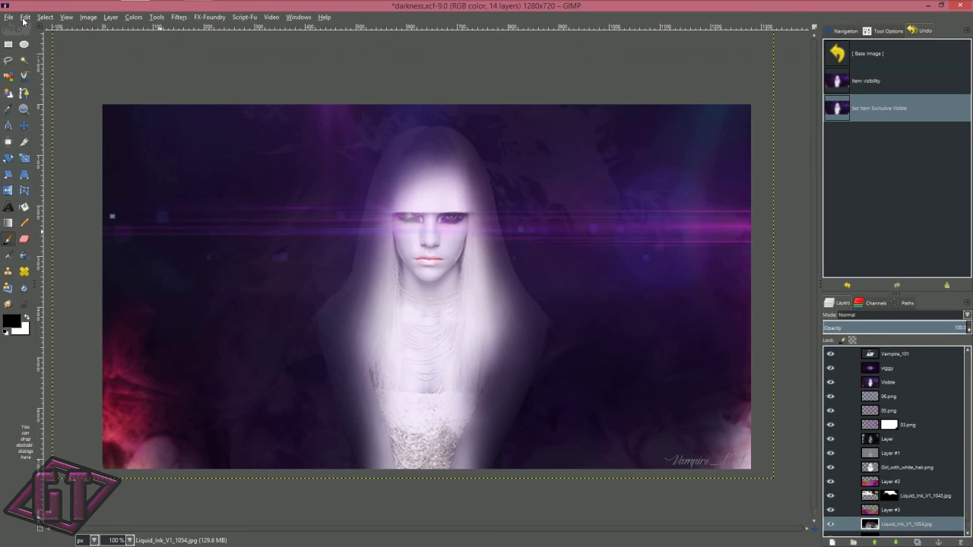
- Create a new image from the 1280 x 720 template with the X and Y resolution set to 300 pixels/in
{"action": "left_click", "coordinate": [8, 17]}
{"action": "left_click", "coordinate": [125, 32]}
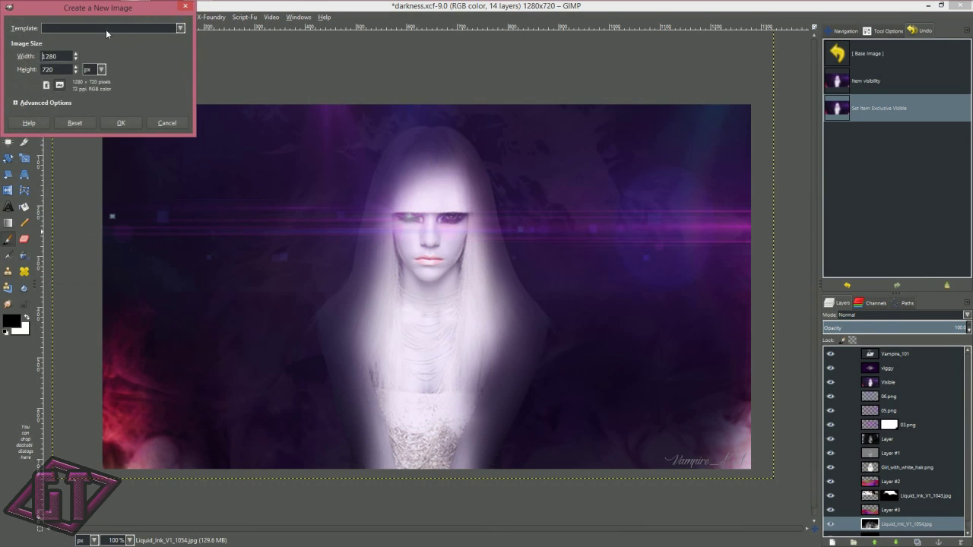
{"action": "left_click", "coordinate": [105, 29]}
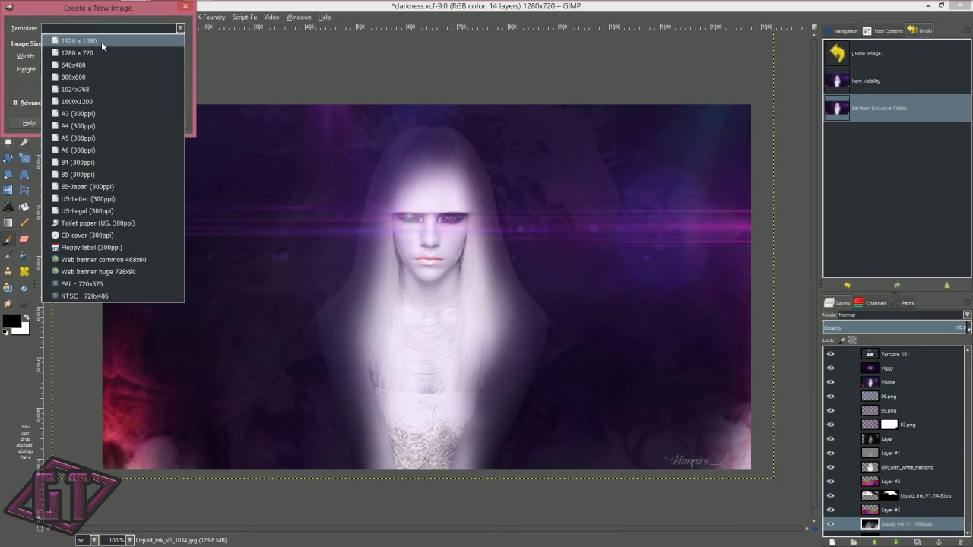
{"action": "left_click", "coordinate": [86, 52]}
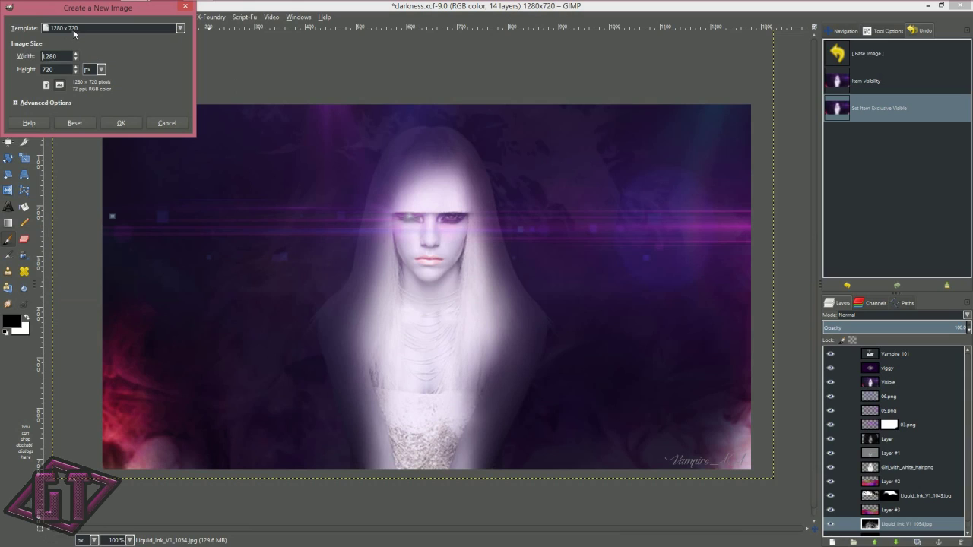
{"action": "left_click", "coordinate": [42, 103]}
{"action": "double_click", "coordinate": [76, 118]}
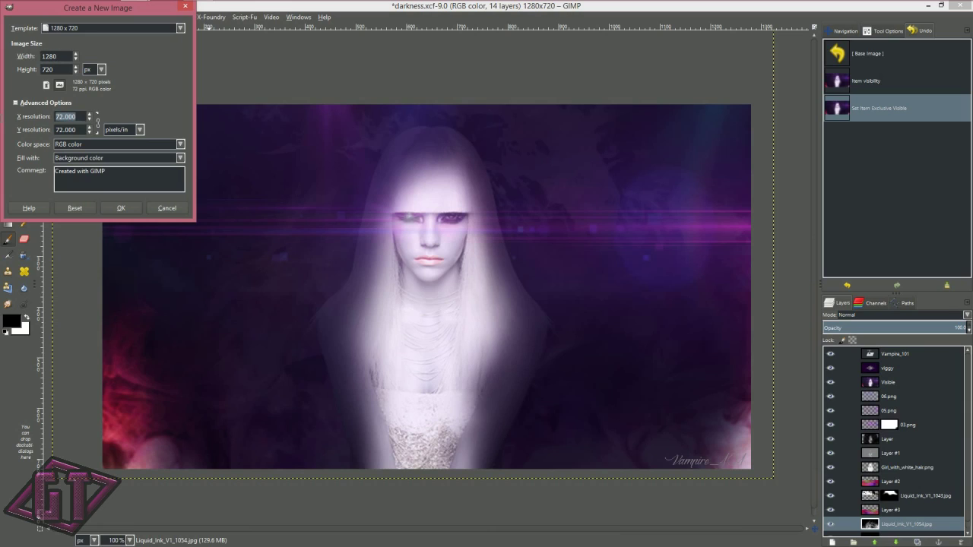
{"action": "type", "text": "3"}
{"action": "left_click", "coordinate": [80, 130]}
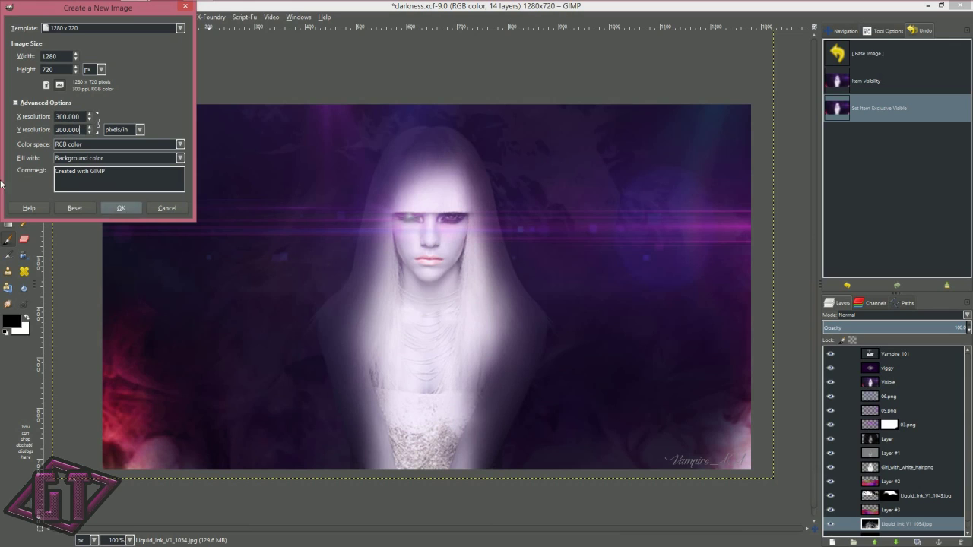
{"action": "left_click", "coordinate": [120, 208]}
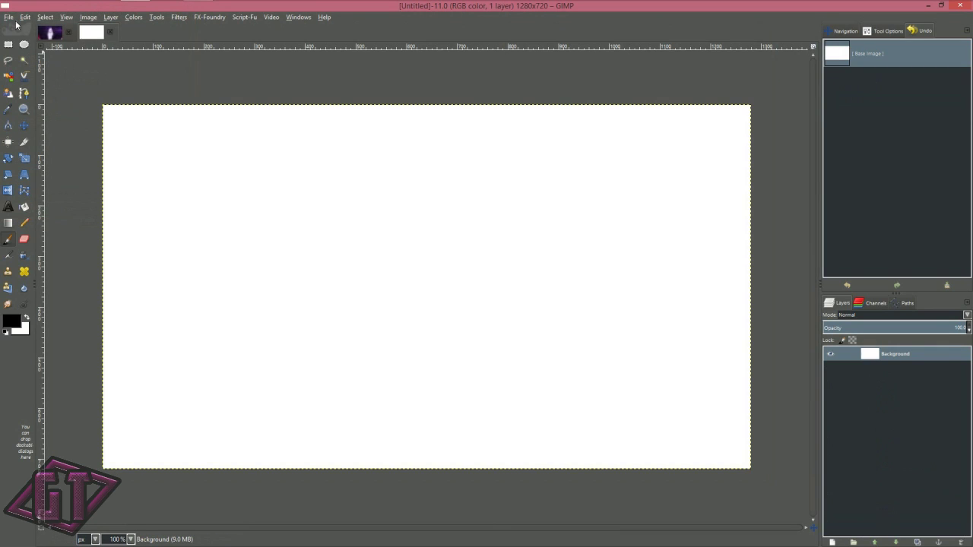
- Save the blank image's settings as a template named "1280 x 720"
{"action": "left_click", "coordinate": [9, 16]}
{"action": "left_click", "coordinate": [44, 182]}
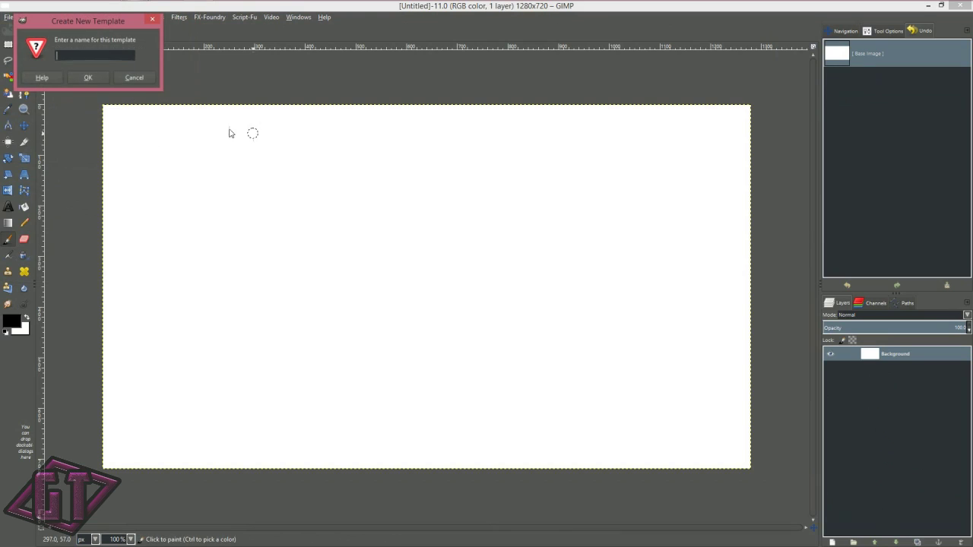
{"action": "left_click", "coordinate": [87, 77]}
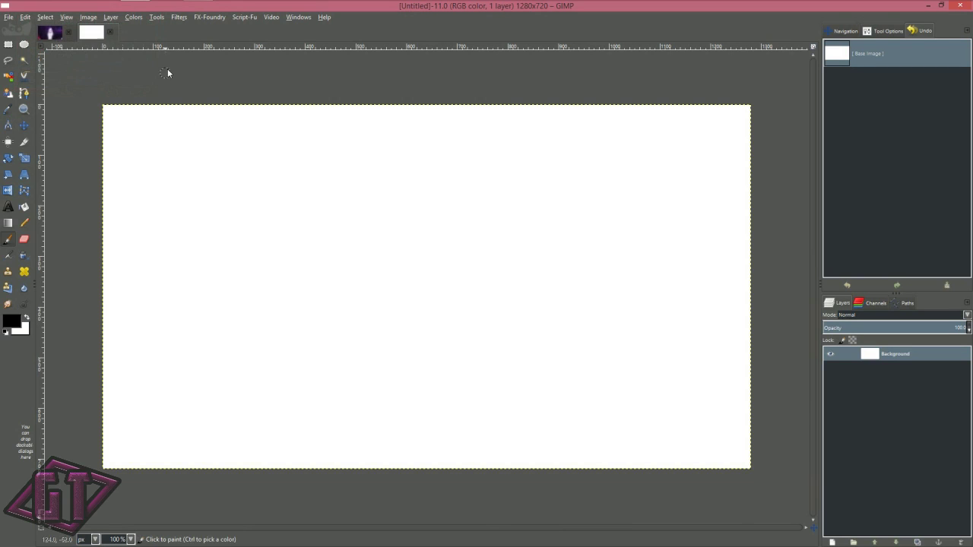
- Review the saved templates for a new image, try the 1280 x 720 one, and cancel without creating an image
{"action": "left_click", "coordinate": [8, 18]}
{"action": "left_click", "coordinate": [87, 39]}
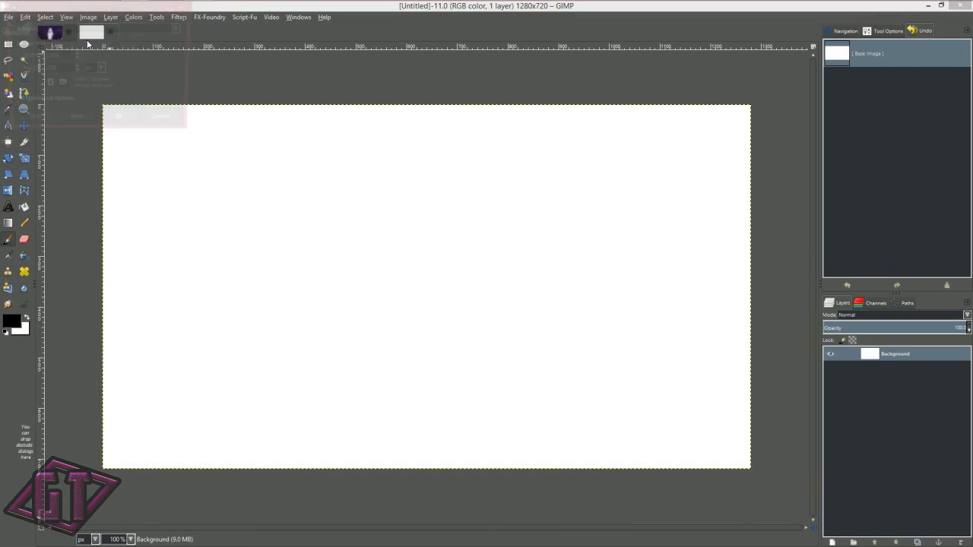
{"action": "left_click", "coordinate": [152, 29]}
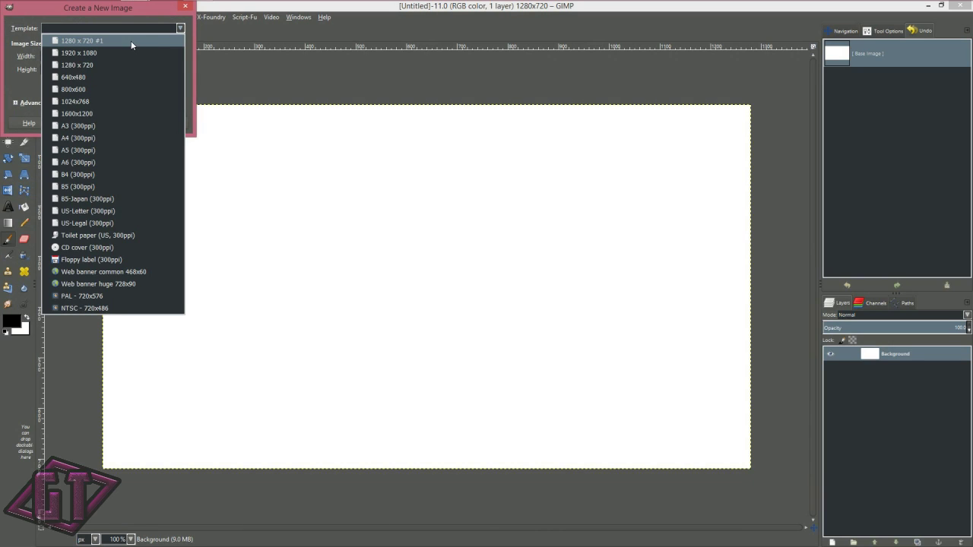
{"action": "left_click", "coordinate": [76, 65]}
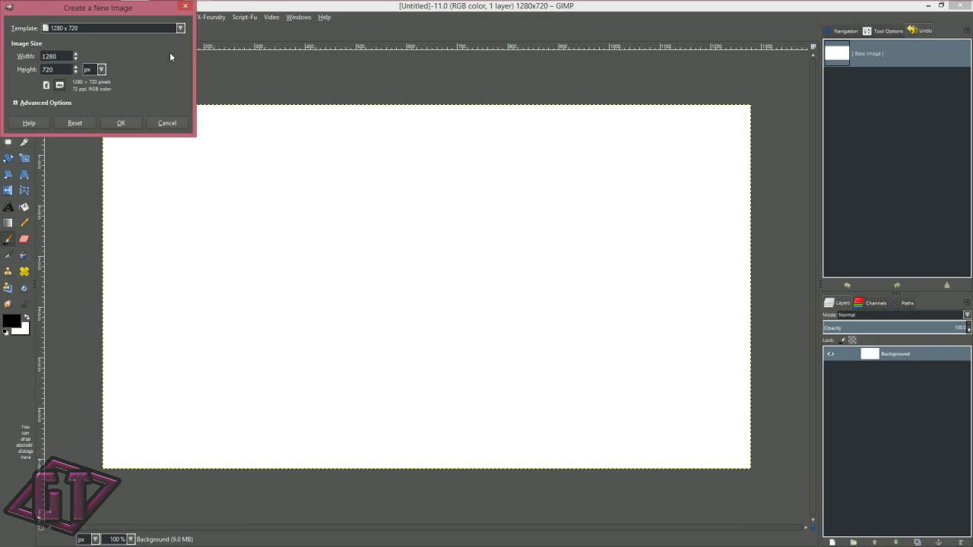
{"action": "left_click", "coordinate": [168, 123]}
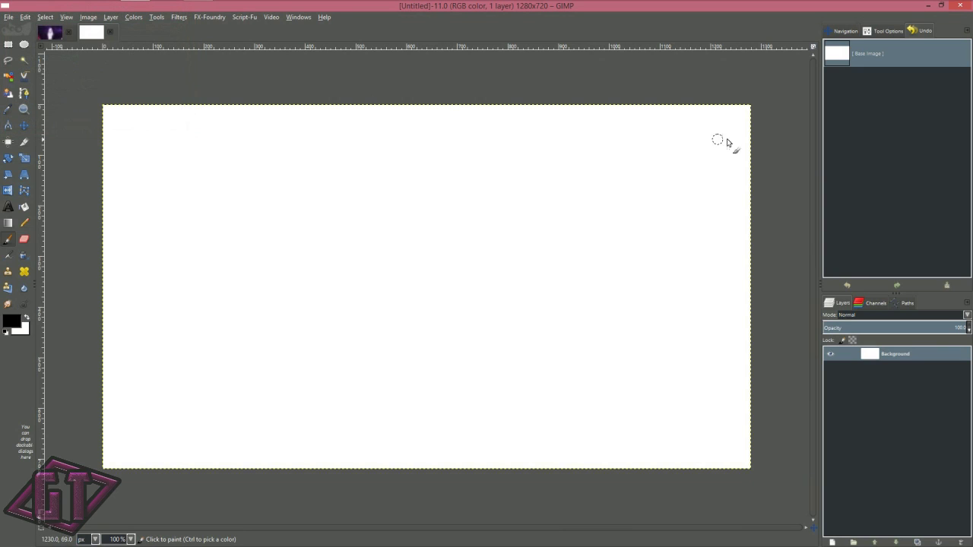
{"action": "left_click", "coordinate": [54, 35]}
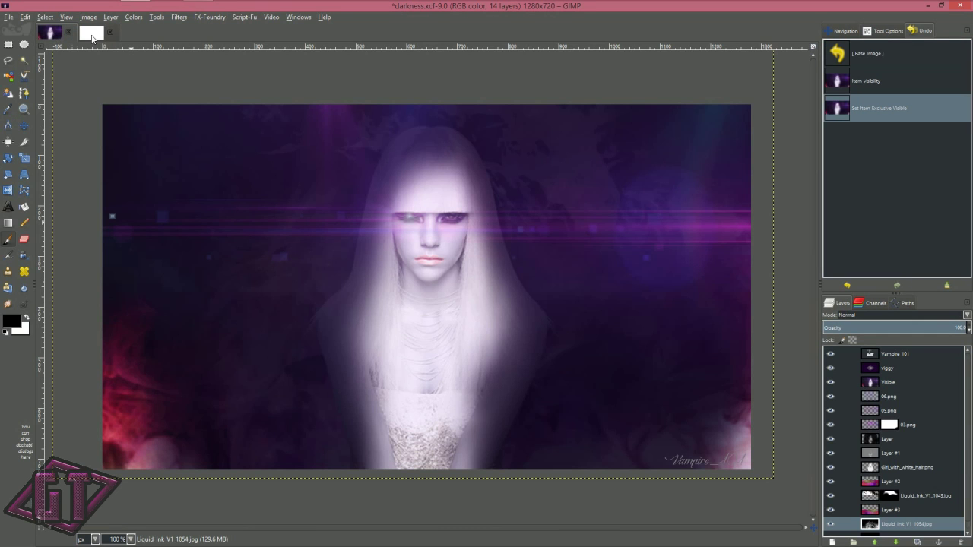
{"action": "left_click", "coordinate": [91, 33]}
{"action": "left_click", "coordinate": [59, 36]}
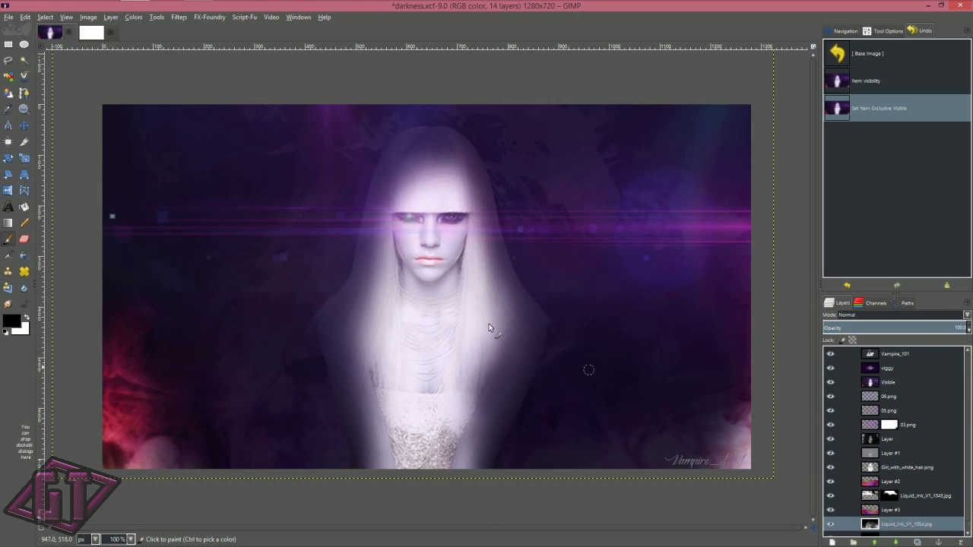
- Fill the background of the blank 1280x720 image with black using Bucket Fill
{"action": "left_click", "coordinate": [91, 32]}
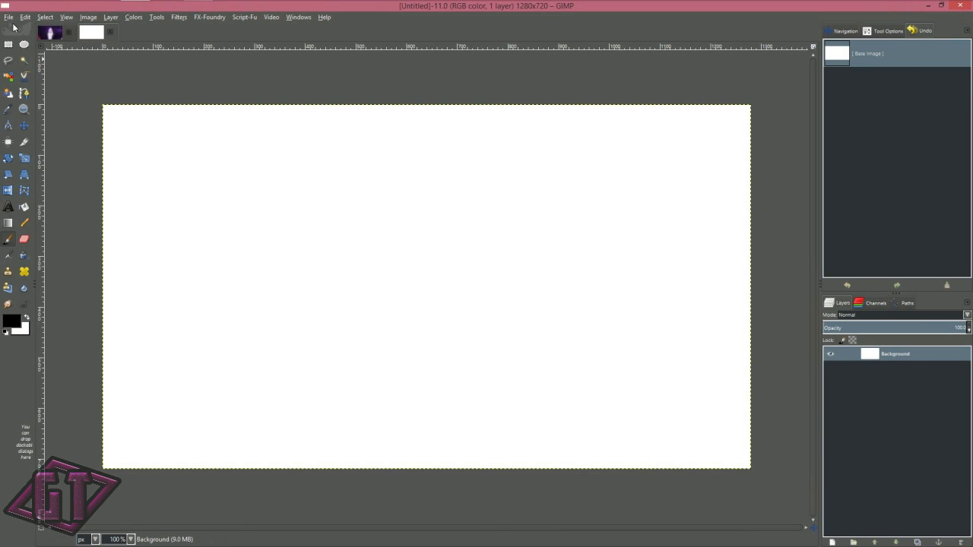
{"action": "left_click", "coordinate": [24, 206]}
{"action": "left_click", "coordinate": [271, 288]}
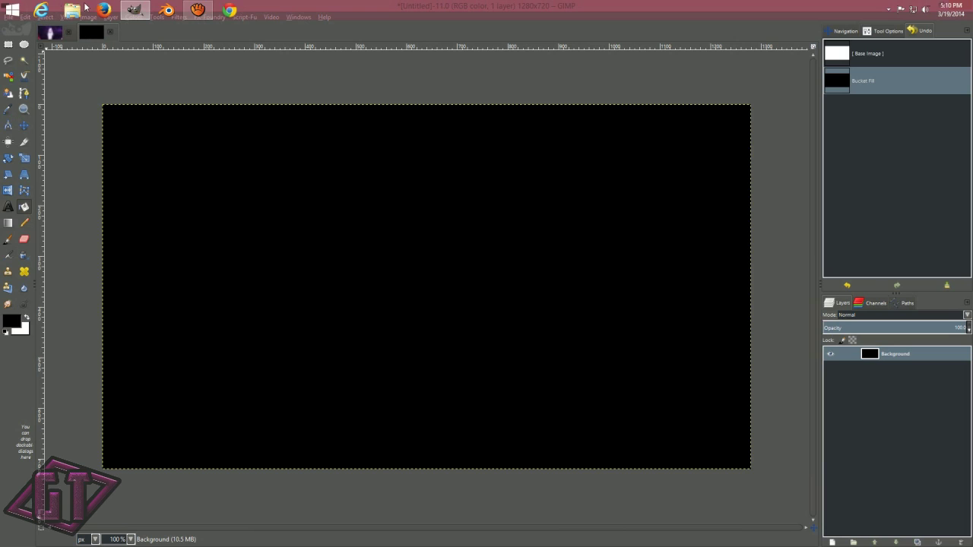
- Add the Girl_with_white_hair picture from the People Renders folder in Pictures to the black image as a new layer
{"action": "key", "text": "super+e"}
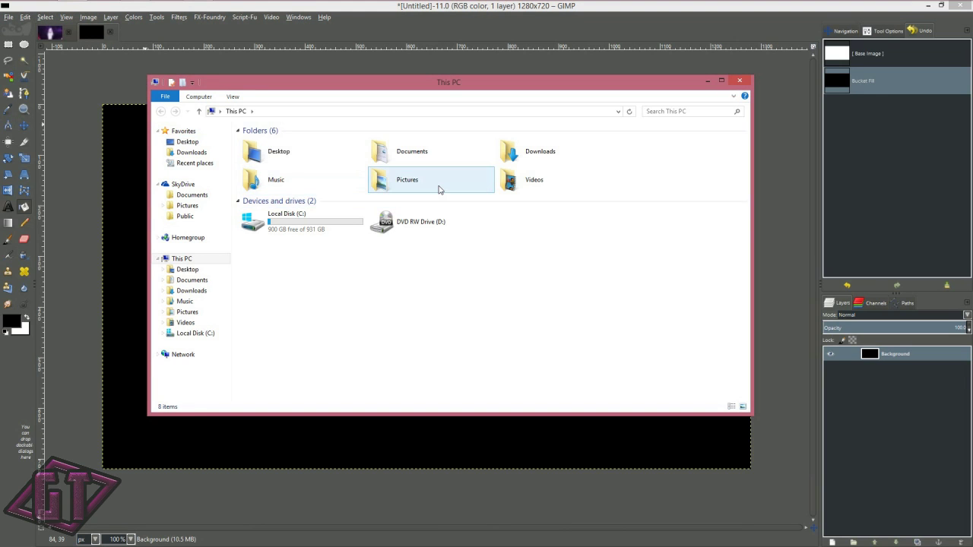
{"action": "double_click", "coordinate": [436, 190]}
{"action": "left_click", "coordinate": [495, 272]}
{"action": "double_click", "coordinate": [264, 225]}
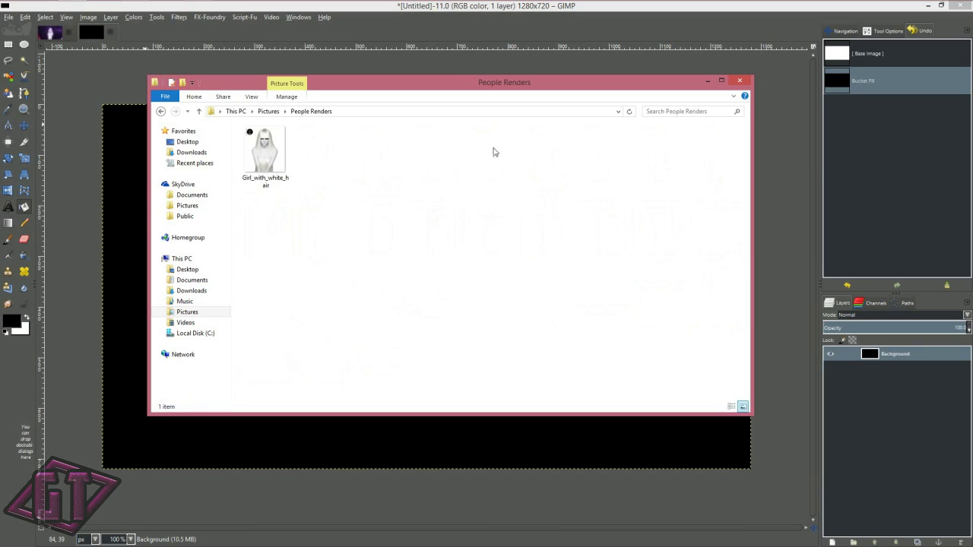
{"action": "left_click", "coordinate": [266, 152]}
{"action": "left_click", "coordinate": [265, 146]}
{"action": "left_click_drag", "start_coordinate": [117, 229], "coordinate": [122, 217]}
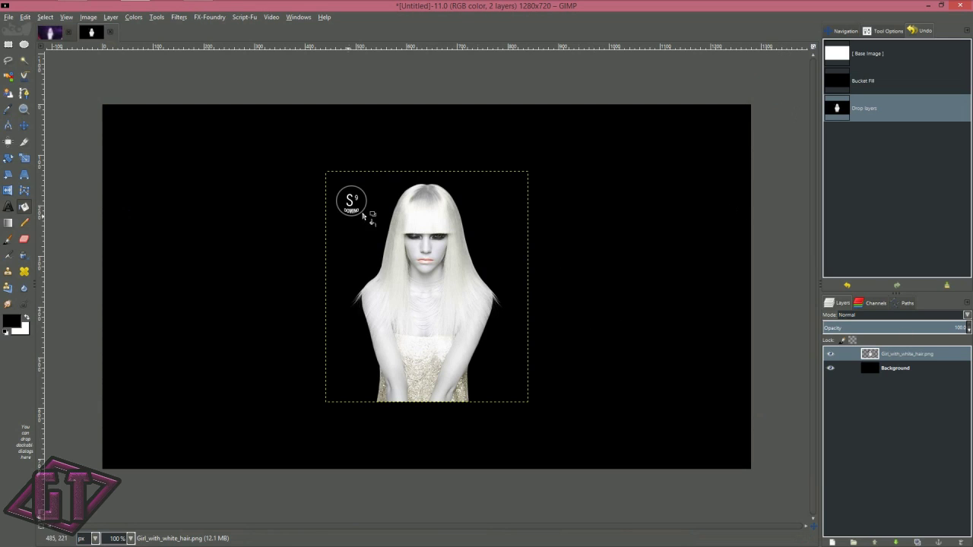
- Erase the round logo beside the girl's head with a rectangular selection on the Girl_with_white_hair.png layer, and deselect
{"action": "left_click", "coordinate": [9, 44]}
{"action": "left_click_drag", "start_coordinate": [331, 176], "coordinate": [376, 226]}
{"action": "key", "text": "Delete"}
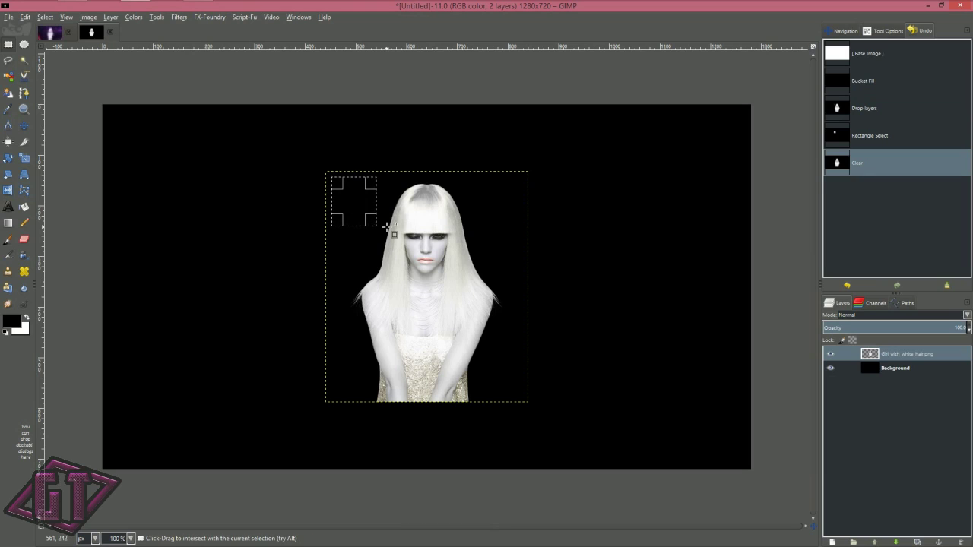
{"action": "key", "text": "ctrl+shift+a"}
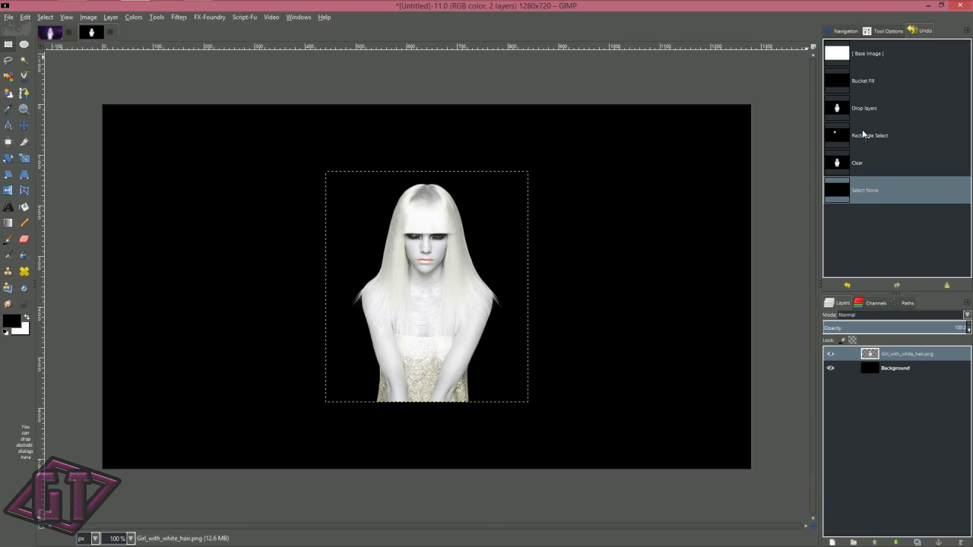
- Start scaling the Girl_with_white_hair.png layer with the Scale tool set to No guides and Keep aspect enabled
{"action": "left_click", "coordinate": [882, 30]}
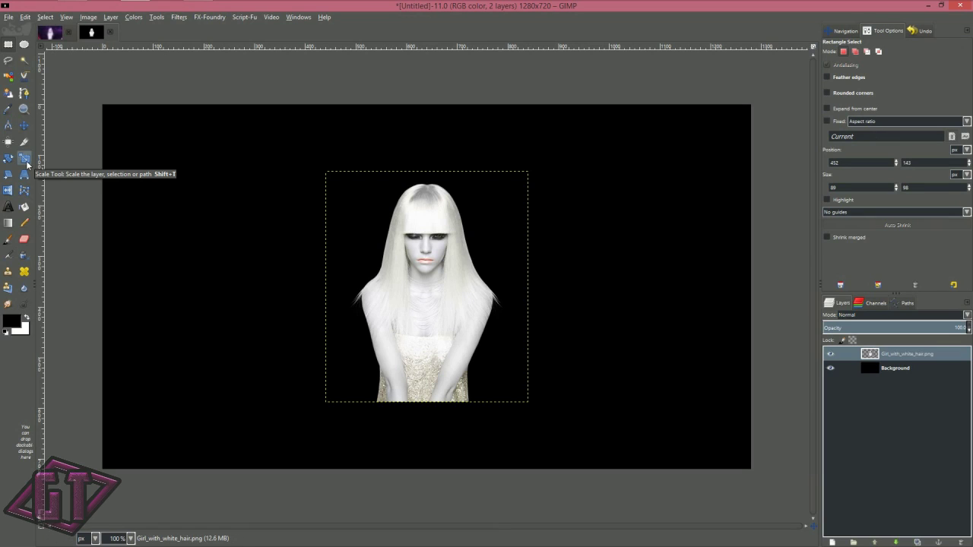
{"action": "key", "text": "shift+t"}
{"action": "left_click", "coordinate": [132, 232]}
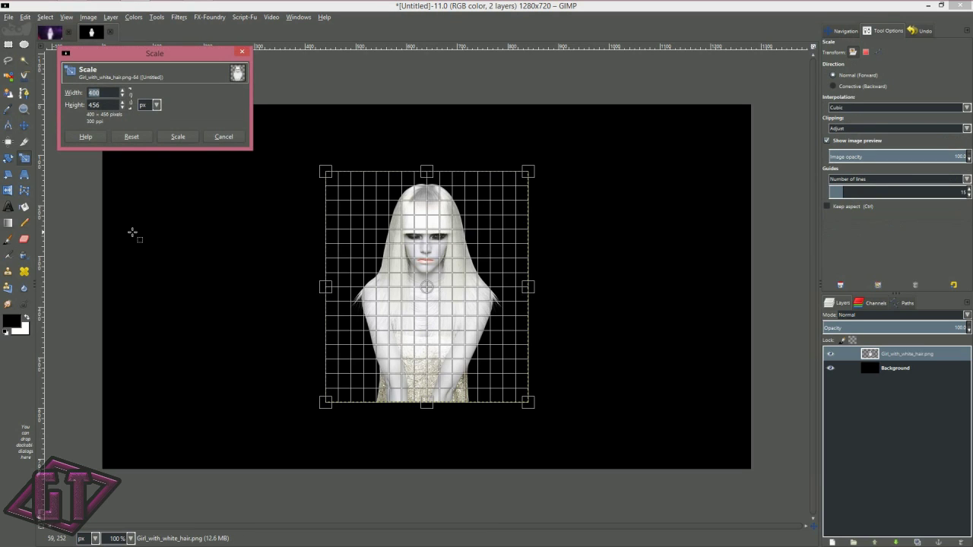
{"action": "left_click", "coordinate": [870, 179]}
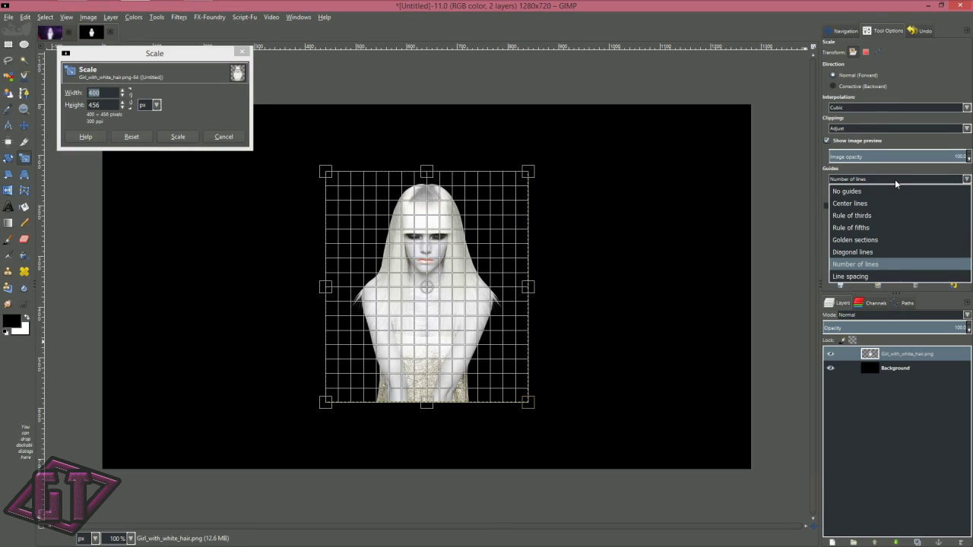
{"action": "left_click", "coordinate": [870, 194]}
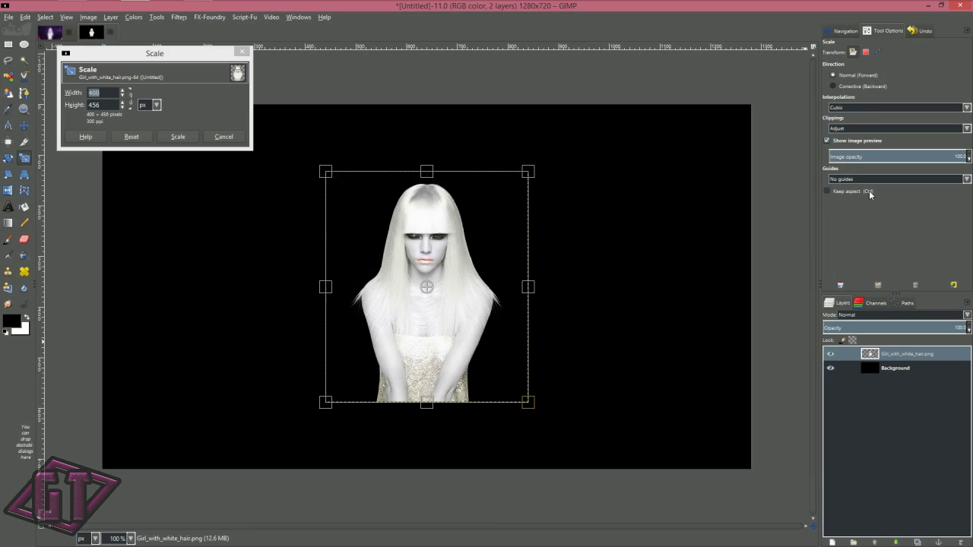
{"action": "left_click", "coordinate": [828, 192]}
- Scale the girl layer to 562 x 641 px and place it centred horizontally against the canvas's bottom edge
{"action": "left_click_drag", "start_coordinate": [148, 55], "coordinate": [92, 35]}
{"action": "left_click_drag", "start_coordinate": [536, 172], "coordinate": [701, 91]}
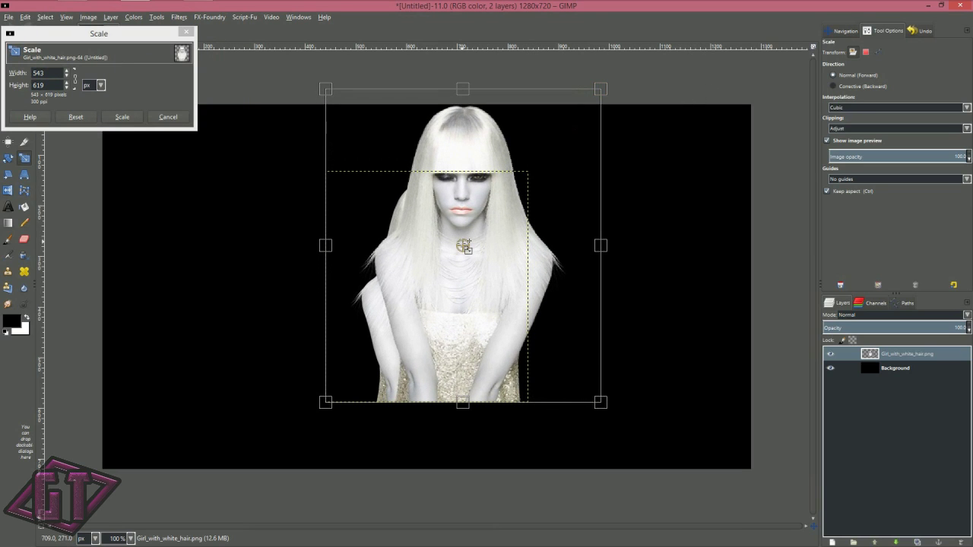
{"action": "left_click_drag", "start_coordinate": [463, 246], "coordinate": [430, 311]}
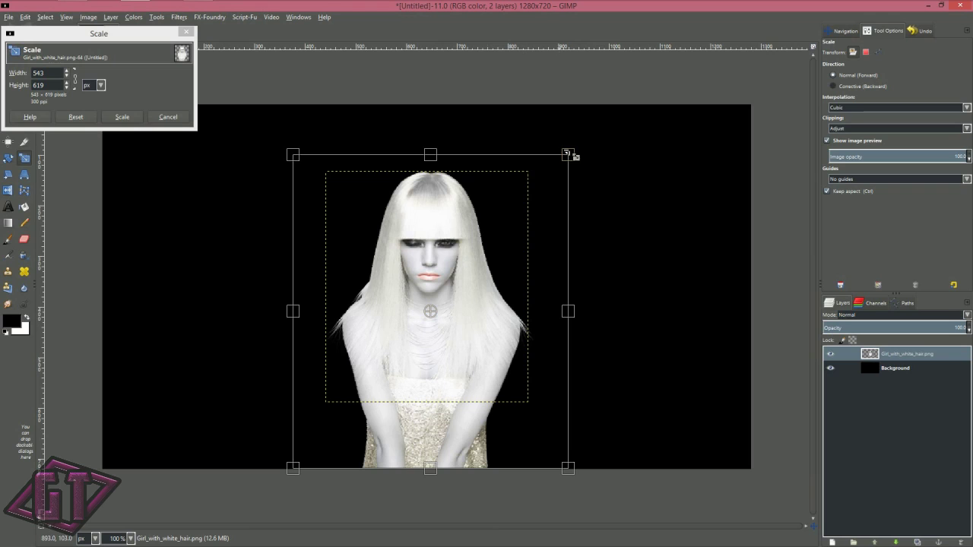
{"action": "left_click_drag", "start_coordinate": [573, 156], "coordinate": [591, 148]}
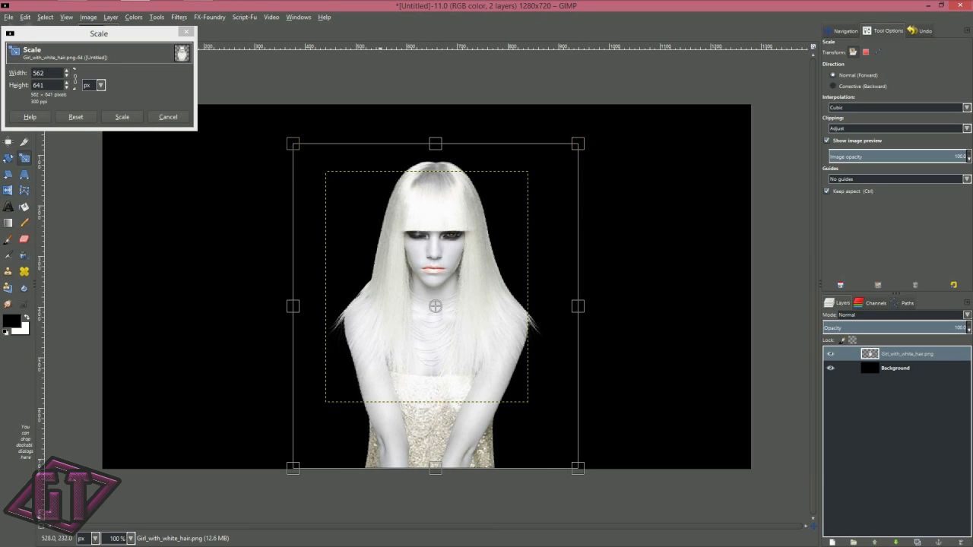
{"action": "left_click_drag", "start_coordinate": [436, 307], "coordinate": [431, 307]}
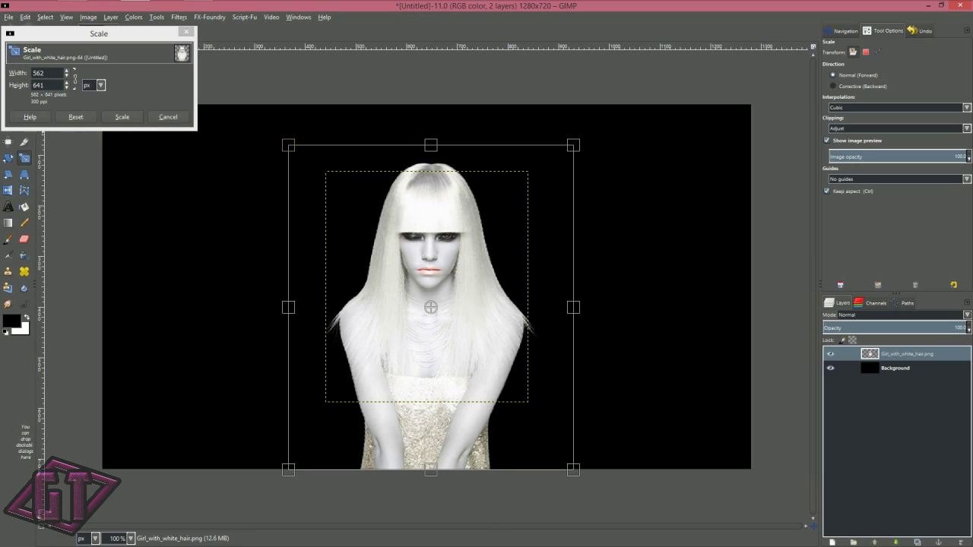
{"action": "left_click", "coordinate": [122, 118]}
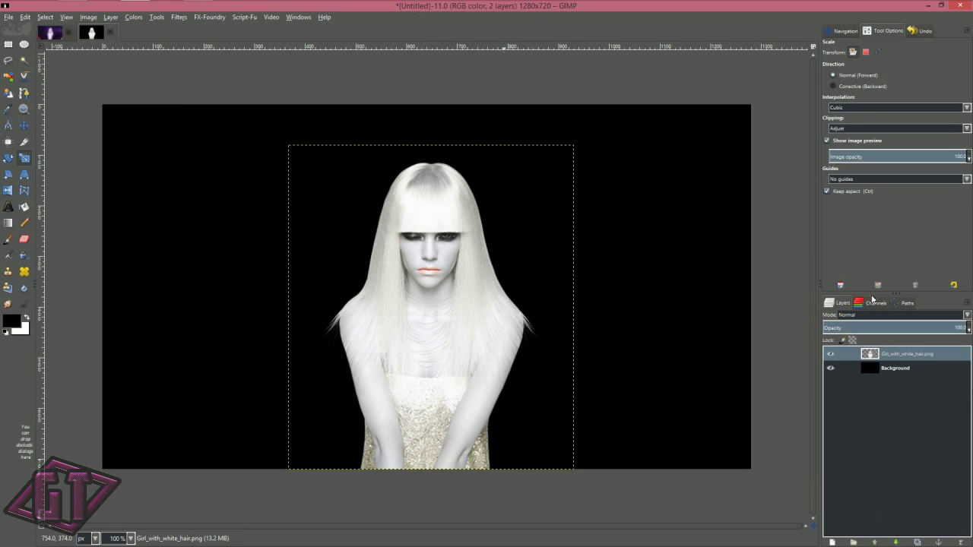
- Create a transparent 1280 x 720 px layer named Shadow above the girl layer
{"action": "left_click", "coordinate": [831, 541]}
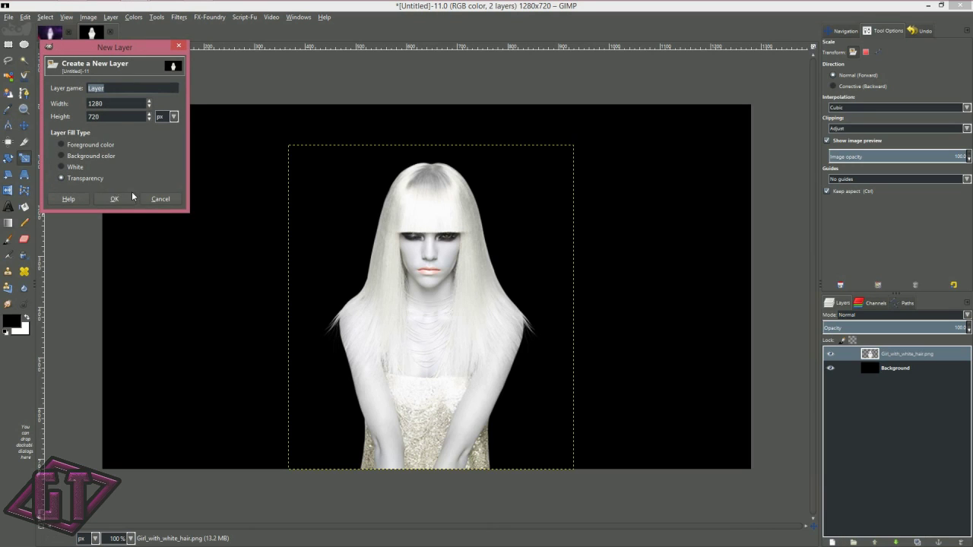
{"action": "type", "text": "Shadow"}
{"action": "key", "text": "Return"}
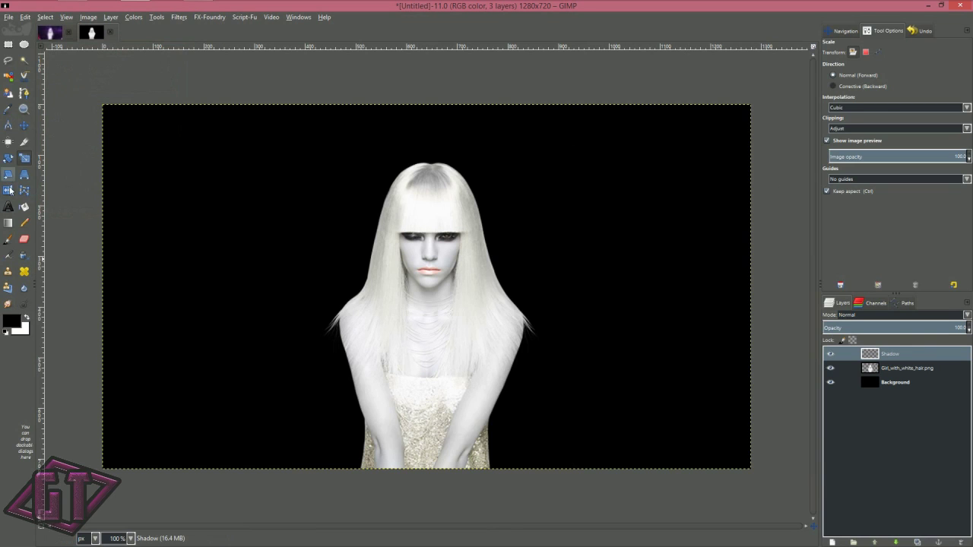
- Set up the Paintbrush with the 2. Hardness 025 brush, size 237.20 and opacity 20.5
{"action": "left_click", "coordinate": [8, 238]}
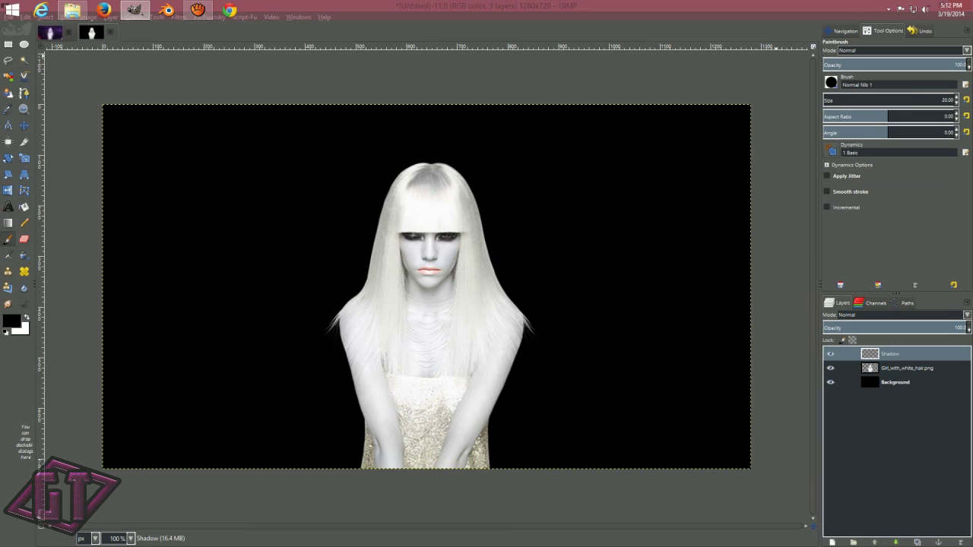
{"action": "left_click", "coordinate": [831, 82]}
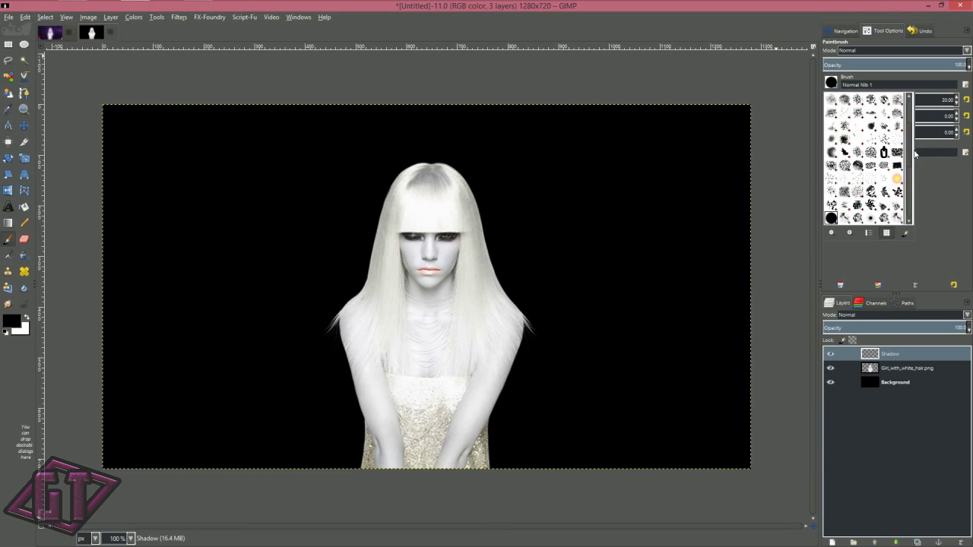
{"action": "scroll", "coordinate": [878, 108], "scroll_direction": "up", "scroll_amount": 5}
{"action": "left_click", "coordinate": [897, 99]}
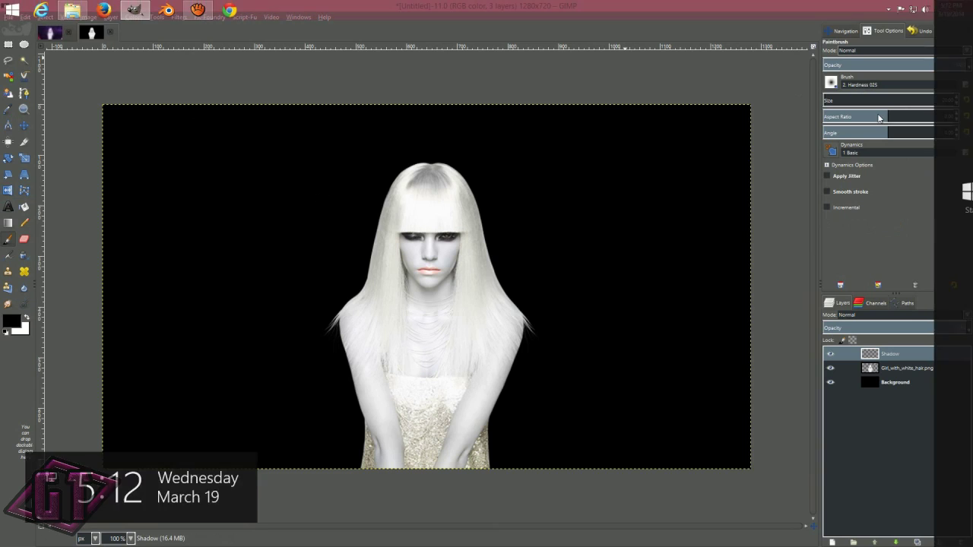
{"action": "left_click", "coordinate": [830, 100]}
{"action": "left_click_drag", "start_coordinate": [831, 100], "coordinate": [850, 103]}
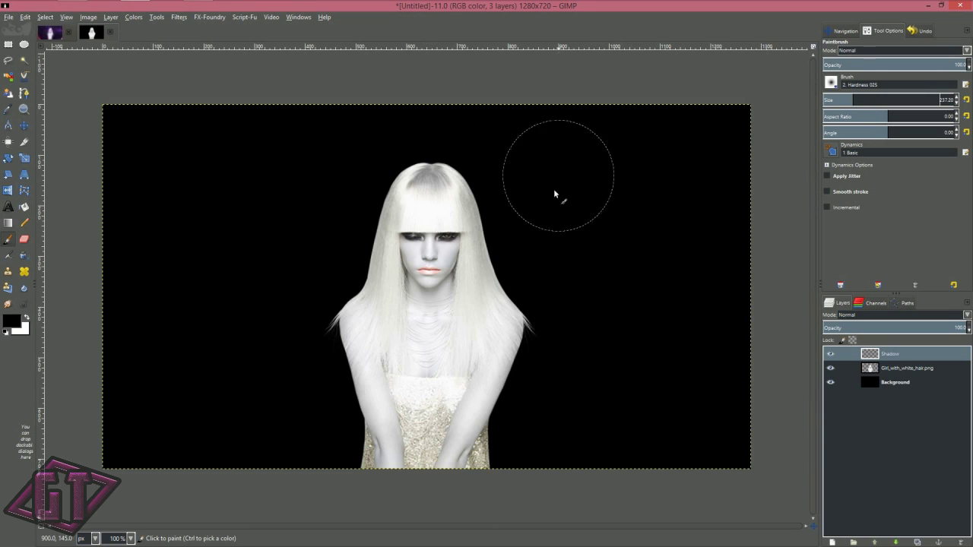
{"action": "left_click_drag", "start_coordinate": [868, 66], "coordinate": [852, 66]}
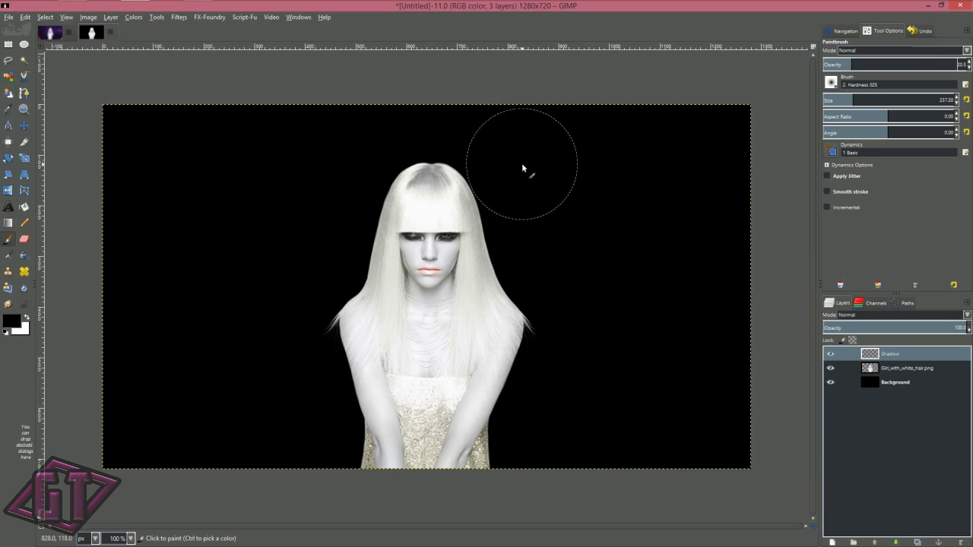
- Select the girl's outline from her layer's transparency and extend the Girl_with_white_hair.png layer to the image size
{"action": "left_click", "coordinate": [910, 370]}
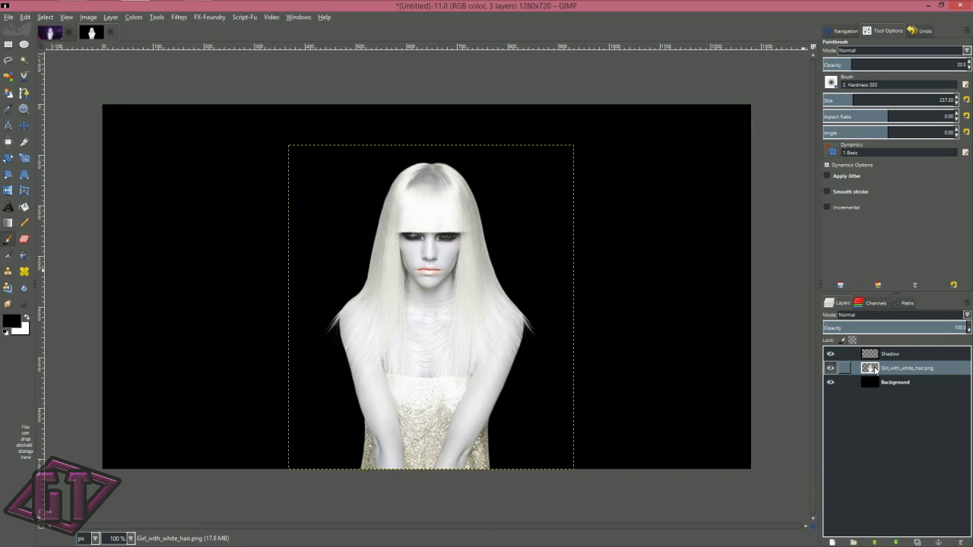
{"action": "left_click", "coordinate": [871, 369], "text": "alt"}
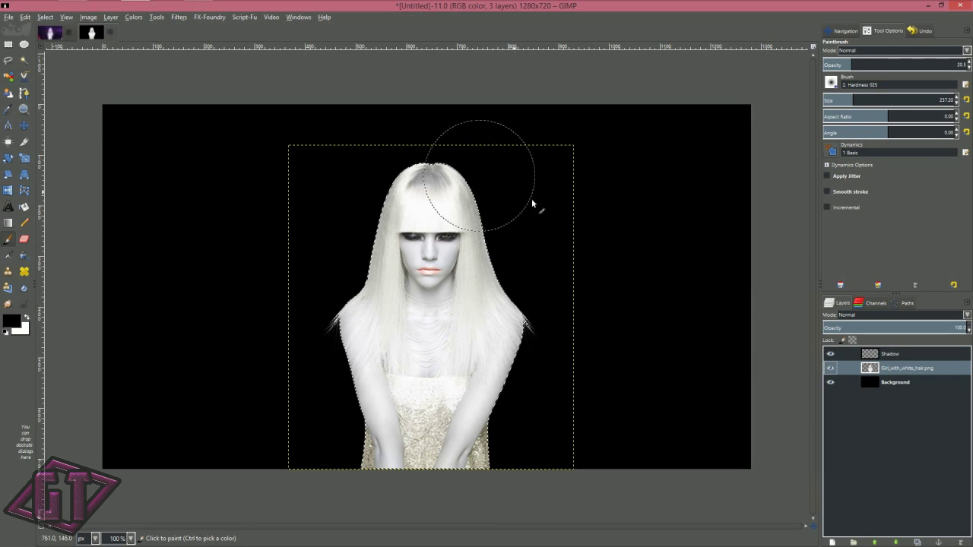
{"action": "right_click", "coordinate": [933, 367]}
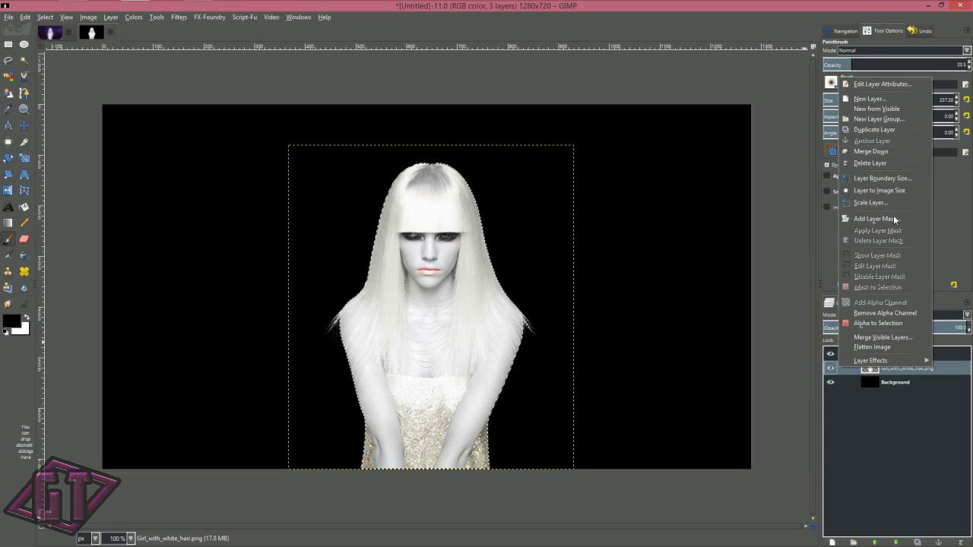
{"action": "left_click", "coordinate": [881, 189]}
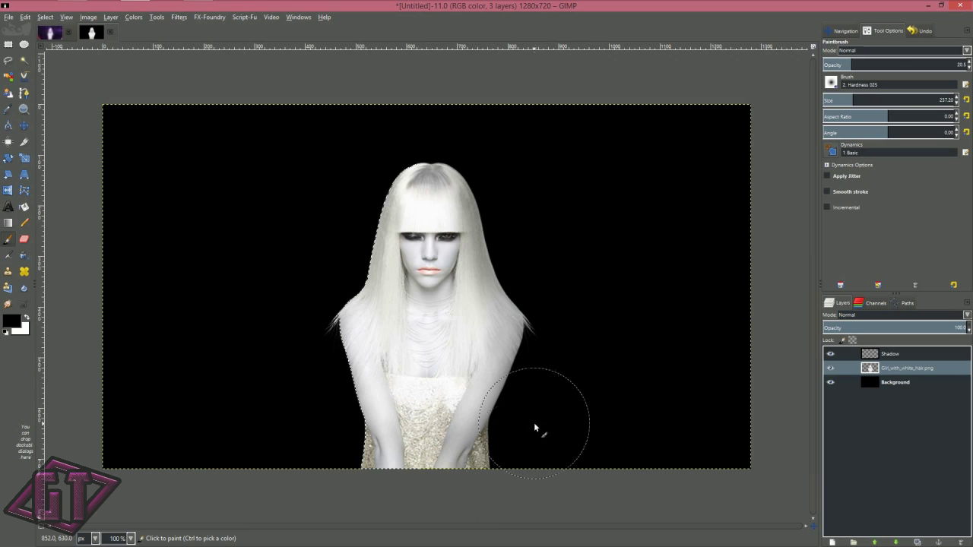
{"action": "mouse_move", "coordinate": [543, 401]}
{"action": "left_mouse_down"}
{"action": "mouse_move", "coordinate": [573, 345]}
{"action": "mouse_move", "coordinate": [559, 231]}
{"action": "left_mouse_up"}
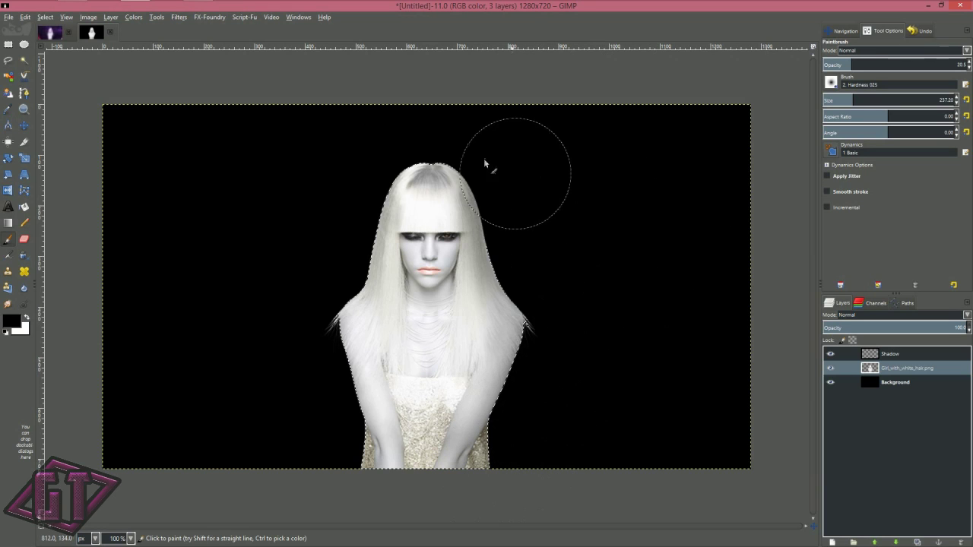
{"action": "mouse_move", "coordinate": [462, 158]}
{"action": "left_mouse_down"}
{"action": "mouse_move", "coordinate": [398, 160]}
{"action": "mouse_move", "coordinate": [380, 175]}
{"action": "mouse_move", "coordinate": [393, 187]}
{"action": "mouse_move", "coordinate": [351, 241]}
{"action": "mouse_move", "coordinate": [369, 249]}
{"action": "mouse_move", "coordinate": [340, 302]}
{"action": "mouse_move", "coordinate": [332, 391]}
{"action": "mouse_move", "coordinate": [357, 489]}
{"action": "left_mouse_up"}
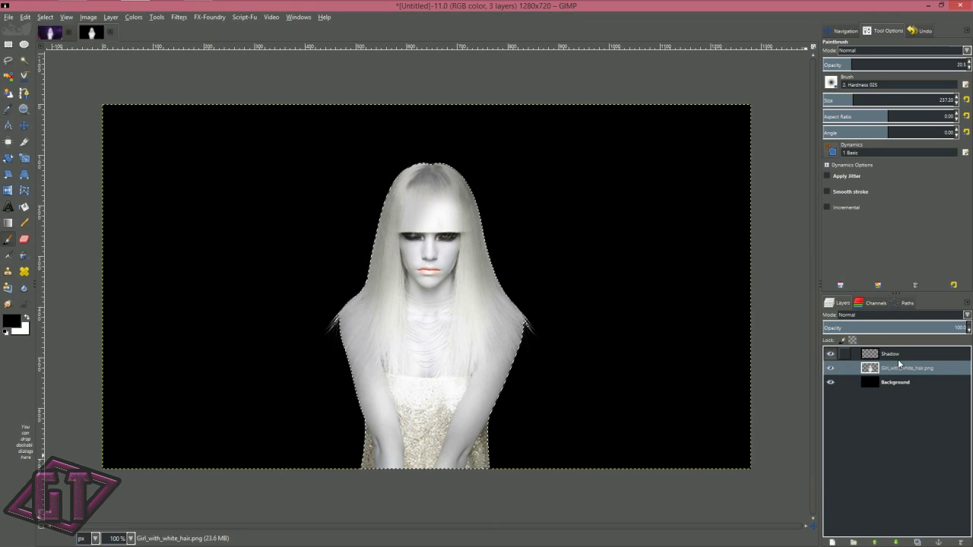
{"action": "key", "text": "ctrl+z"}
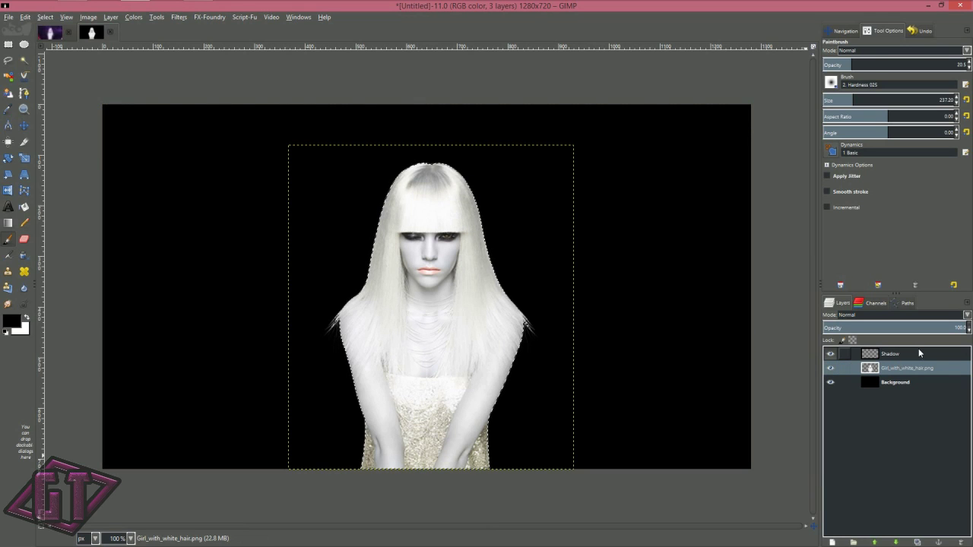
- Enlarge the girl layer's boundary to the full image size again and make the Shadow layer active
{"action": "right_click", "coordinate": [922, 363]}
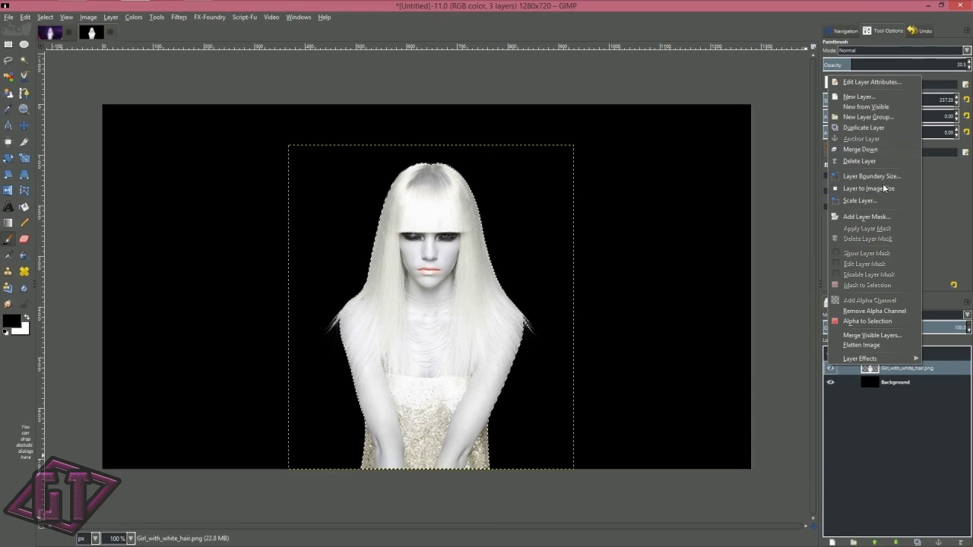
{"action": "left_click", "coordinate": [924, 284]}
{"action": "left_click", "coordinate": [931, 356]}
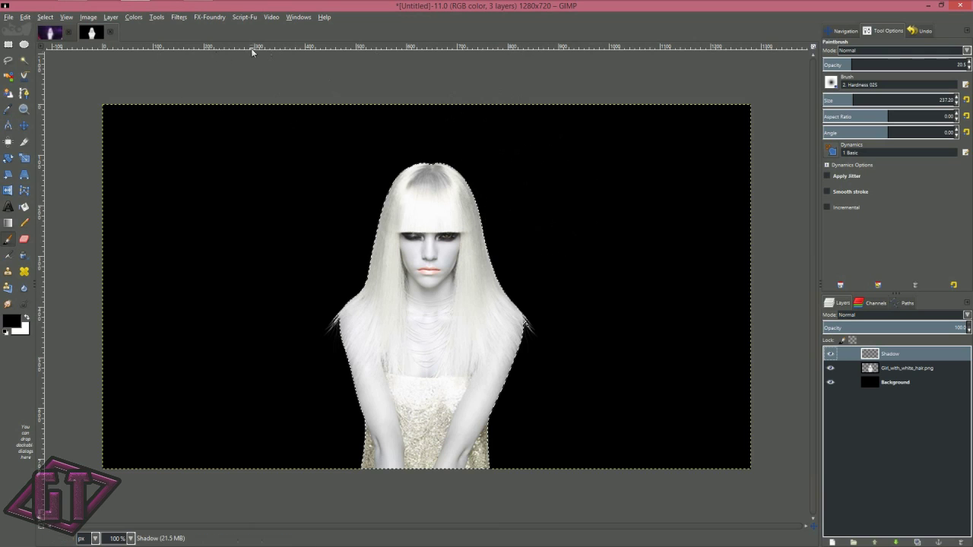
- Examine the finished darkness.xcf image as a reference, toggling its Layer layer and showing the Visible layer, and return to the untitled image
{"action": "left_click", "coordinate": [49, 34]}
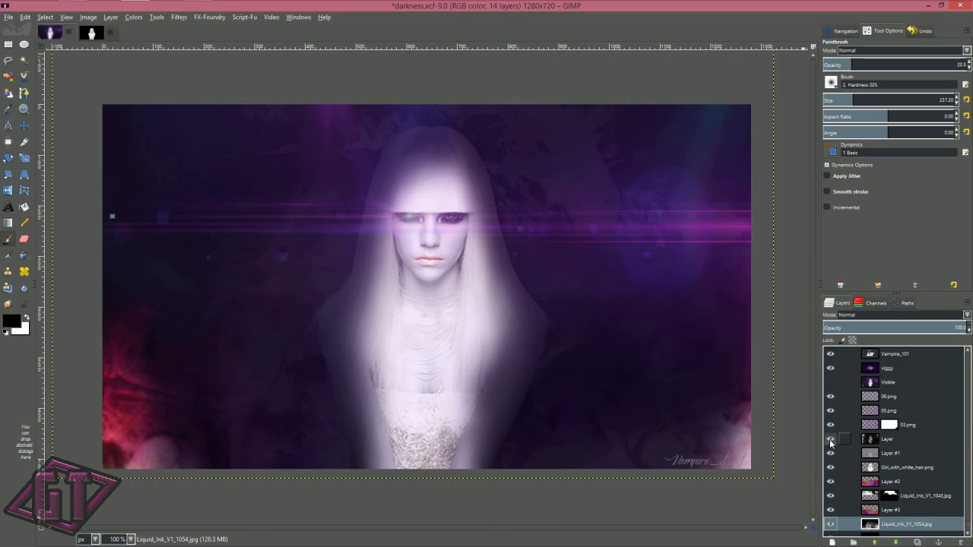
{"action": "left_click", "coordinate": [831, 441]}
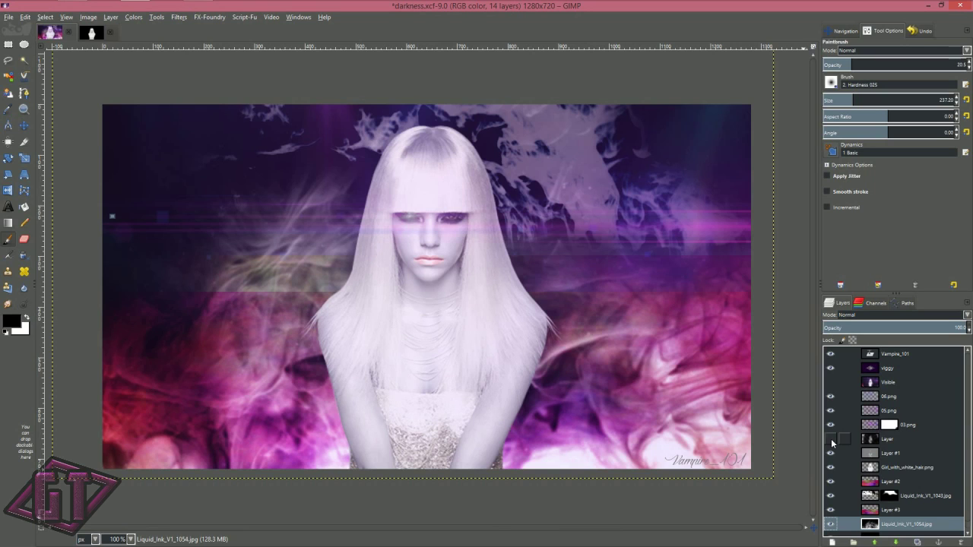
{"action": "left_click", "coordinate": [831, 441]}
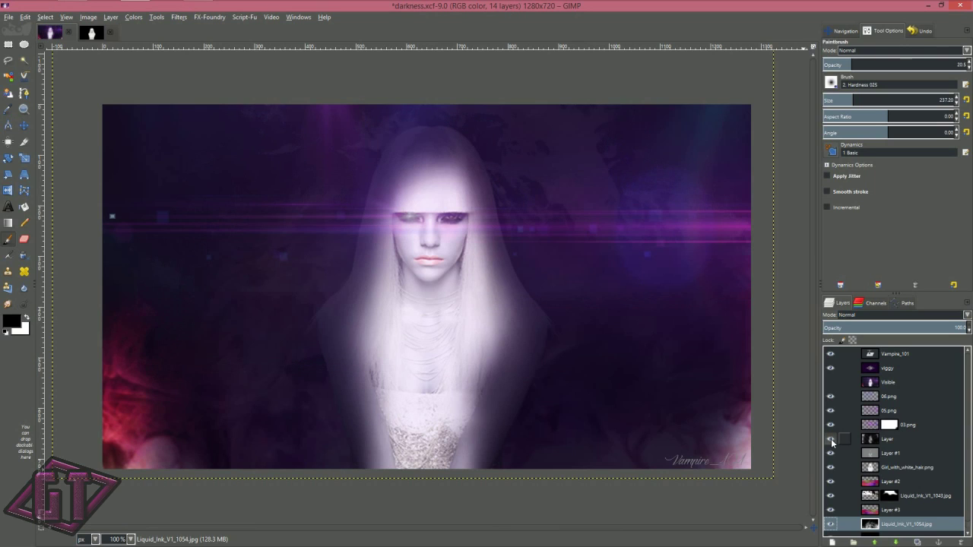
{"action": "left_click", "coordinate": [831, 383]}
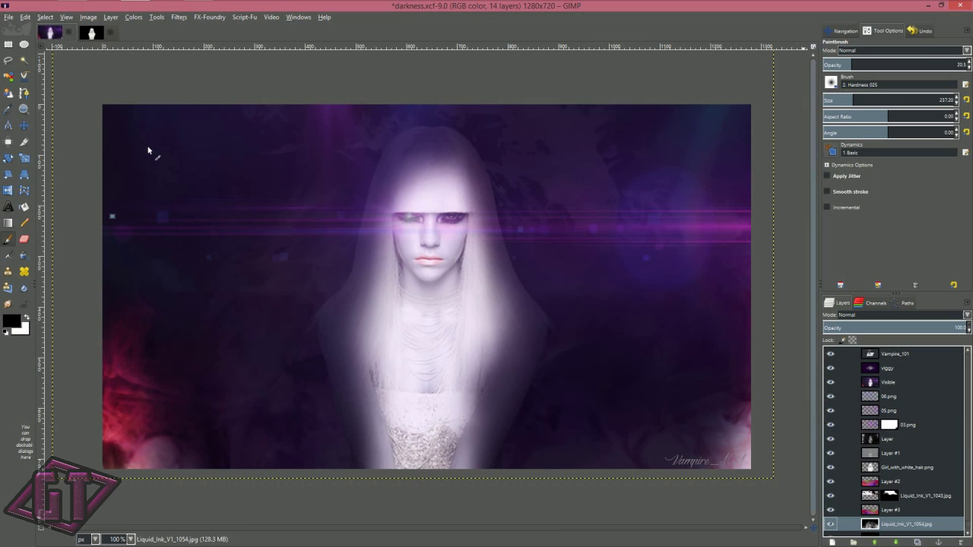
{"action": "left_click", "coordinate": [85, 32]}
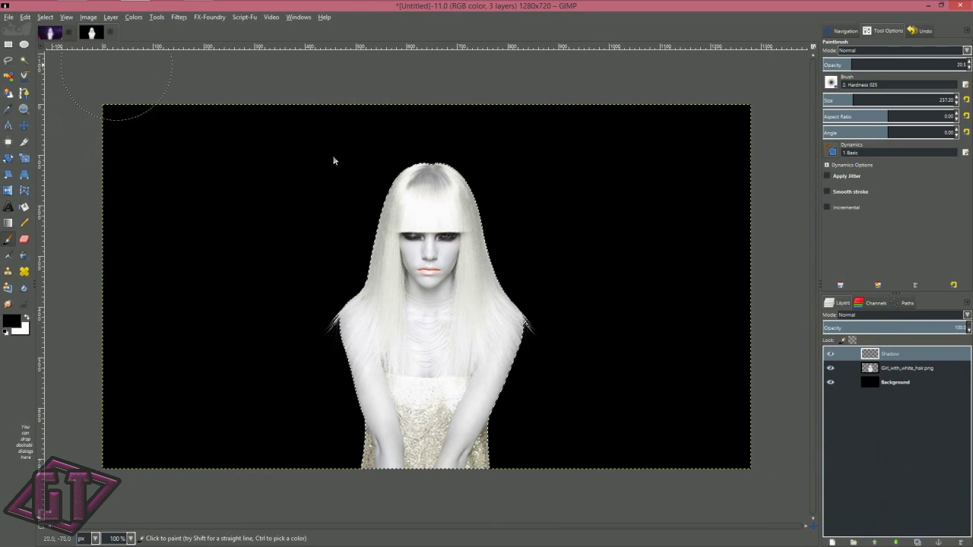
{"action": "left_click", "coordinate": [50, 33]}
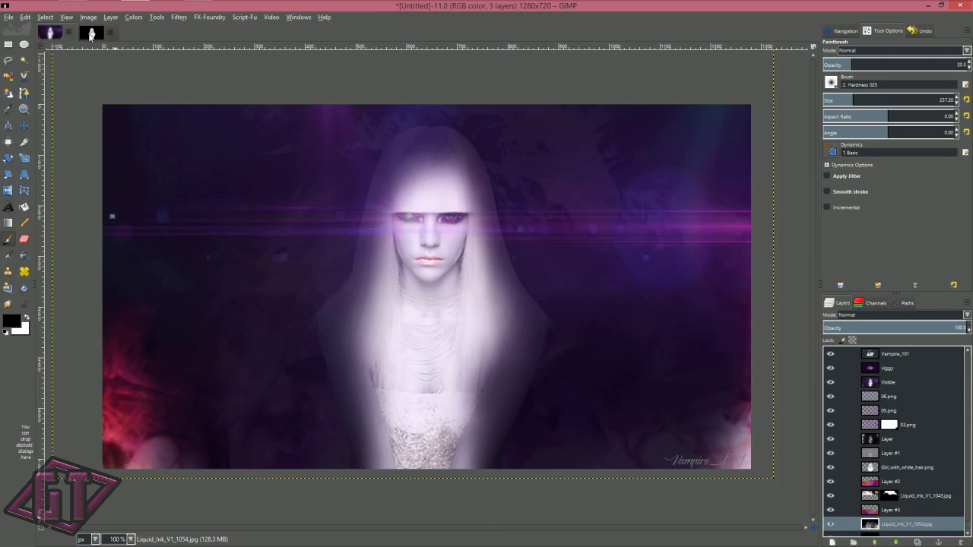
{"action": "left_click", "coordinate": [91, 33]}
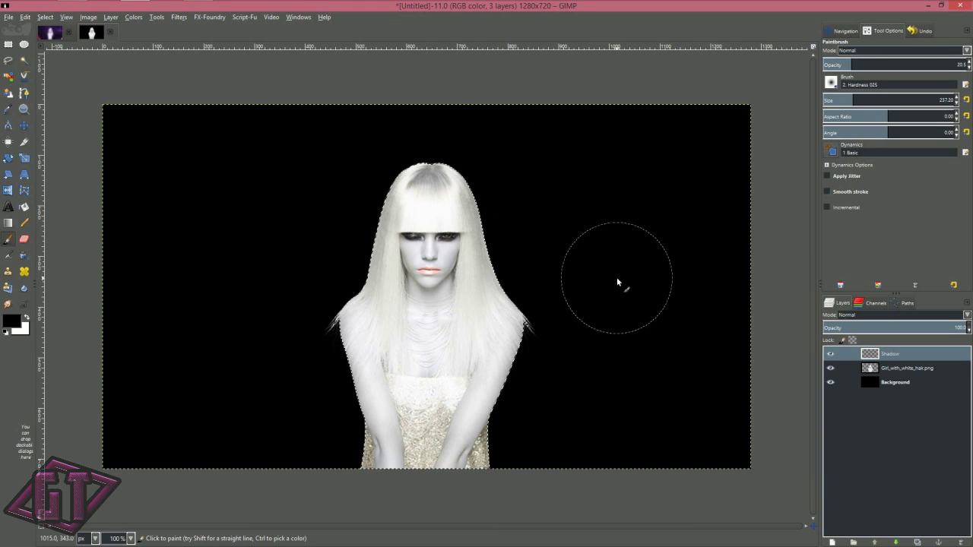
- Clear the selection, paint black shading around the girl's hair and arms on Shadow at size 306.90 and about 28 opacity, and check against darkness.xcf
{"action": "key", "text": "ctrl+shift+a"}
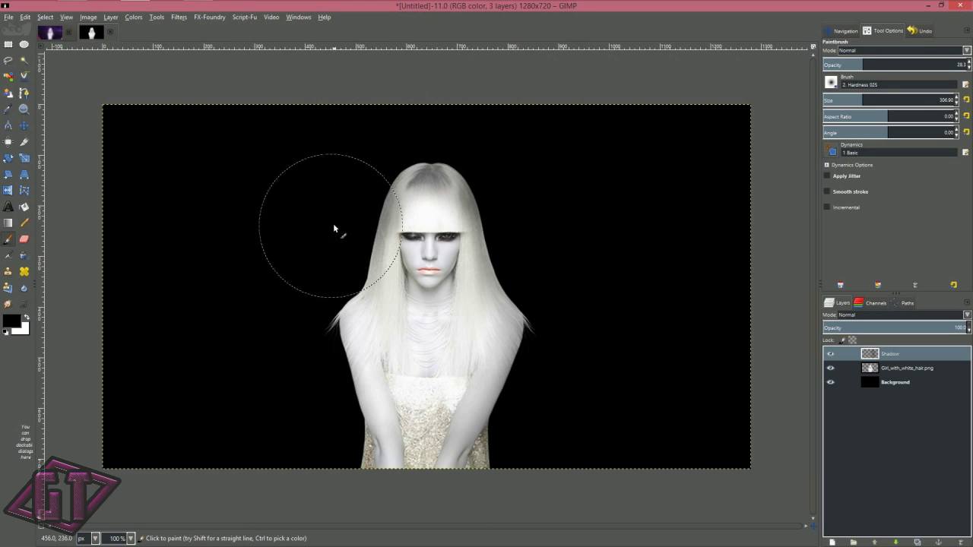
{"action": "mouse_move", "coordinate": [314, 271]}
{"action": "left_mouse_down"}
{"action": "mouse_move", "coordinate": [312, 412]}
{"action": "mouse_move", "coordinate": [328, 491]}
{"action": "mouse_move", "coordinate": [341, 464]}
{"action": "mouse_move", "coordinate": [331, 423]}
{"action": "mouse_move", "coordinate": [340, 397]}
{"action": "mouse_move", "coordinate": [328, 382]}
{"action": "mouse_move", "coordinate": [335, 334]}
{"action": "mouse_move", "coordinate": [327, 232]}
{"action": "mouse_move", "coordinate": [408, 132]}
{"action": "mouse_move", "coordinate": [422, 126]}
{"action": "mouse_move", "coordinate": [487, 150]}
{"action": "mouse_move", "coordinate": [497, 143]}
{"action": "mouse_move", "coordinate": [559, 297]}
{"action": "mouse_move", "coordinate": [554, 348]}
{"action": "mouse_move", "coordinate": [500, 457]}
{"action": "mouse_move", "coordinate": [498, 476]}
{"action": "mouse_move", "coordinate": [521, 457]}
{"action": "left_mouse_up"}
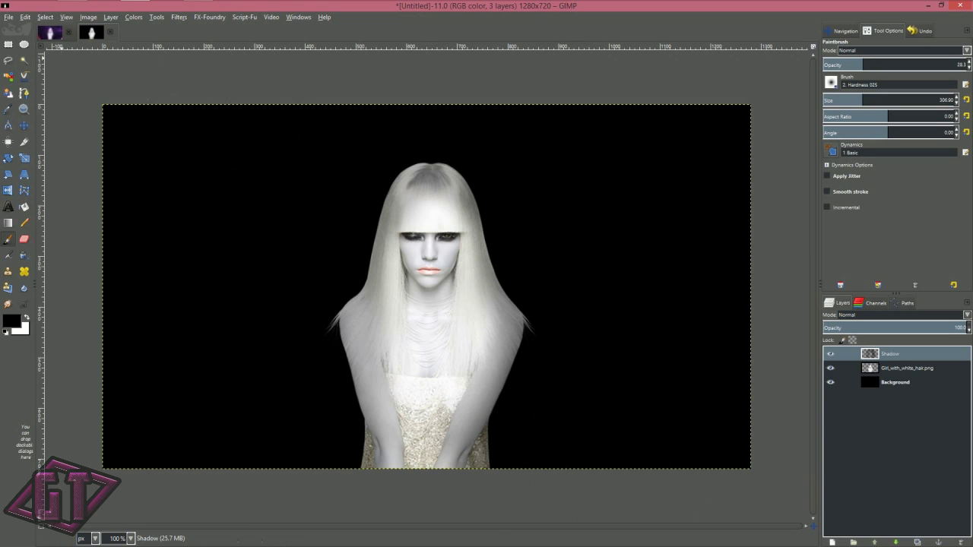
{"action": "left_click", "coordinate": [48, 32]}
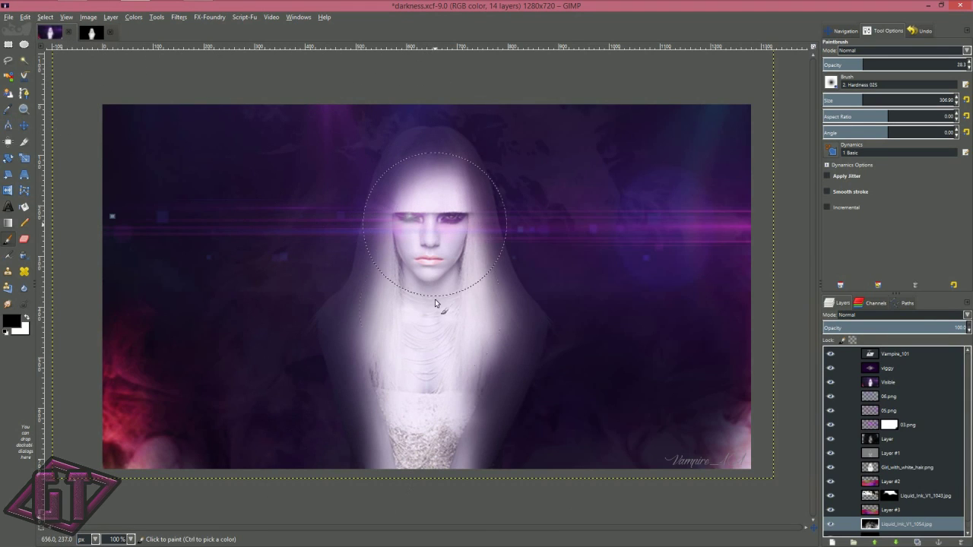
- Deepen the black shading on Shadow around the girl's hair, shoulders, arms and dress edges, comparing it with darkness.xcf
{"action": "left_click", "coordinate": [93, 32]}
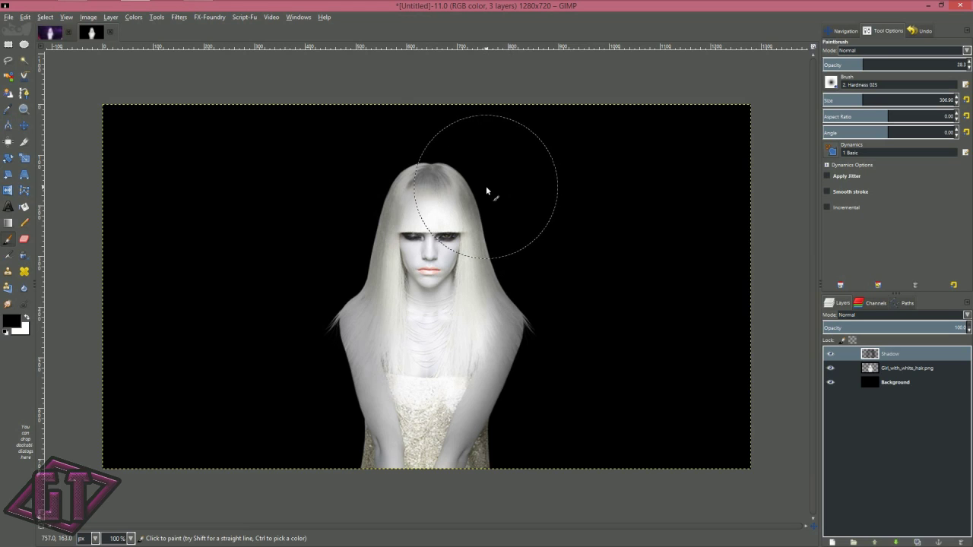
{"action": "left_click", "coordinate": [51, 32]}
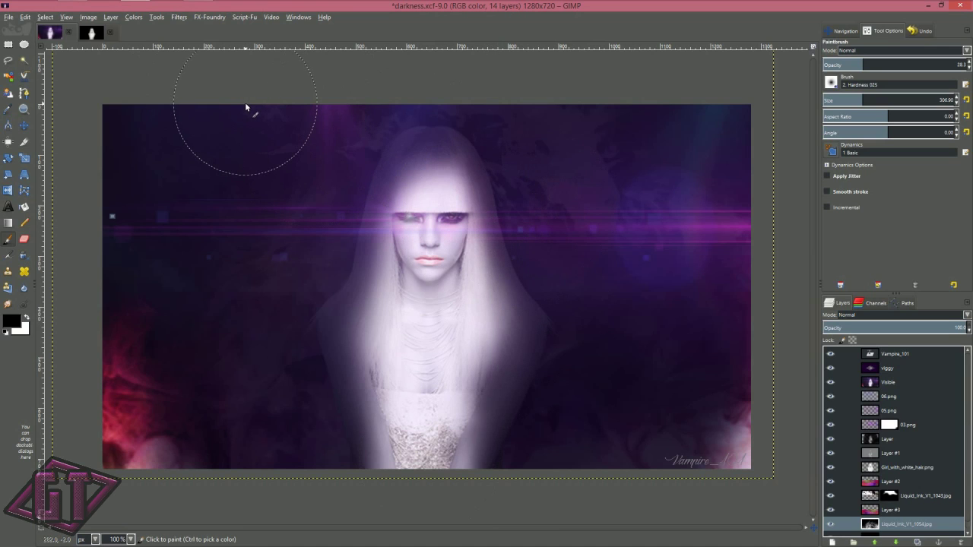
{"action": "left_click", "coordinate": [90, 38]}
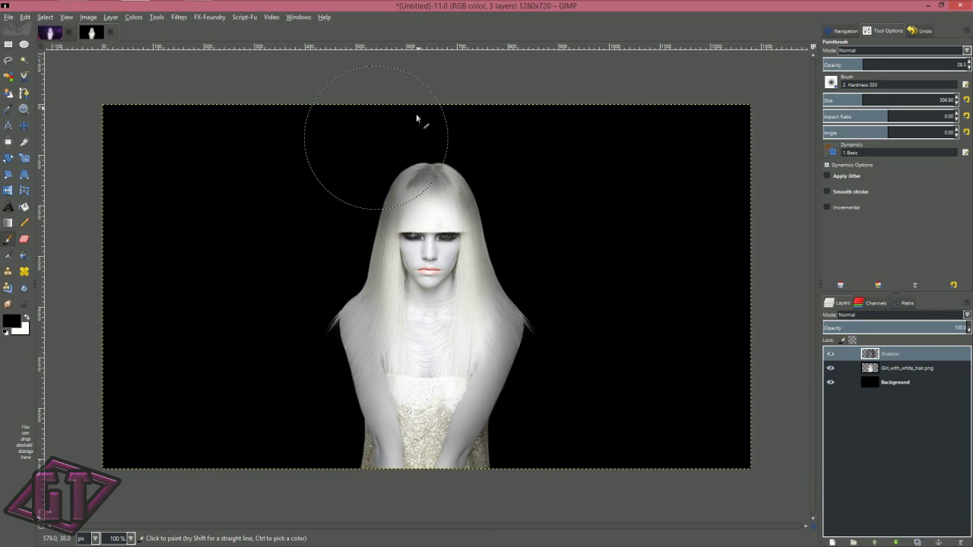
{"action": "mouse_move", "coordinate": [336, 232]}
{"action": "left_mouse_down"}
{"action": "mouse_move", "coordinate": [320, 378]}
{"action": "mouse_move", "coordinate": [354, 476]}
{"action": "mouse_move", "coordinate": [319, 324]}
{"action": "mouse_move", "coordinate": [339, 293]}
{"action": "mouse_move", "coordinate": [345, 221]}
{"action": "mouse_move", "coordinate": [366, 164]}
{"action": "mouse_move", "coordinate": [405, 138]}
{"action": "left_mouse_up"}
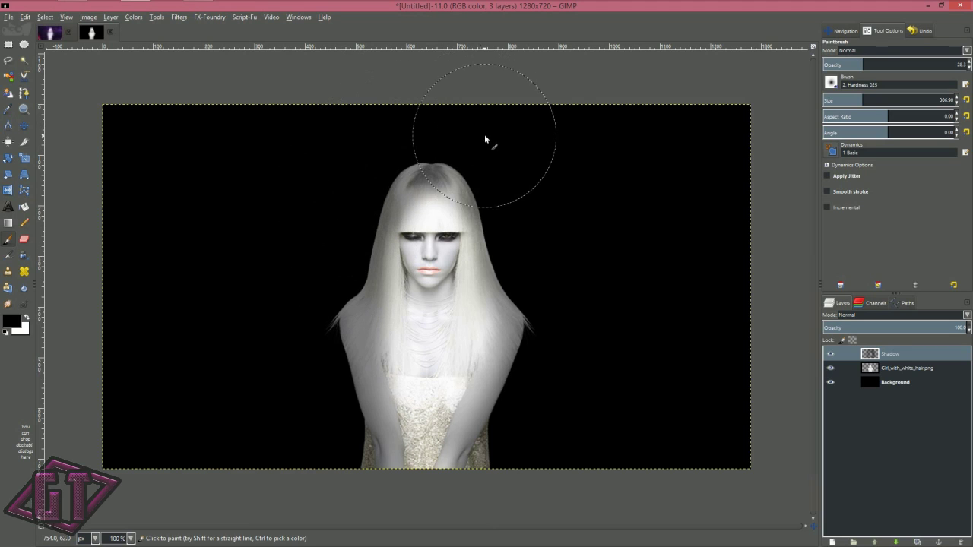
{"action": "mouse_move", "coordinate": [513, 217]}
{"action": "left_mouse_down"}
{"action": "mouse_move", "coordinate": [533, 231]}
{"action": "mouse_move", "coordinate": [530, 293]}
{"action": "mouse_move", "coordinate": [545, 334]}
{"action": "mouse_move", "coordinate": [540, 378]}
{"action": "mouse_move", "coordinate": [496, 472]}
{"action": "left_mouse_up"}
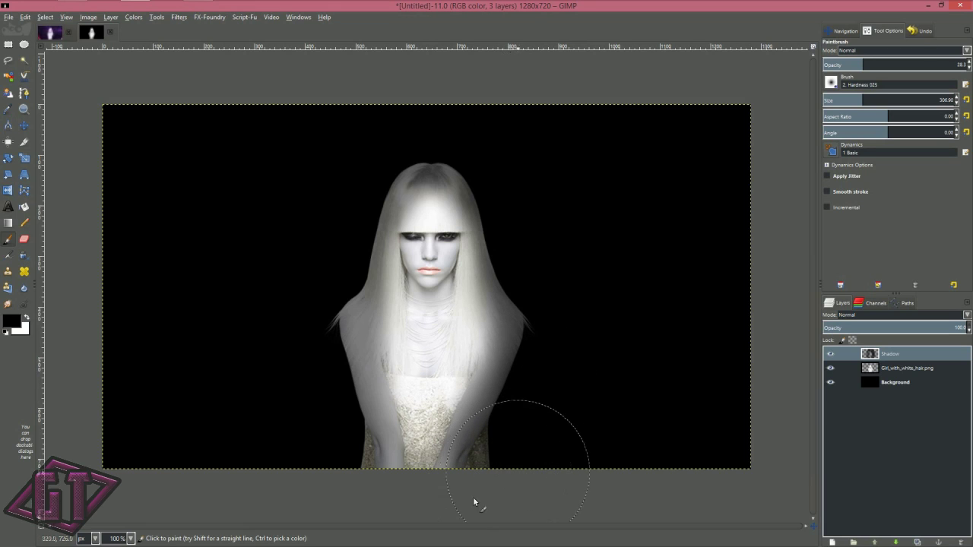
{"action": "mouse_move", "coordinate": [335, 457]}
{"action": "left_mouse_down"}
{"action": "mouse_move", "coordinate": [336, 358]}
{"action": "mouse_move", "coordinate": [317, 309]}
{"action": "mouse_move", "coordinate": [338, 276]}
{"action": "mouse_move", "coordinate": [345, 208]}
{"action": "mouse_move", "coordinate": [341, 227]}
{"action": "mouse_move", "coordinate": [380, 152]}
{"action": "mouse_move", "coordinate": [470, 132]}
{"action": "mouse_move", "coordinate": [516, 175]}
{"action": "mouse_move", "coordinate": [483, 149]}
{"action": "mouse_move", "coordinate": [448, 140]}
{"action": "mouse_move", "coordinate": [373, 137]}
{"action": "mouse_move", "coordinate": [334, 154]}
{"action": "mouse_move", "coordinate": [331, 271]}
{"action": "mouse_move", "coordinate": [310, 306]}
{"action": "mouse_move", "coordinate": [304, 437]}
{"action": "mouse_move", "coordinate": [343, 479]}
{"action": "left_mouse_up"}
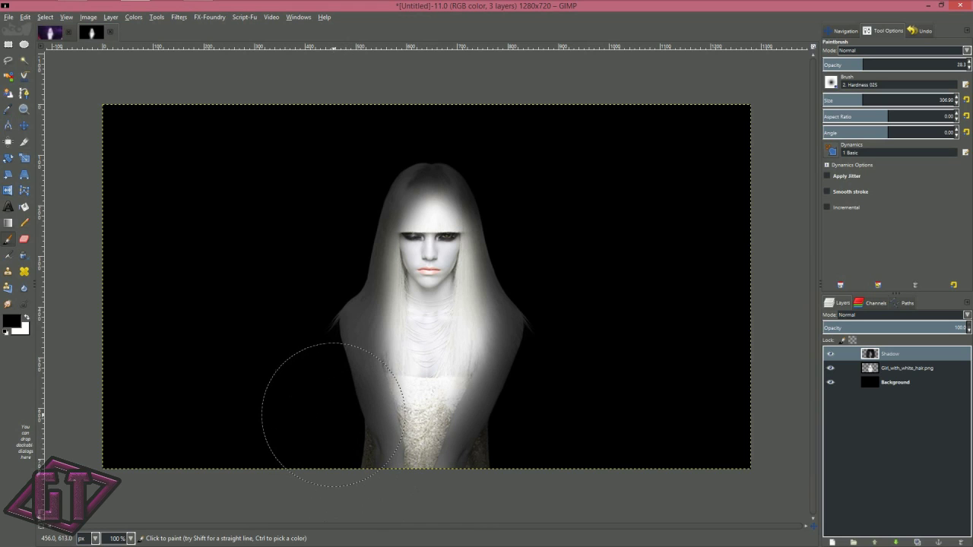
{"action": "mouse_move", "coordinate": [326, 363]}
{"action": "left_mouse_down"}
{"action": "mouse_move", "coordinate": [352, 173]}
{"action": "mouse_move", "coordinate": [381, 145]}
{"action": "mouse_move", "coordinate": [462, 140]}
{"action": "mouse_move", "coordinate": [512, 203]}
{"action": "mouse_move", "coordinate": [536, 275]}
{"action": "mouse_move", "coordinate": [528, 228]}
{"action": "mouse_move", "coordinate": [523, 241]}
{"action": "mouse_move", "coordinate": [555, 317]}
{"action": "mouse_move", "coordinate": [557, 342]}
{"action": "mouse_move", "coordinate": [529, 407]}
{"action": "mouse_move", "coordinate": [493, 447]}
{"action": "left_mouse_up"}
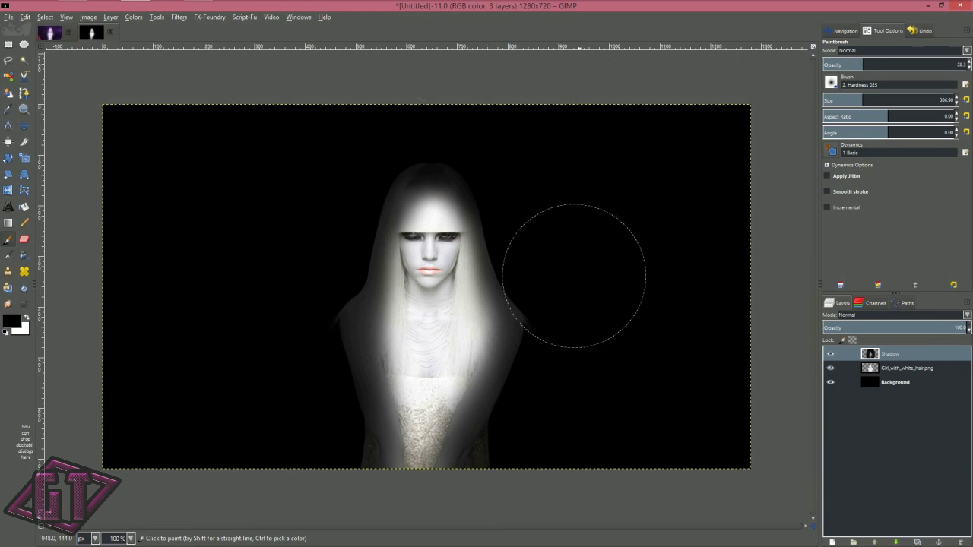
{"action": "left_click", "coordinate": [49, 35]}
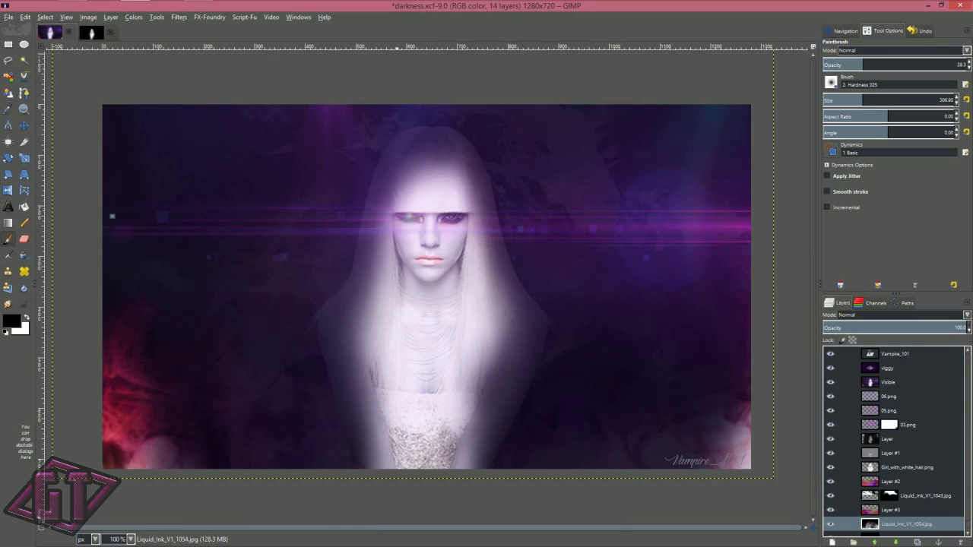
{"action": "left_click", "coordinate": [90, 33]}
- Add a transparent 1280x720 layer directly above Girl_with_white_hair.png
{"action": "left_click", "coordinate": [910, 369]}
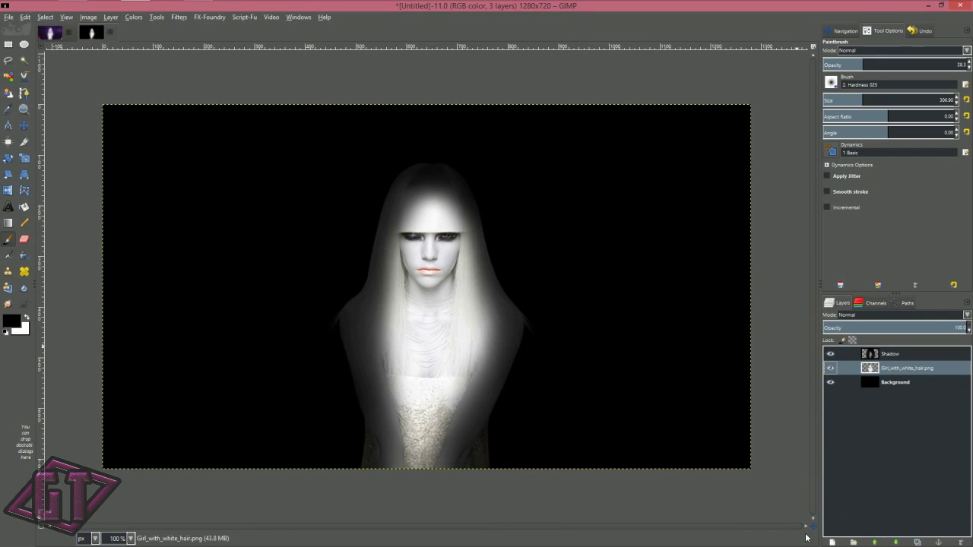
{"action": "left_click", "coordinate": [832, 542]}
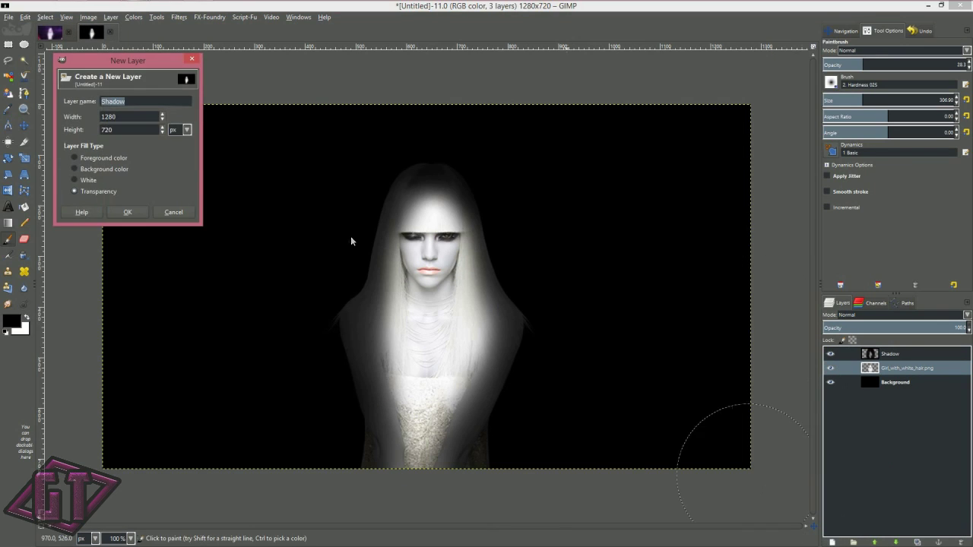
{"action": "left_click", "coordinate": [126, 212]}
- Fill the new layer with 50% grey (808080) and set its blending mode to Overlay
{"action": "key", "text": "x"}
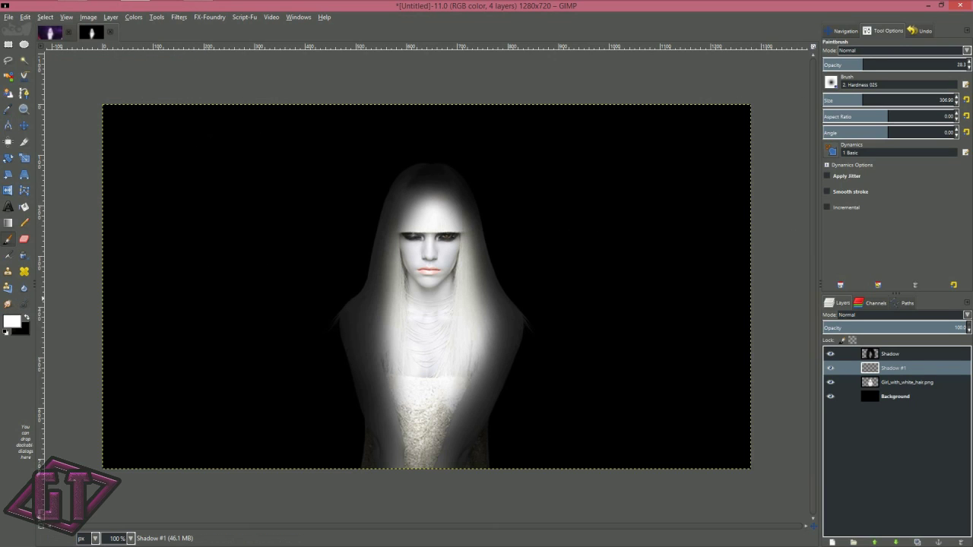
{"action": "left_click", "coordinate": [8, 325]}
{"action": "left_click_drag", "start_coordinate": [118, 251], "coordinate": [194, 54]}
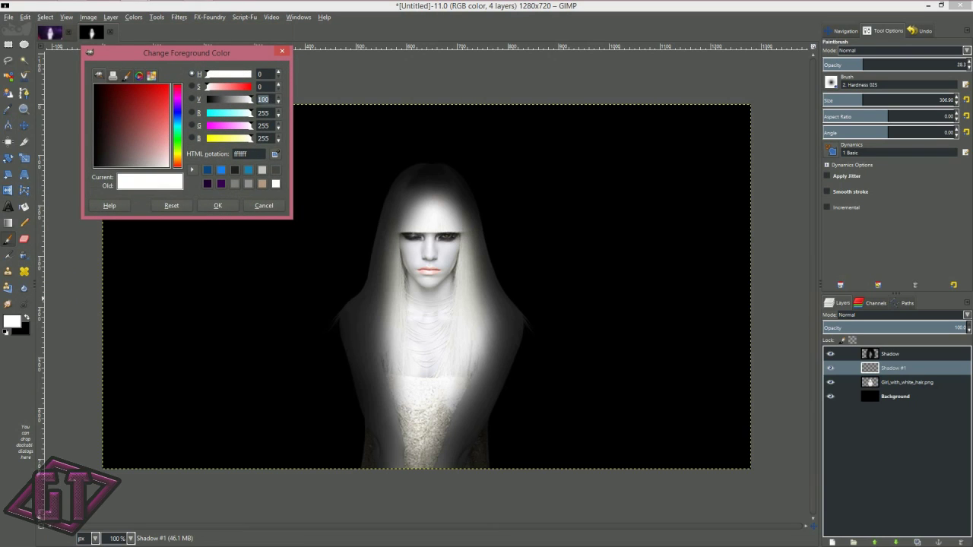
{"action": "key", "text": "Return"}
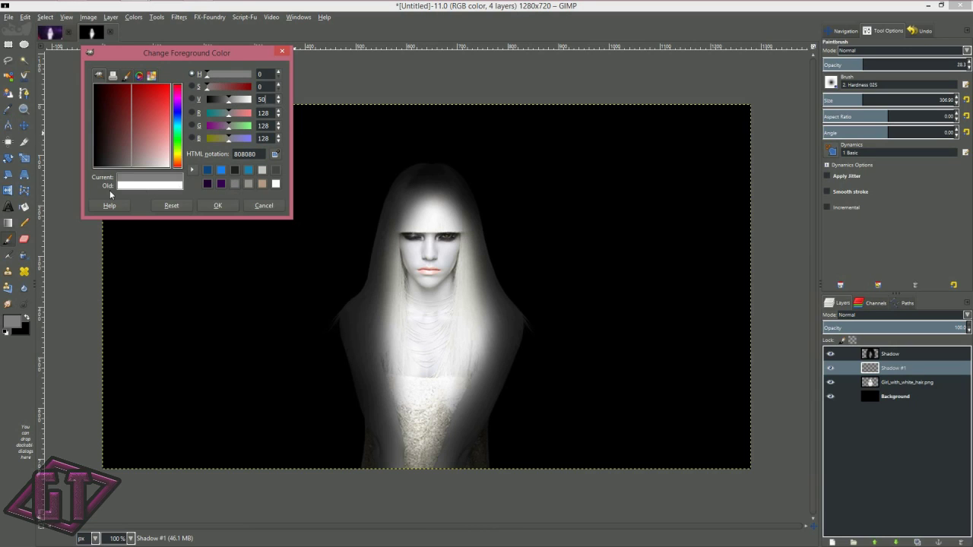
{"action": "left_click", "coordinate": [218, 206]}
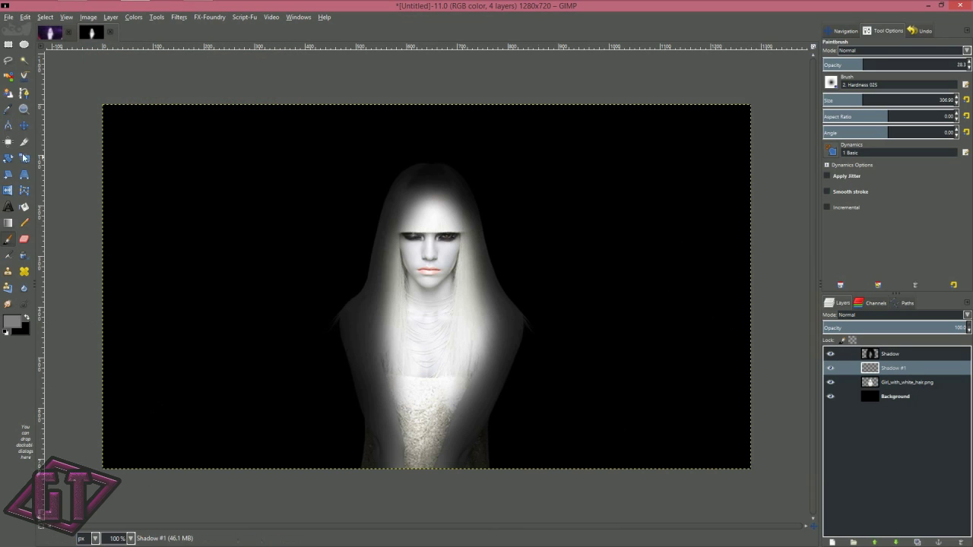
{"action": "left_click", "coordinate": [22, 210]}
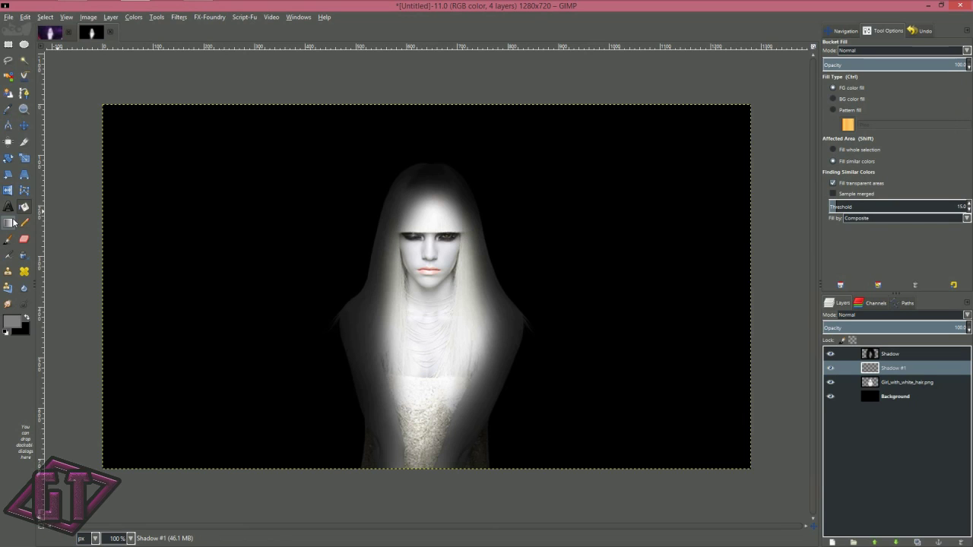
{"action": "key", "text": "ctrl+comma"}
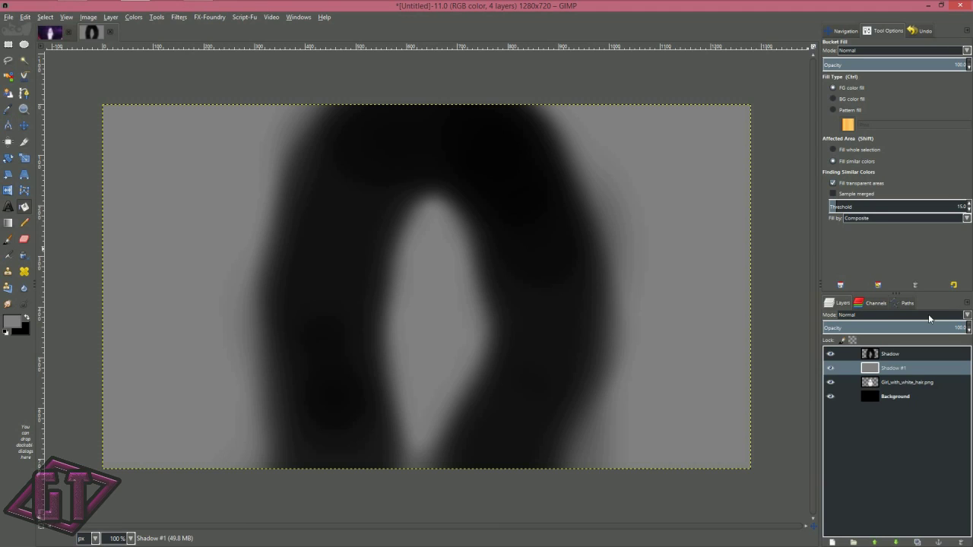
{"action": "left_click", "coordinate": [928, 314]}
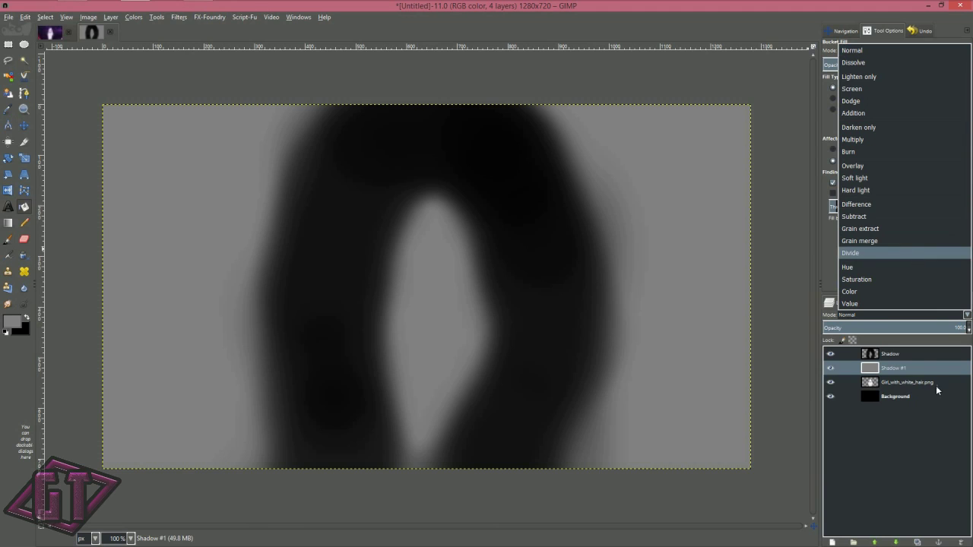
{"action": "left_click", "coordinate": [898, 160]}
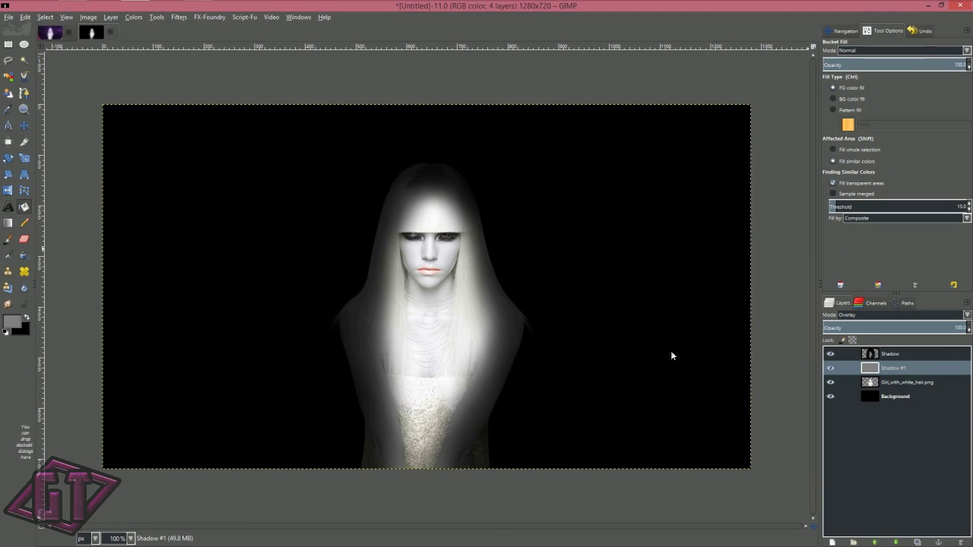
- Set up the Dodge/Burn tool with brush size 41.94 and opacity 13.0
{"action": "left_click", "coordinate": [23, 305]}
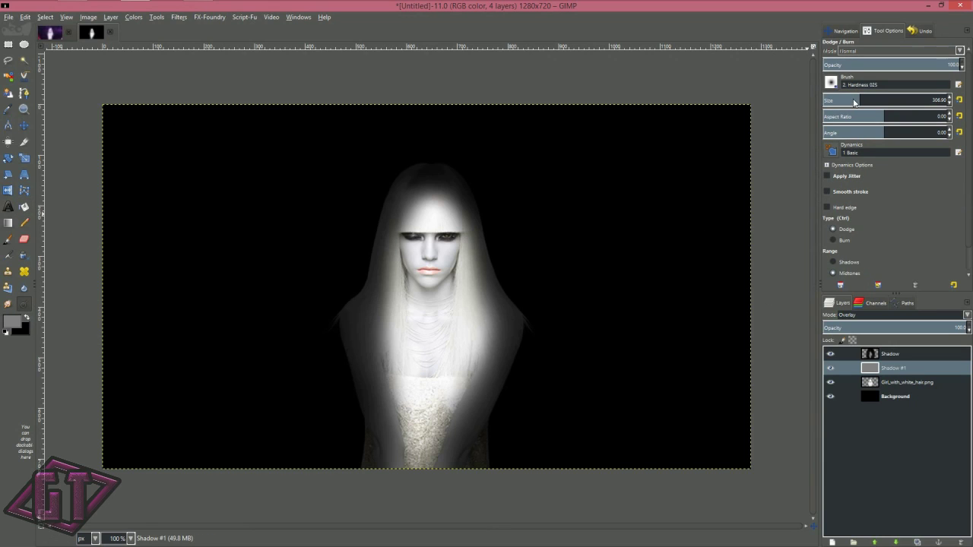
{"action": "left_click_drag", "start_coordinate": [839, 106], "coordinate": [835, 106]}
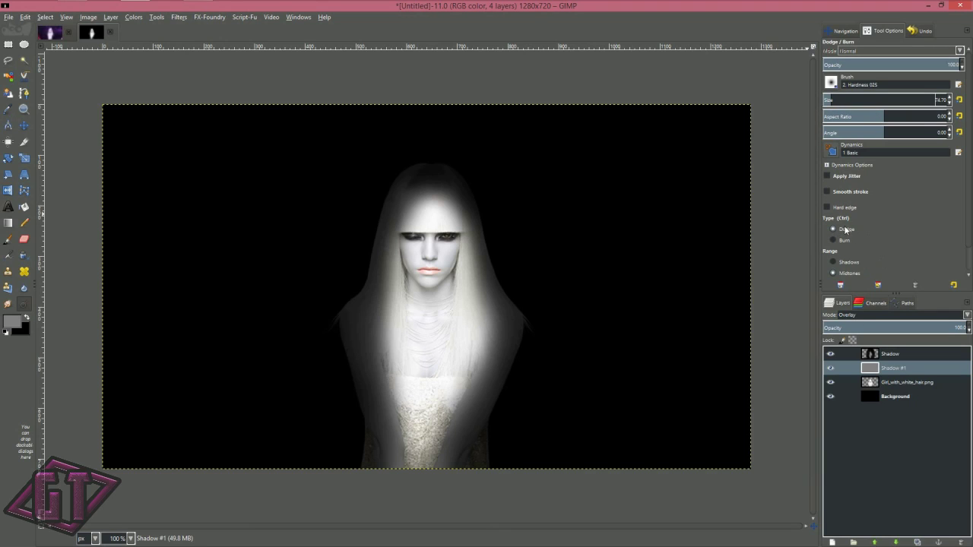
{"action": "scroll", "coordinate": [938, 221], "scroll_direction": "down", "scroll_amount": 1}
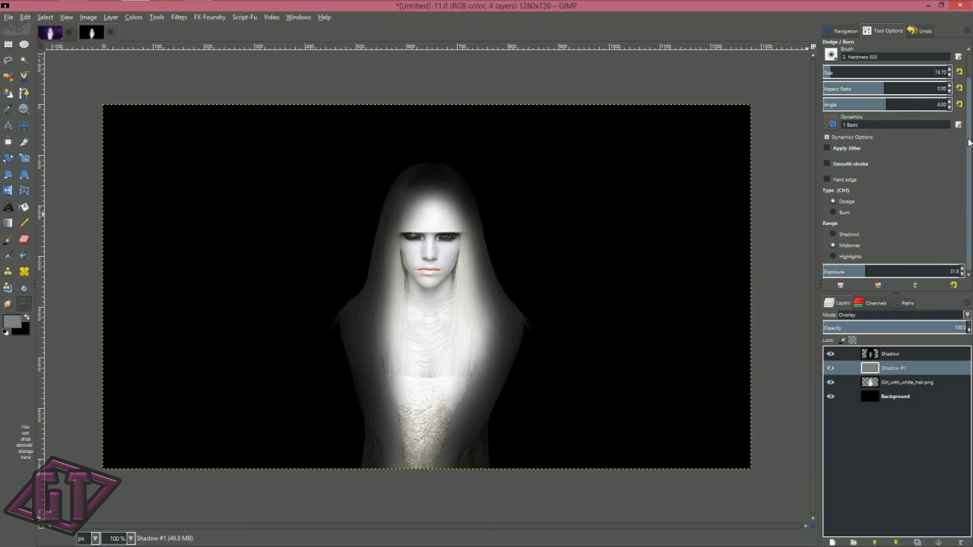
{"action": "scroll", "coordinate": [876, 73], "scroll_direction": "up", "scroll_amount": 2}
{"action": "left_click_drag", "start_coordinate": [874, 65], "coordinate": [856, 66]}
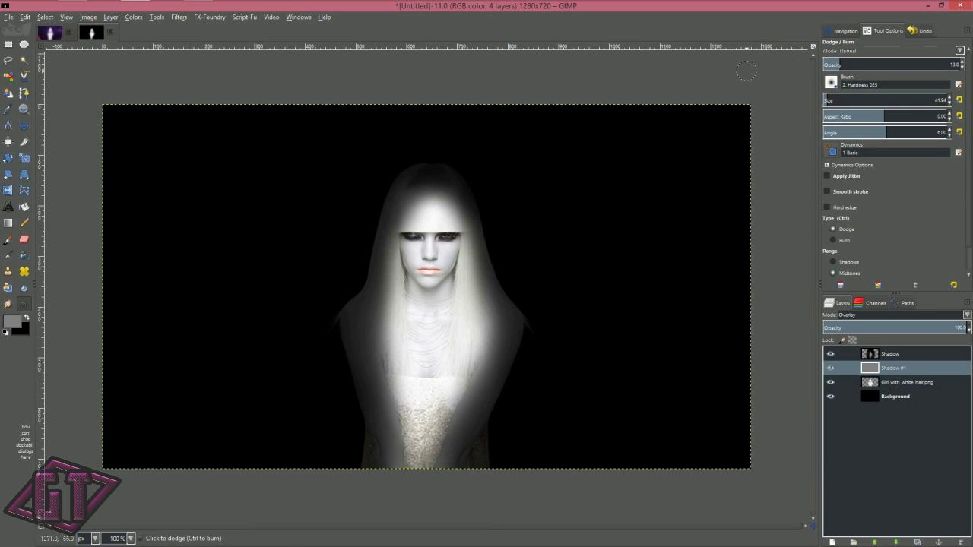
- Examine the girl's face, hair and neckline up close and as part of the whole image
{"action": "key", "text": "ctrl"}
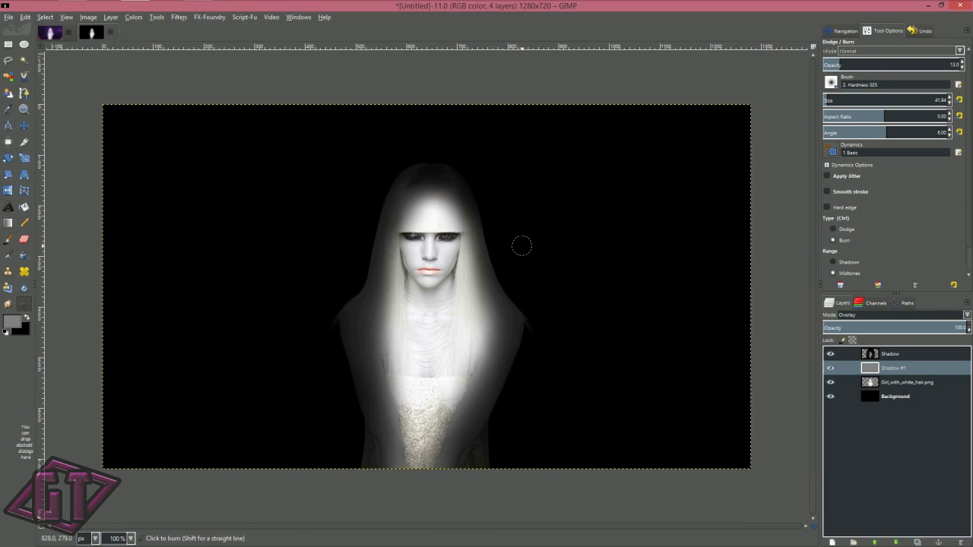
{"action": "scroll", "coordinate": [555, 306], "scroll_direction": "up", "scroll_amount": 1}
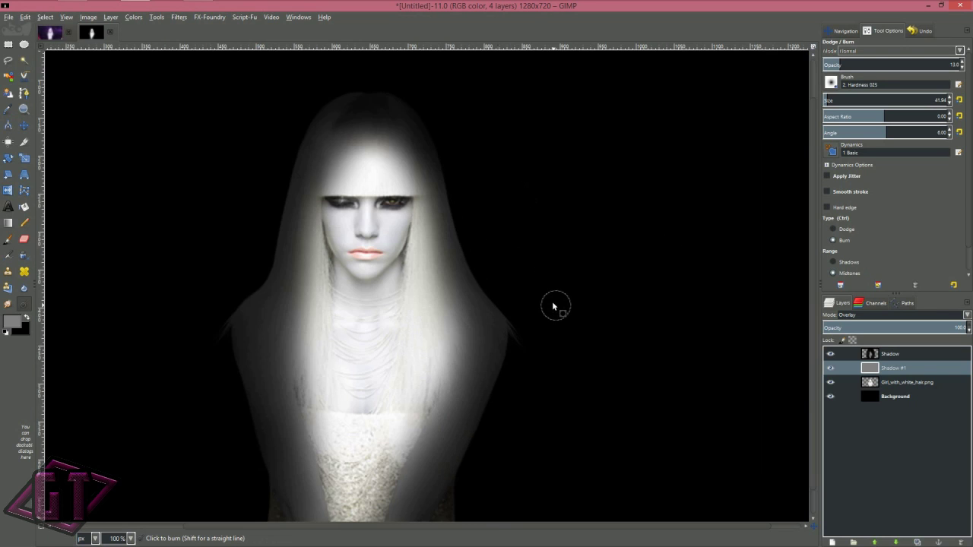
{"action": "scroll", "coordinate": [554, 304], "scroll_direction": "up", "scroll_amount": 1}
{"action": "scroll", "coordinate": [552, 301], "scroll_direction": "down", "scroll_amount": 1}
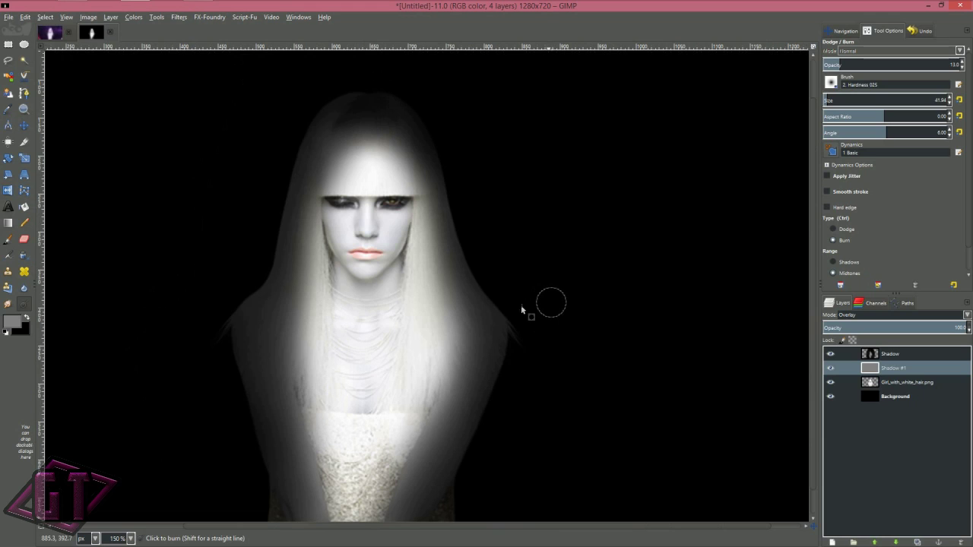
{"action": "scroll", "coordinate": [381, 315], "scroll_direction": "up", "scroll_amount": 1}
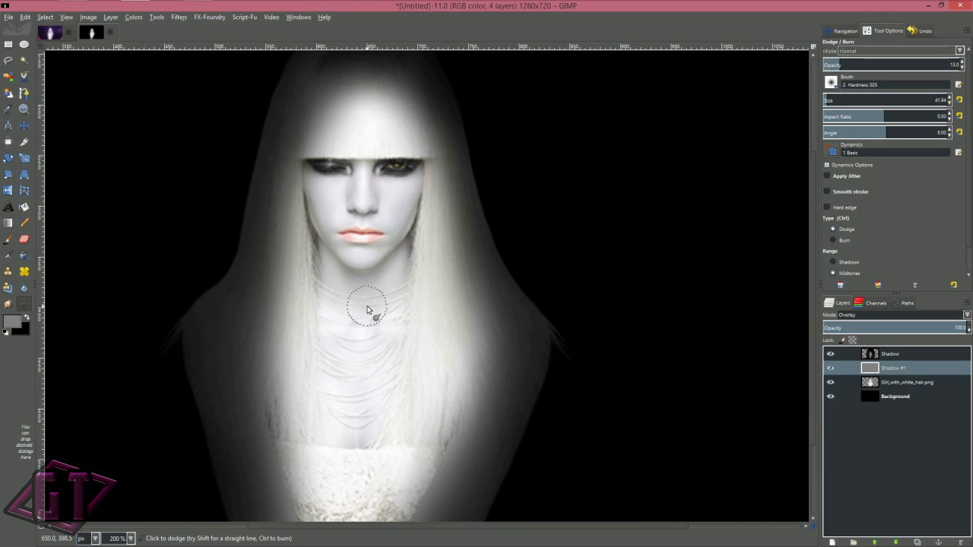
{"action": "scroll", "coordinate": [366, 310], "scroll_direction": "down", "scroll_amount": 1}
{"action": "scroll", "coordinate": [366, 309], "scroll_direction": "down", "scroll_amount": 2}
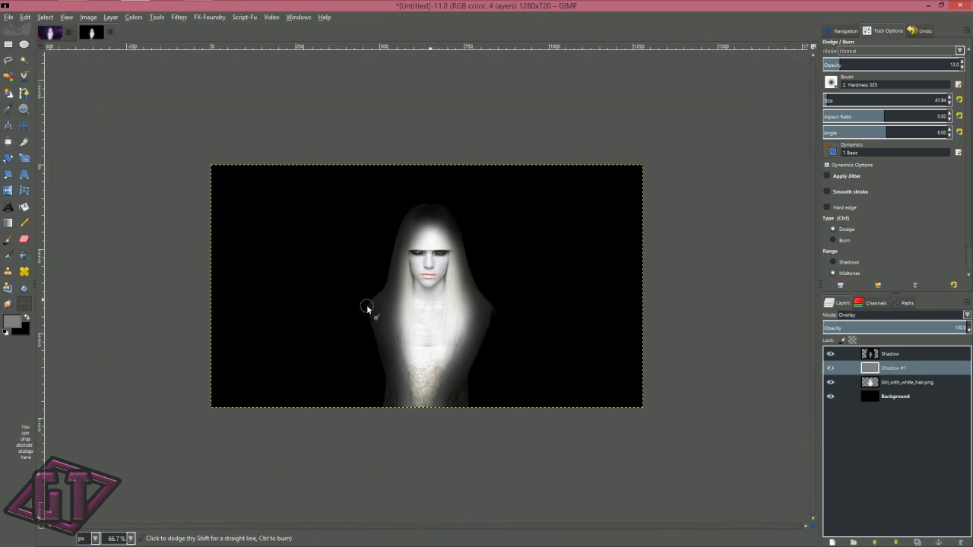
{"action": "scroll", "coordinate": [367, 307], "scroll_direction": "down", "scroll_amount": 2}
{"action": "scroll", "coordinate": [366, 307], "scroll_direction": "up", "scroll_amount": 1}
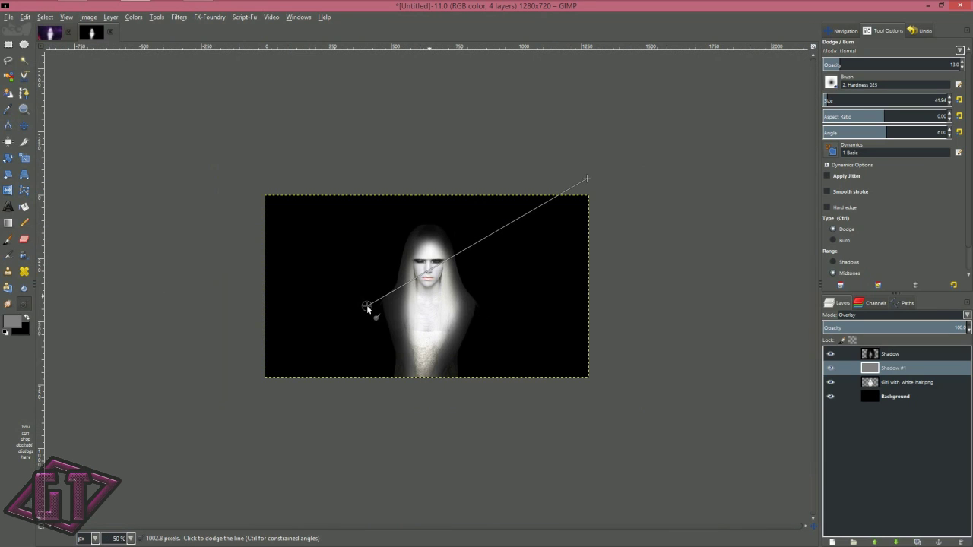
{"action": "scroll", "coordinate": [367, 305], "scroll_direction": "up", "scroll_amount": 4}
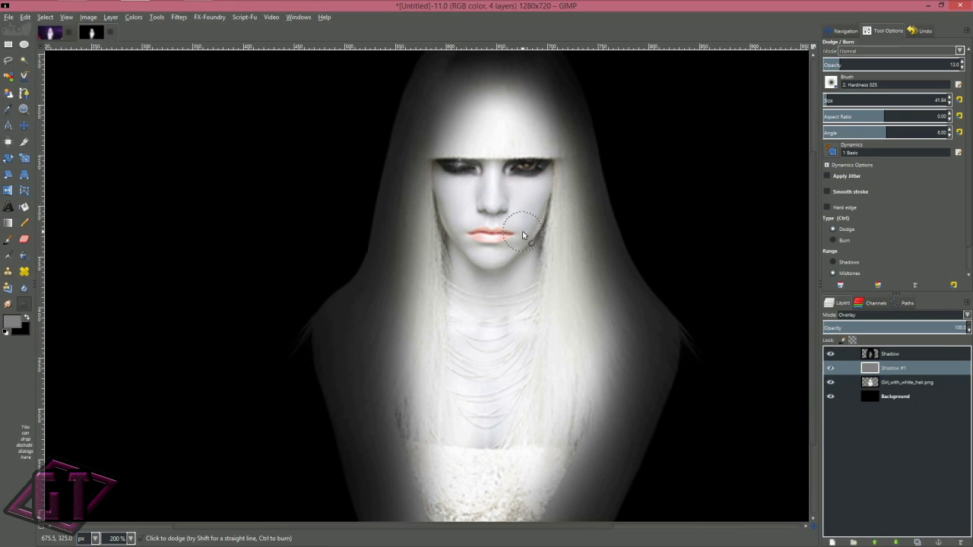
{"action": "scroll", "coordinate": [523, 235], "scroll_direction": "down", "scroll_amount": 4}
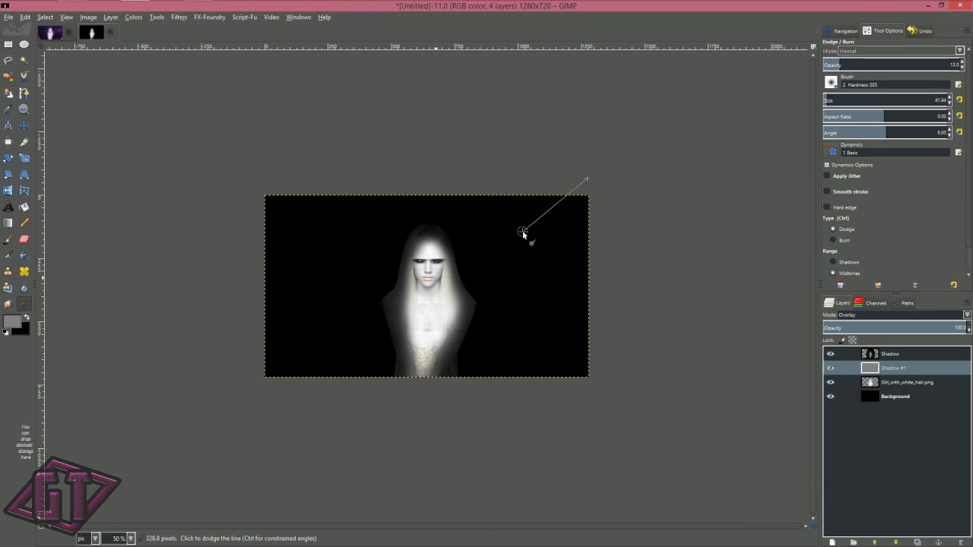
{"action": "scroll", "coordinate": [523, 235], "scroll_direction": "up", "scroll_amount": 4}
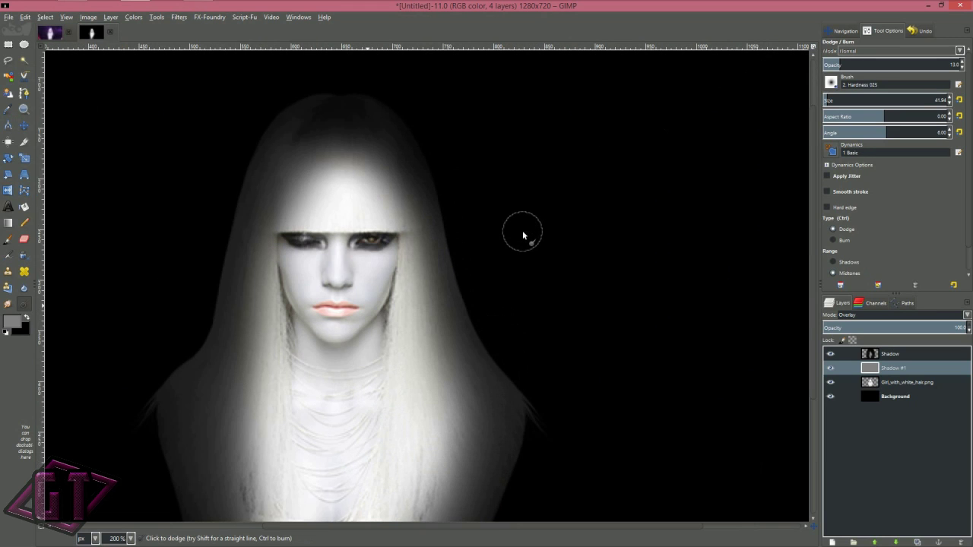
{"action": "scroll", "coordinate": [350, 279], "scroll_direction": "up", "scroll_amount": 2}
{"action": "scroll", "coordinate": [351, 279], "scroll_direction": "down", "scroll_amount": 4}
{"action": "scroll", "coordinate": [351, 279], "scroll_direction": "up", "scroll_amount": 4}
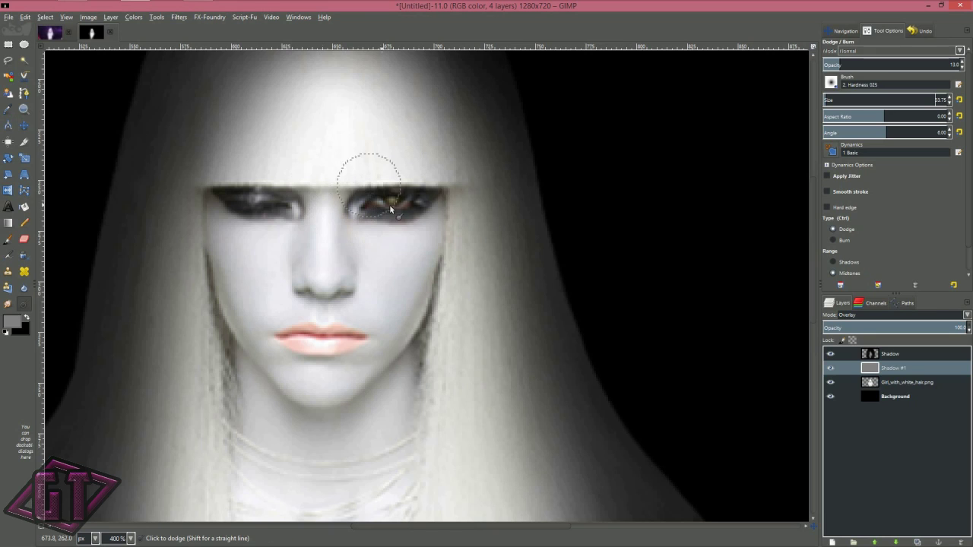
- Reduce the Dodge/Burn brush size to 2.75
{"action": "scroll", "coordinate": [389, 205], "scroll_direction": "down", "scroll_amount": 7}
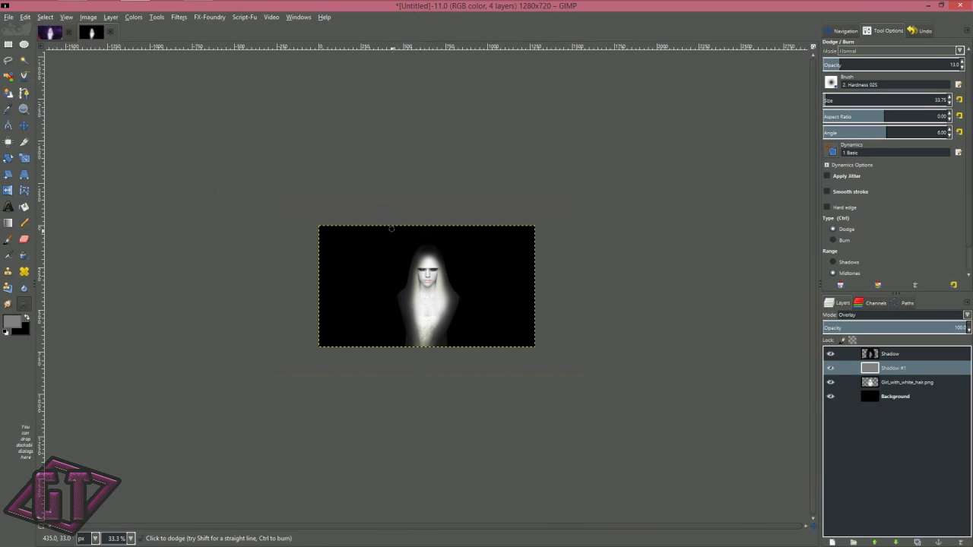
{"action": "key", "text": "bracketleft"}
{"action": "key", "text": "bracketleft"}
{"action": "key", "text": "bracketleft"}
{"action": "key", "text": "bracketleft"}
{"action": "key", "text": "bracketleft"}
{"action": "key", "text": "bracketleft"}
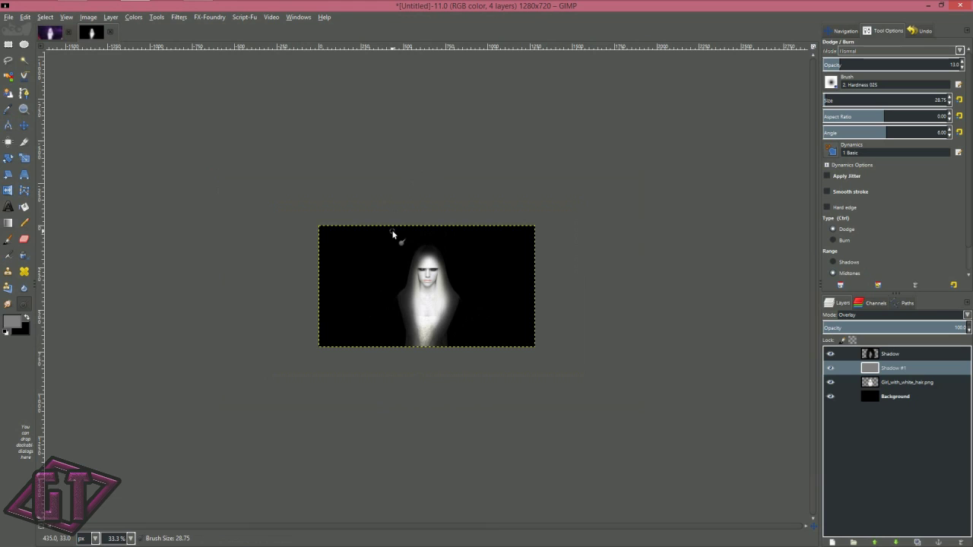
{"action": "scroll", "coordinate": [440, 270], "scroll_direction": "up", "scroll_amount": 8}
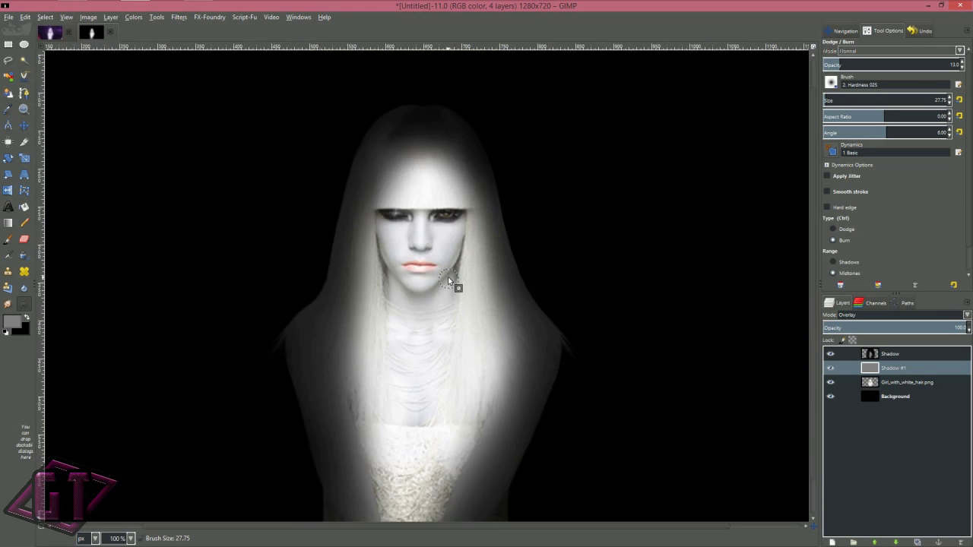
{"action": "key", "text": "bracketleft"}
{"action": "key", "text": "bracketleft"}
{"action": "key", "text": "bracketleft"}
{"action": "key", "text": "bracketleft"}
{"action": "key", "text": "bracketleft"}
{"action": "key", "text": "bracketleft"}
{"action": "key", "text": "bracketleft"}
{"action": "key", "text": "bracketleft"}
{"action": "key", "text": "bracketleft"}
{"action": "key", "text": "bracketleft"}
{"action": "key", "text": "bracketleft"}
{"action": "key", "text": "bracketleft"}
{"action": "key", "text": "bracketleft"}
{"action": "key", "text": "bracketleft"}
{"action": "key", "text": "bracketleft"}
{"action": "key", "text": "bracketleft"}
{"action": "key", "text": "bracketleft"}
{"action": "key", "text": "bracketleft"}
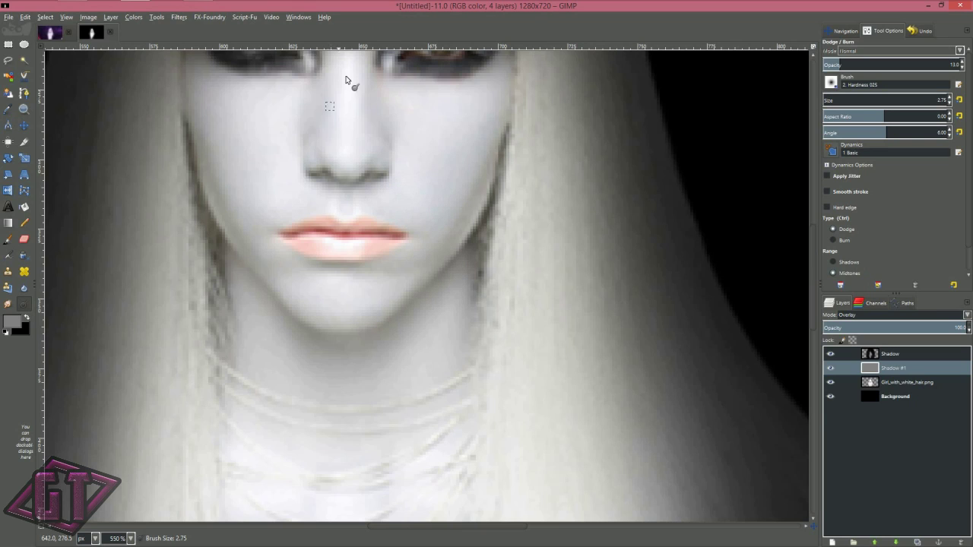
- Dodge thin highlights down the bridge of the nose and on the lower lip
{"action": "left_click_drag", "start_coordinate": [346, 75], "coordinate": [355, 177]}
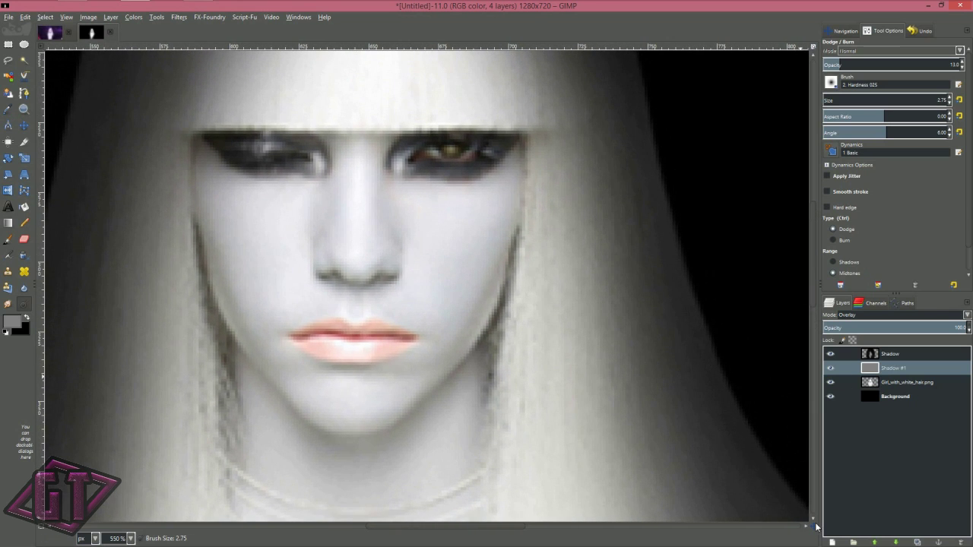
{"action": "left_click_drag", "start_coordinate": [818, 526], "coordinate": [815, 523]}
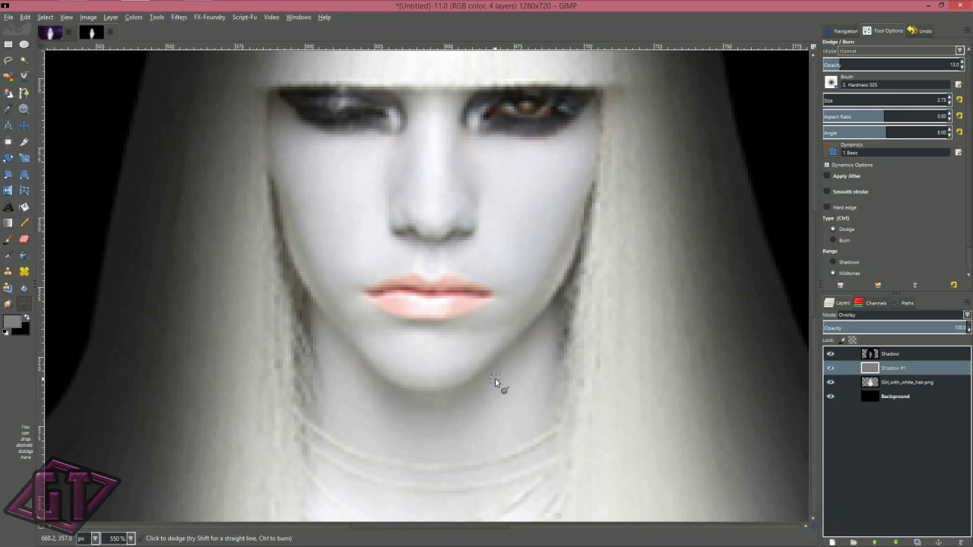
{"action": "left_click_drag", "start_coordinate": [457, 302], "coordinate": [469, 326]}
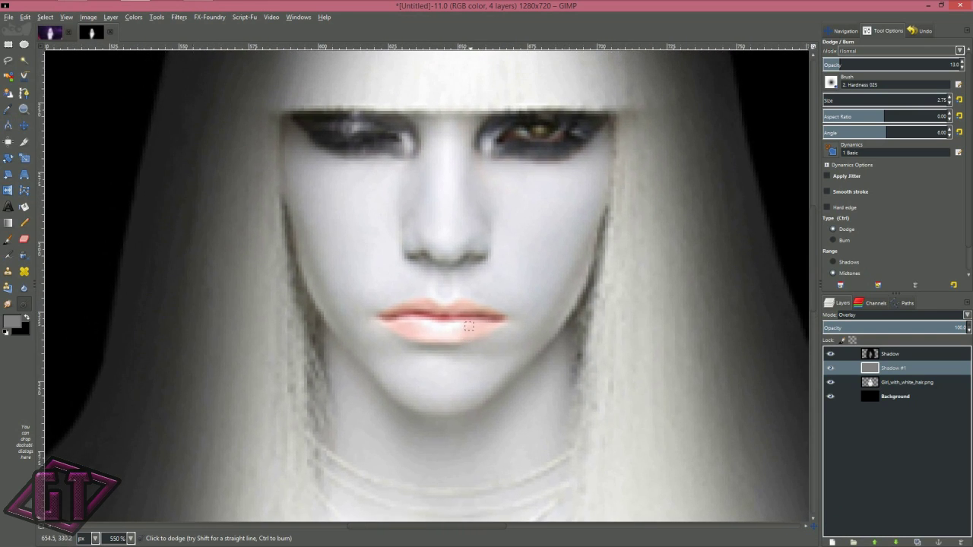
- Enlarge the Dodge/Burn brush and dodge the bright fringe of hair across the forehead
{"action": "left_click", "coordinate": [841, 31]}
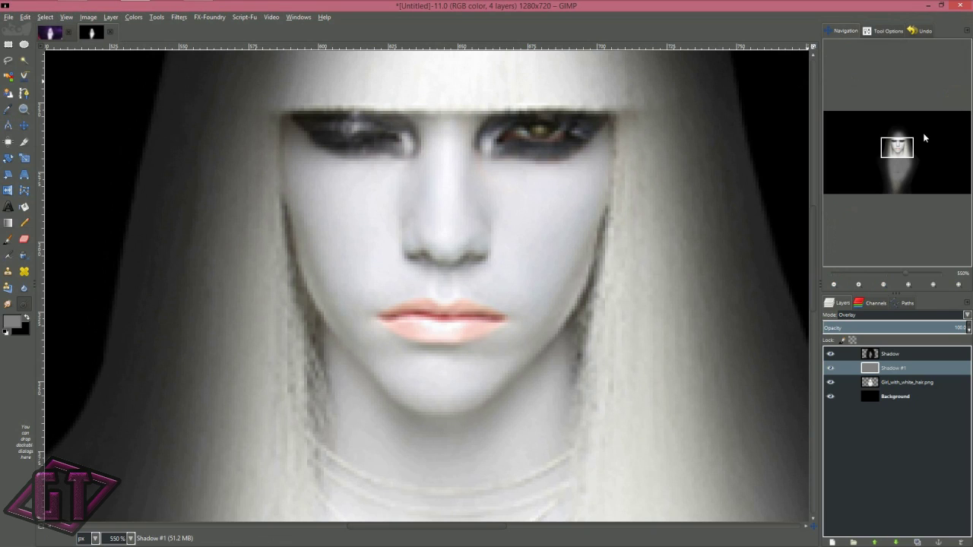
{"action": "left_click_drag", "start_coordinate": [897, 148], "coordinate": [899, 142]}
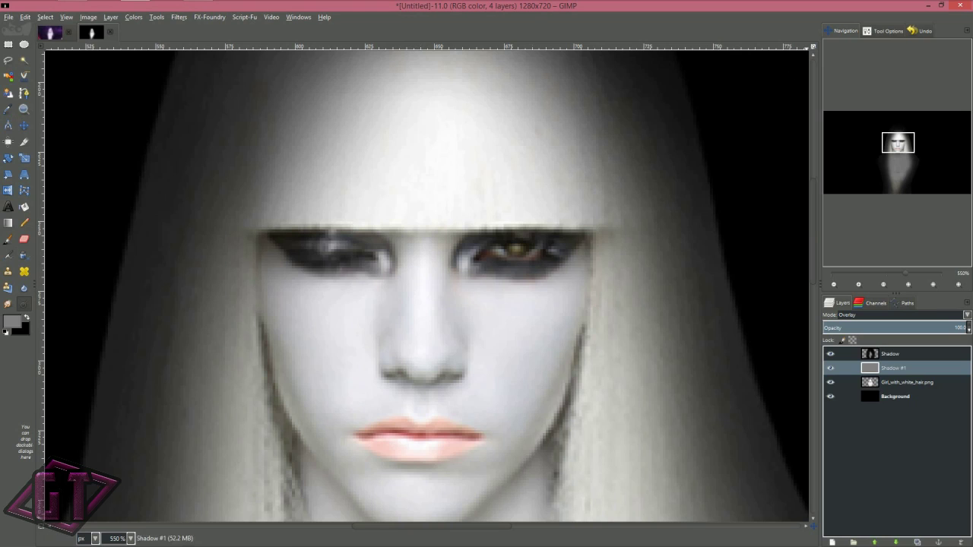
{"action": "left_click", "coordinate": [886, 31]}
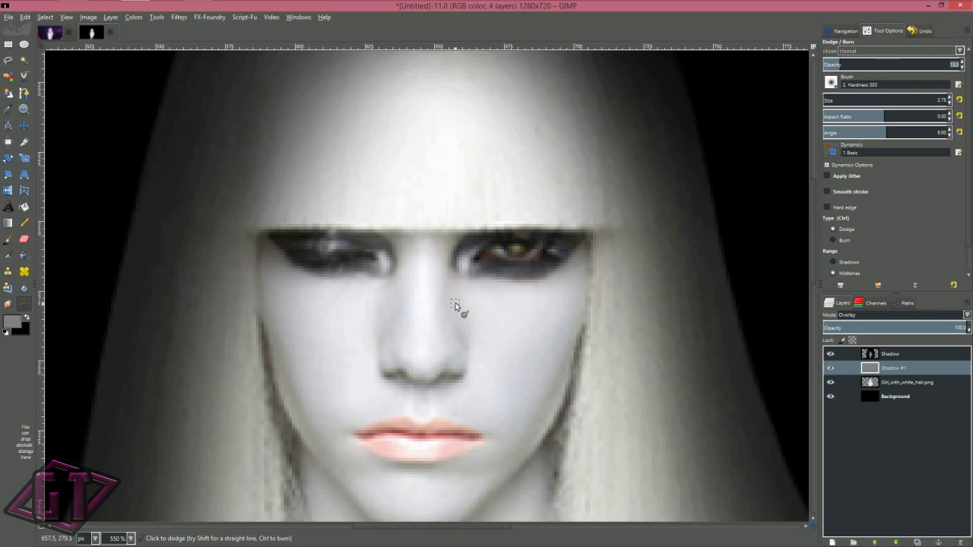
{"action": "left_click", "coordinate": [838, 32]}
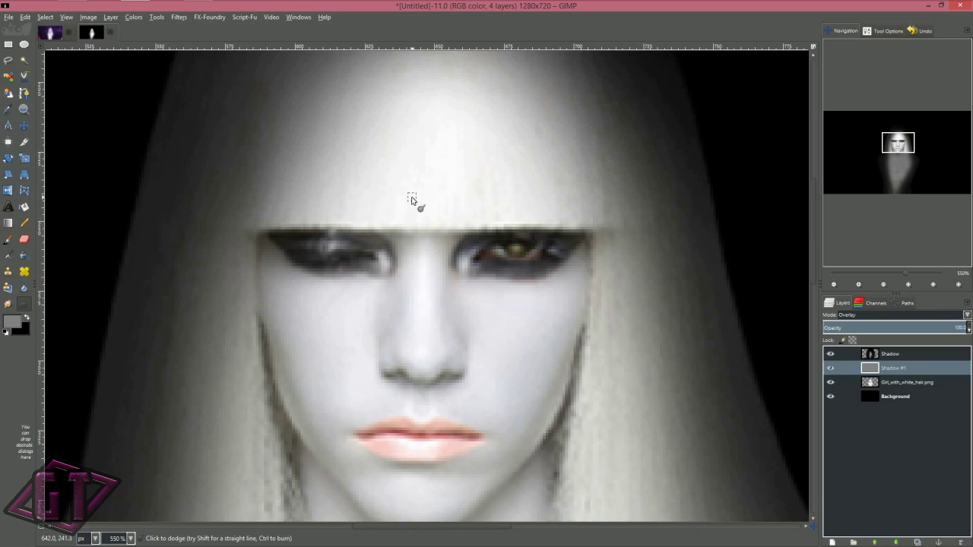
{"action": "key", "text": "bracketright"}
{"action": "key", "text": "bracketright"}
{"action": "key", "text": "bracketright"}
{"action": "key", "text": "bracketright"}
{"action": "key", "text": "bracketright"}
{"action": "key", "text": "bracketright"}
{"action": "key", "text": "bracketright"}
{"action": "key", "text": "bracketright"}
{"action": "key", "text": "bracketright"}
{"action": "key", "text": "bracketright"}
{"action": "key", "text": "bracketright"}
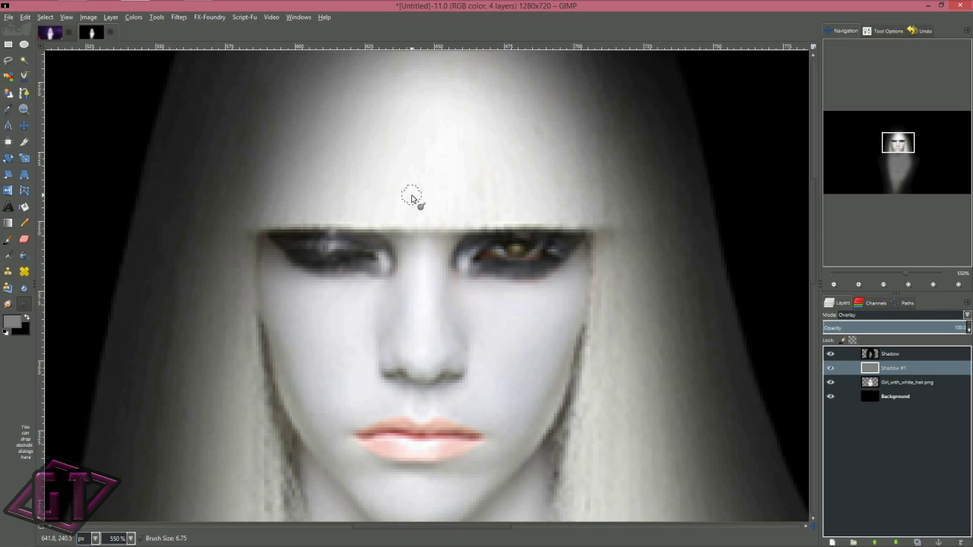
{"action": "key", "text": "bracketright"}
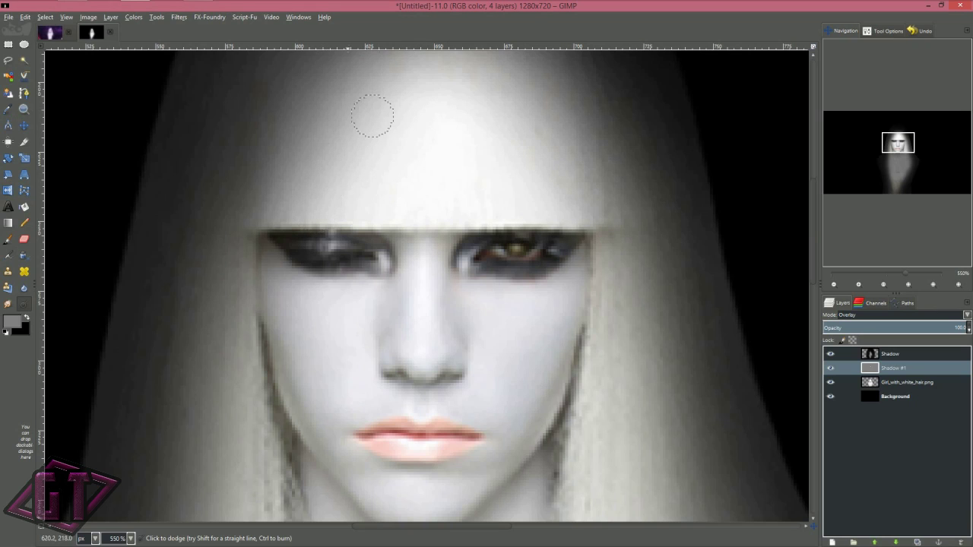
- Compare the face and forehead with the Shadow #1 overlay layer hidden and shown
{"action": "left_click", "coordinate": [832, 369]}
{"action": "left_click", "coordinate": [833, 370]}
{"action": "left_click", "coordinate": [833, 369]}
{"action": "left_click", "coordinate": [832, 370]}
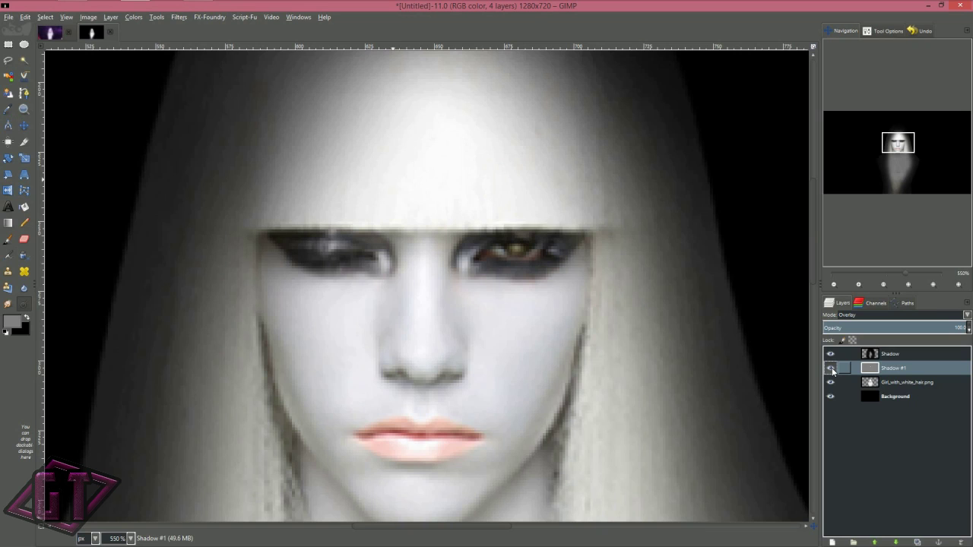
{"action": "left_click", "coordinate": [833, 370]}
{"action": "left_click", "coordinate": [831, 369]}
{"action": "left_click", "coordinate": [831, 369]}
{"action": "left_click", "coordinate": [831, 369]}
{"action": "left_click", "coordinate": [831, 368]}
{"action": "left_click", "coordinate": [831, 368]}
{"action": "left_click", "coordinate": [831, 369]}
{"action": "left_click", "coordinate": [831, 368]}
{"action": "left_click", "coordinate": [831, 369]}
{"action": "left_click", "coordinate": [831, 368]}
{"action": "left_click", "coordinate": [831, 369]}
{"action": "left_click", "coordinate": [832, 370]}
{"action": "left_click", "coordinate": [832, 371]}
{"action": "left_click", "coordinate": [831, 370]}
{"action": "left_click", "coordinate": [832, 371]}
{"action": "left_click", "coordinate": [832, 370]}
{"action": "left_click", "coordinate": [832, 370]}
{"action": "left_click", "coordinate": [832, 370]}
{"action": "left_click", "coordinate": [831, 370]}
{"action": "left_click", "coordinate": [831, 370]}
{"action": "left_click", "coordinate": [831, 370]}
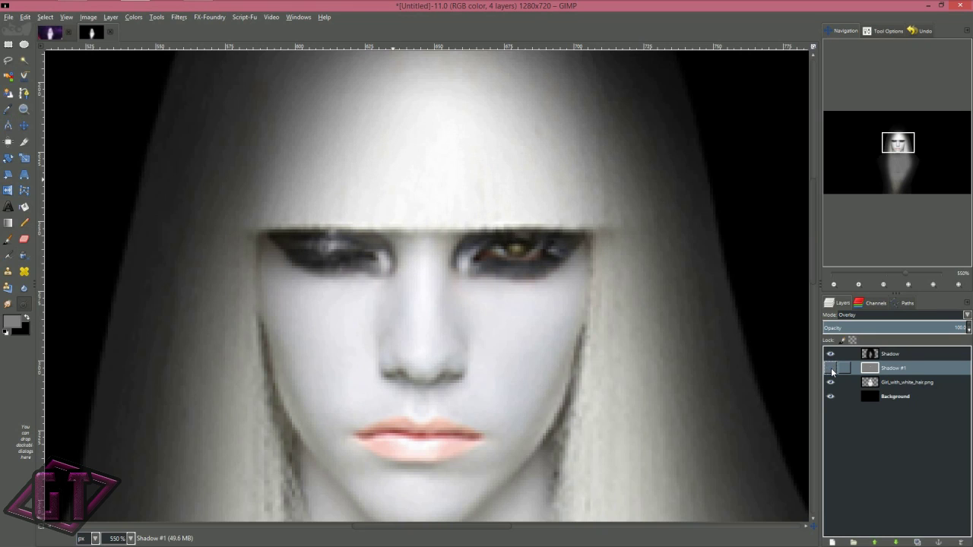
{"action": "left_click", "coordinate": [832, 371]}
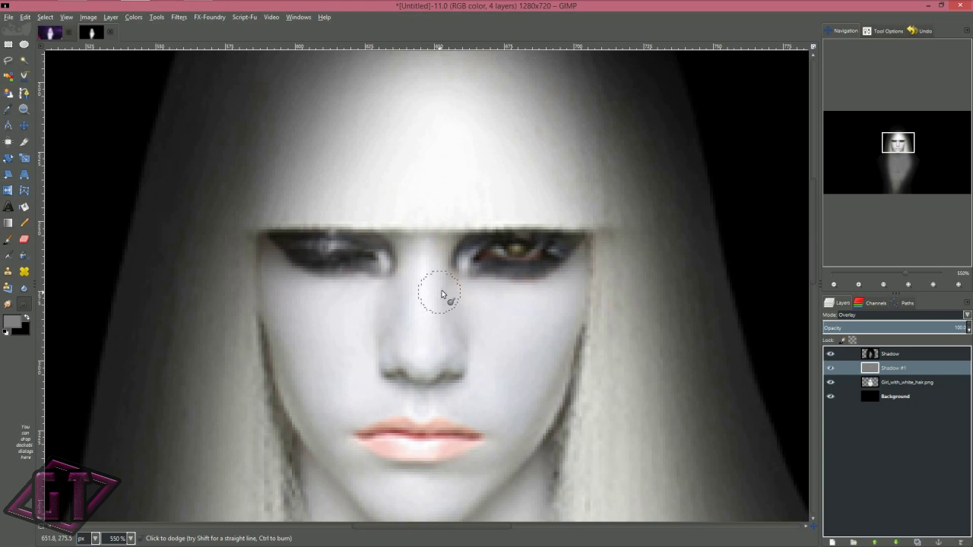
- Shrink the Dodge/Burn brush to about 2 px or less and dodge the ridges between the nose and upper lip
{"action": "mouse_move", "coordinate": [447, 289]}
{"action": "left_mouse_down"}
{"action": "mouse_move", "coordinate": [450, 310]}
{"action": "mouse_move", "coordinate": [490, 180]}
{"action": "left_mouse_up"}
{"action": "key", "text": "bracketleft"}
{"action": "key", "text": "bracketleft"}
{"action": "key", "text": "bracketleft"}
{"action": "key", "text": "bracketleft"}
{"action": "key", "text": "bracketleft"}
{"action": "key", "text": "bracketleft"}
{"action": "key", "text": "bracketleft"}
{"action": "key", "text": "bracketleft"}
{"action": "key", "text": "bracketleft"}
{"action": "key", "text": "bracketleft"}
{"action": "key", "text": "bracketleft"}
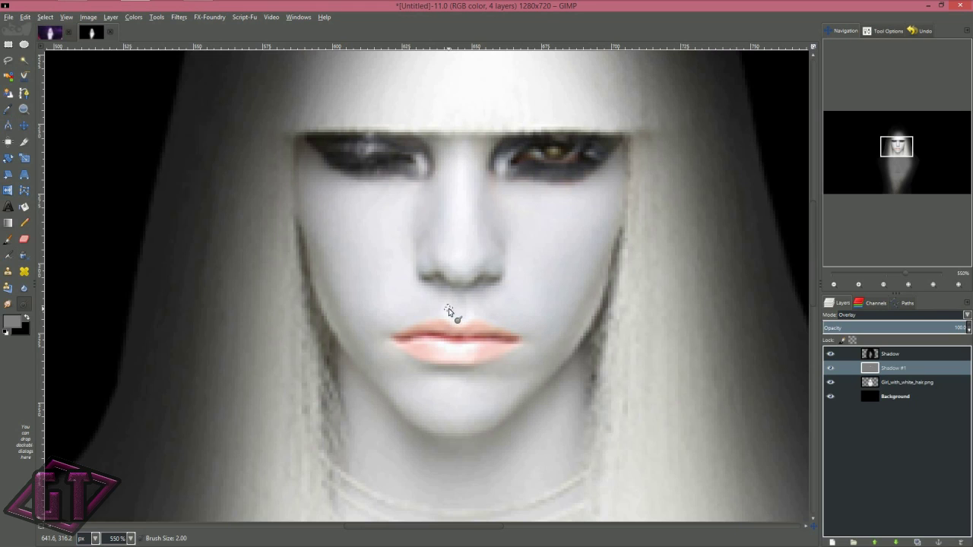
{"action": "key", "text": "bracketleft"}
{"action": "scroll", "coordinate": [449, 306], "scroll_direction": "up", "scroll_amount": 1}
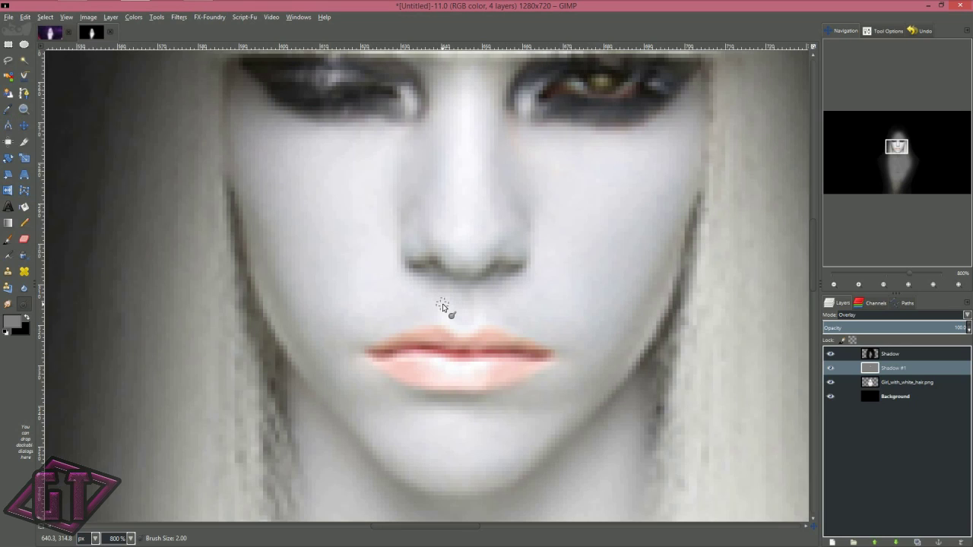
{"action": "key", "text": "bracketleft"}
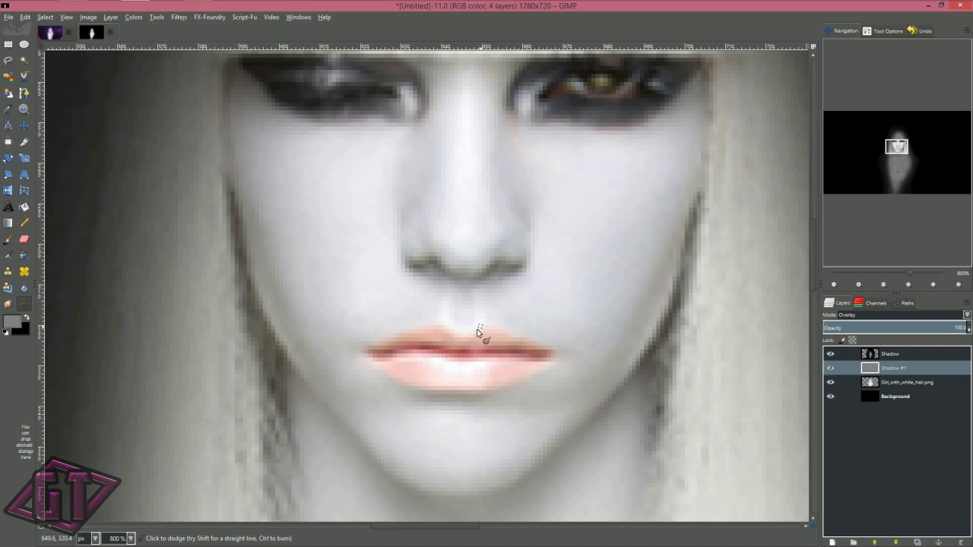
{"action": "mouse_move", "coordinate": [446, 324]}
{"action": "left_mouse_down"}
{"action": "mouse_move", "coordinate": [445, 305]}
{"action": "mouse_move", "coordinate": [447, 321]}
{"action": "left_mouse_up"}
- Enlarge the brush to 4.00 and dodge fine highlights on the lower lip and along the cheek's edge
{"action": "key", "text": "bracketright"}
{"action": "key", "text": "bracketright"}
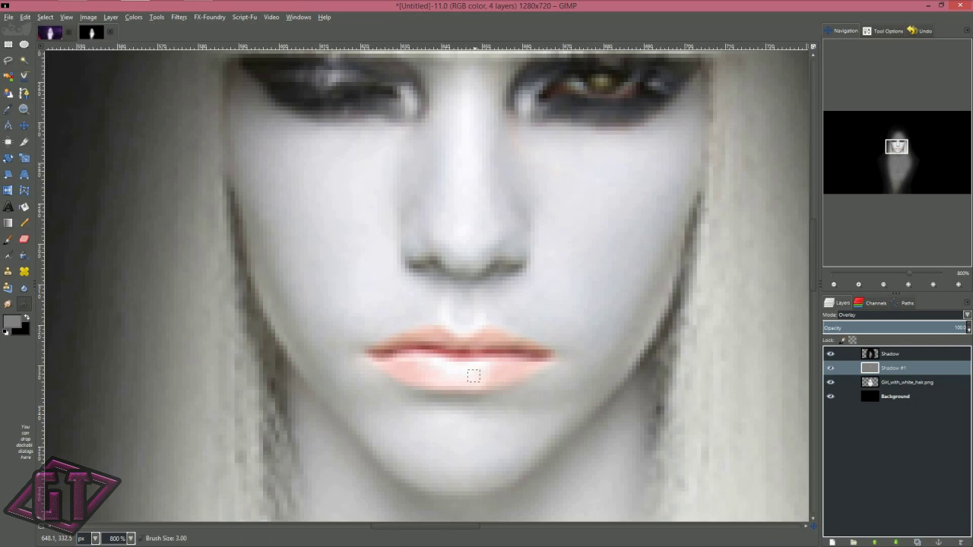
{"action": "key", "text": "bracketleft"}
{"action": "key", "text": "bracketleft"}
{"action": "key", "text": "bracketright"}
{"action": "key", "text": "bracketright"}
{"action": "key", "text": "bracketright"}
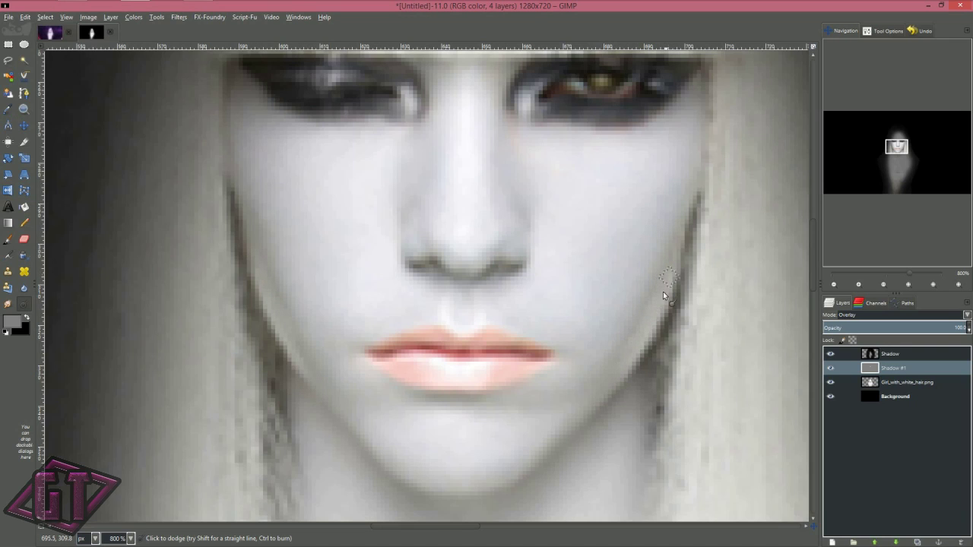
- Compare the lips, nose and cheeks with the Shadow #1 layer switched off and on
{"action": "left_click", "coordinate": [831, 368]}
{"action": "left_click", "coordinate": [831, 369]}
{"action": "left_click", "coordinate": [831, 368]}
{"action": "left_click", "coordinate": [831, 369]}
{"action": "left_click", "coordinate": [830, 368]}
{"action": "left_click", "coordinate": [831, 369]}
{"action": "left_click", "coordinate": [831, 369]}
{"action": "left_click", "coordinate": [830, 369]}
{"action": "left_click", "coordinate": [831, 369]}
{"action": "left_click", "coordinate": [830, 369]}
{"action": "left_click", "coordinate": [831, 370]}
{"action": "left_click", "coordinate": [831, 369]}
- Lower the Dodge/Burn opacity, set the brush size to 21.47, and softly dodge the cheeks
{"action": "left_click", "coordinate": [876, 31]}
{"action": "type", "text": "6"}
{"action": "key", "text": "Return"}
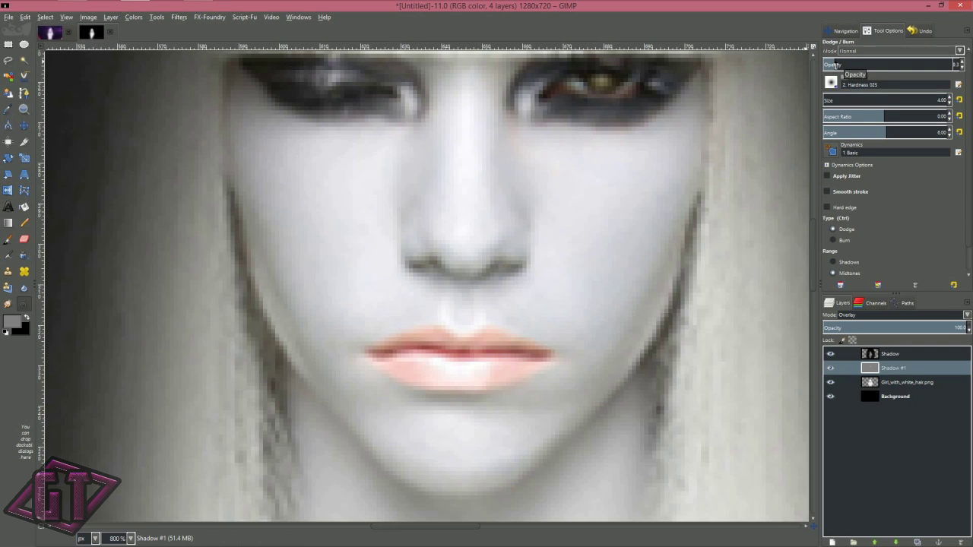
{"action": "left_click", "coordinate": [830, 99]}
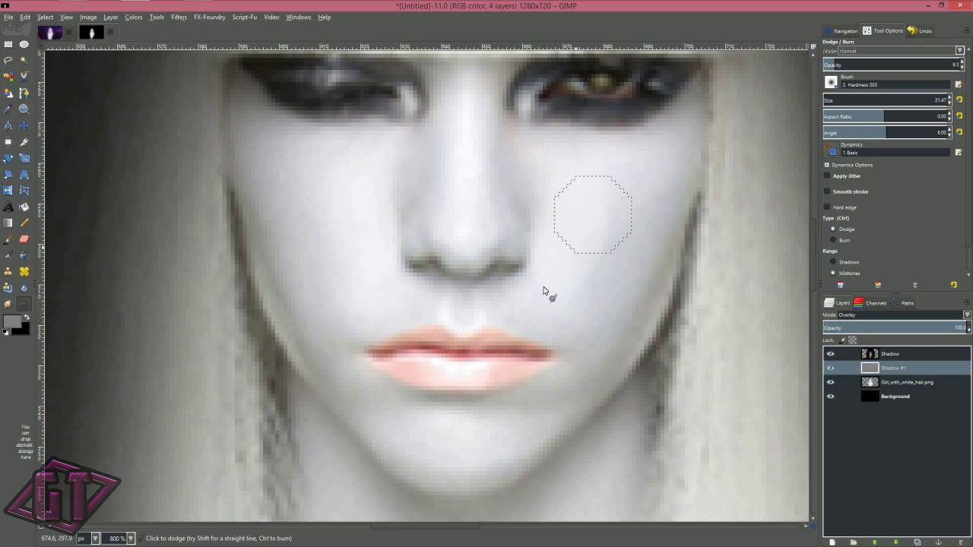
- Compare the whole figure with and without the Shadow #1 dodge-and-burn layer
{"action": "left_click", "coordinate": [842, 32]}
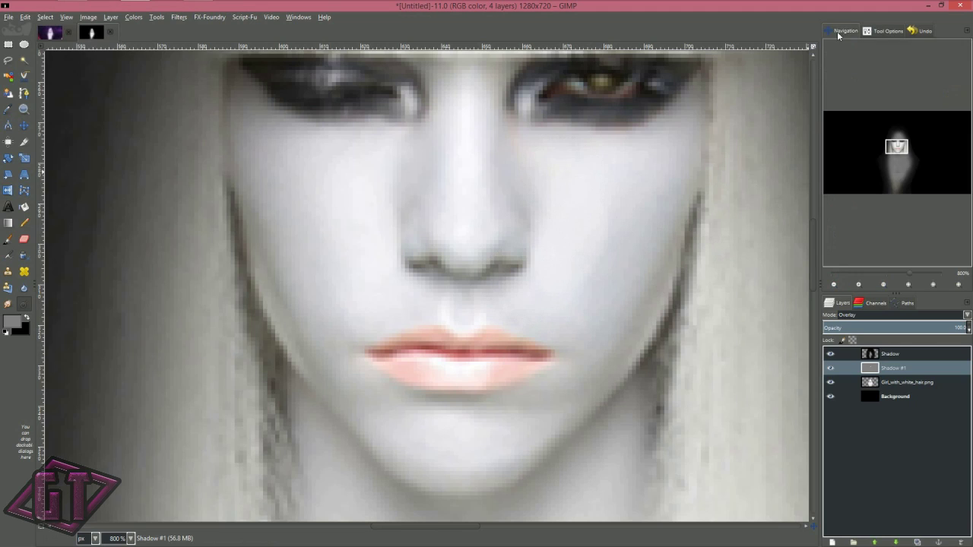
{"action": "left_click", "coordinate": [831, 368]}
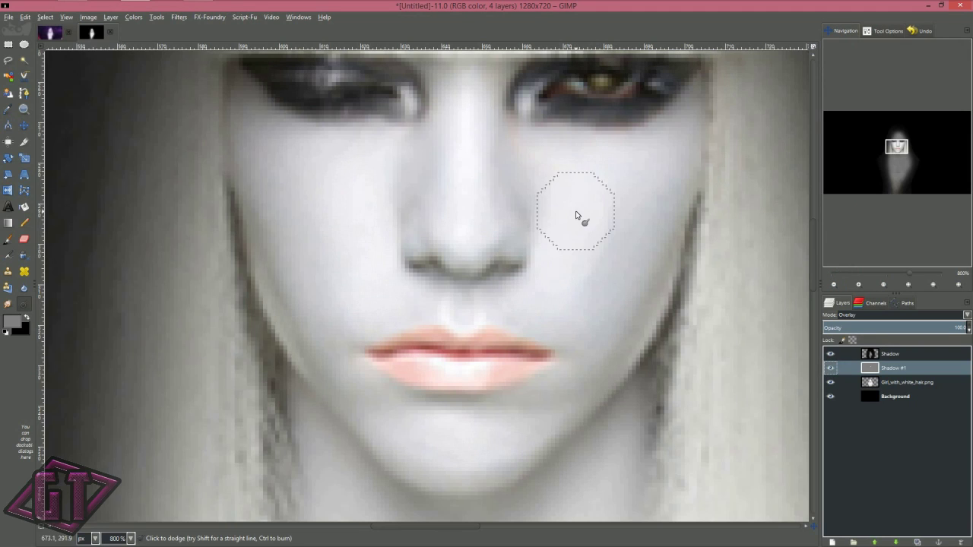
{"action": "scroll", "coordinate": [578, 215], "scroll_direction": "down", "scroll_amount": 2}
{"action": "scroll", "coordinate": [577, 216], "scroll_direction": "down", "scroll_amount": 4}
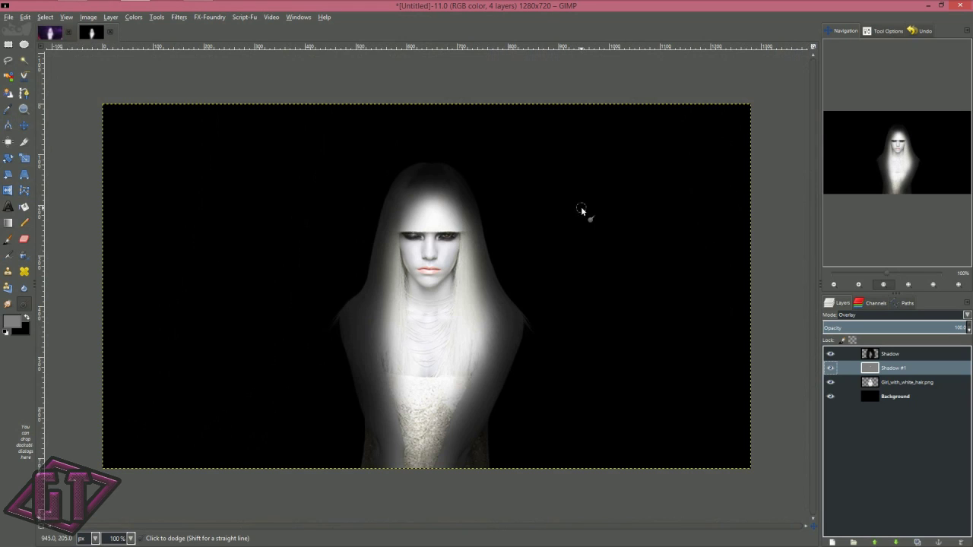
{"action": "left_click", "coordinate": [829, 368]}
{"action": "left_click", "coordinate": [829, 368]}
{"action": "left_click", "coordinate": [830, 368]}
{"action": "left_click", "coordinate": [829, 368]}
{"action": "left_click", "coordinate": [830, 368]}
{"action": "left_click", "coordinate": [829, 368]}
{"action": "left_click", "coordinate": [830, 368]}
{"action": "left_click", "coordinate": [829, 368]}
{"action": "left_click", "coordinate": [829, 368]}
{"action": "left_click", "coordinate": [830, 368]}
{"action": "left_click", "coordinate": [829, 368]}
{"action": "left_click", "coordinate": [829, 368]}
{"action": "left_click", "coordinate": [829, 368]}
{"action": "left_click", "coordinate": [830, 368]}
{"action": "left_click", "coordinate": [829, 368]}
{"action": "left_click", "coordinate": [829, 368]}
- Shrink the Dodge/Burn brush to a few pixels and dodge fine highlights around the open eye
{"action": "scroll", "coordinate": [422, 326], "scroll_direction": "up", "scroll_amount": 6}
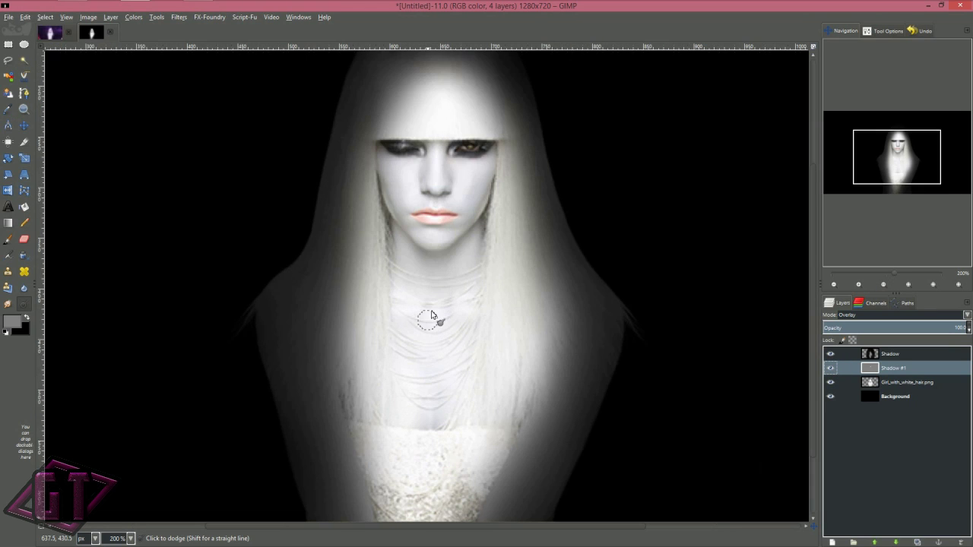
{"action": "scroll", "coordinate": [498, 163], "scroll_direction": "up", "scroll_amount": 5}
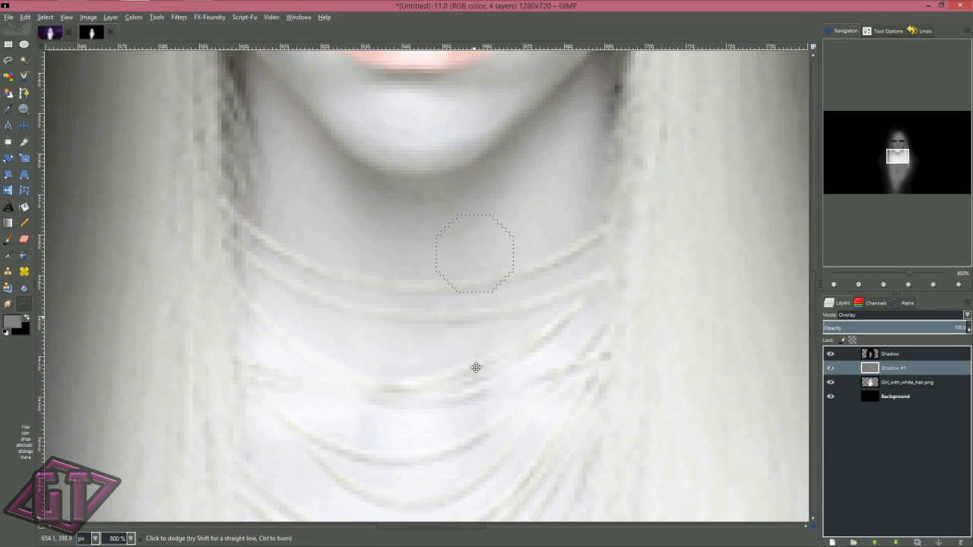
{"action": "scroll", "coordinate": [537, 76], "scroll_direction": "up", "scroll_amount": 5}
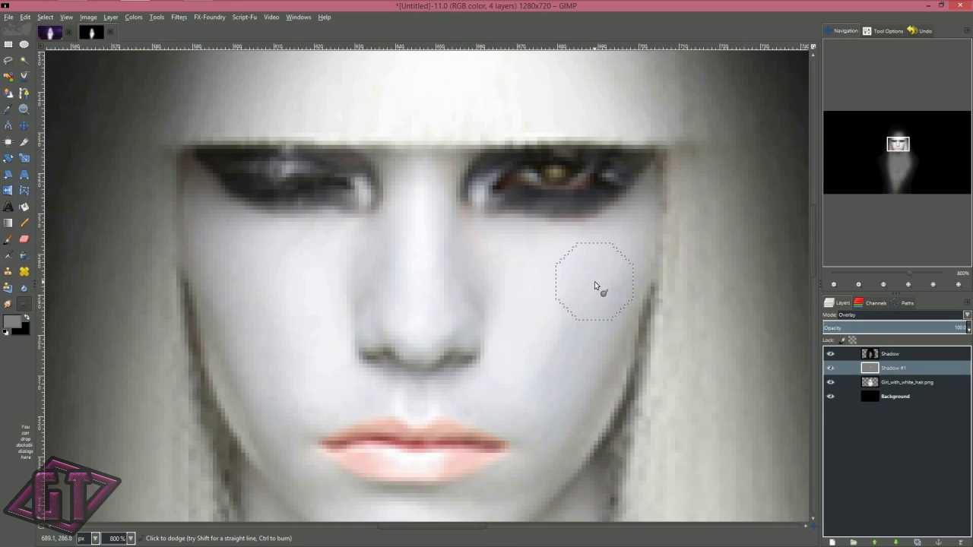
{"action": "key", "text": "bracketleft"}
{"action": "key", "text": "bracketleft"}
{"action": "key", "text": "bracketleft"}
{"action": "key", "text": "bracketleft"}
{"action": "key", "text": "bracketleft"}
{"action": "key", "text": "bracketleft"}
{"action": "key", "text": "bracketleft"}
{"action": "key", "text": "bracketleft"}
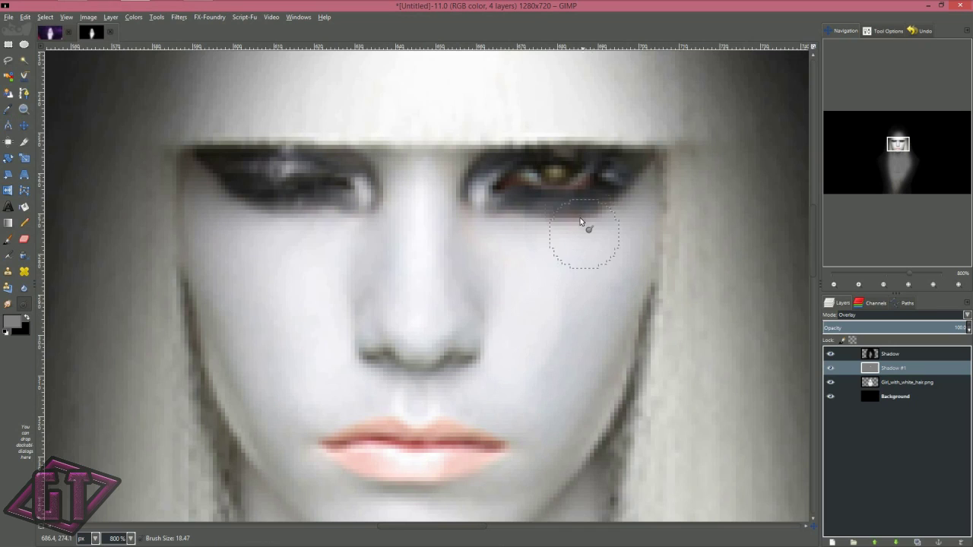
{"action": "key", "text": "bracketleft"}
{"action": "key", "text": "bracketleft"}
{"action": "key", "text": "bracketleft"}
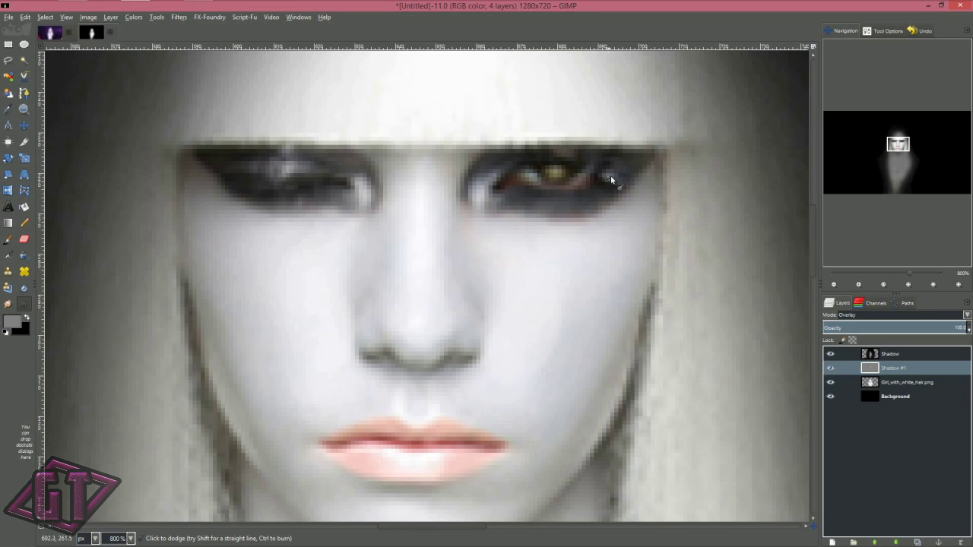
{"action": "key", "text": "bracketright"}
{"action": "key", "text": "bracketright"}
{"action": "key", "text": "bracketleft"}
{"action": "key", "text": "bracketleft"}
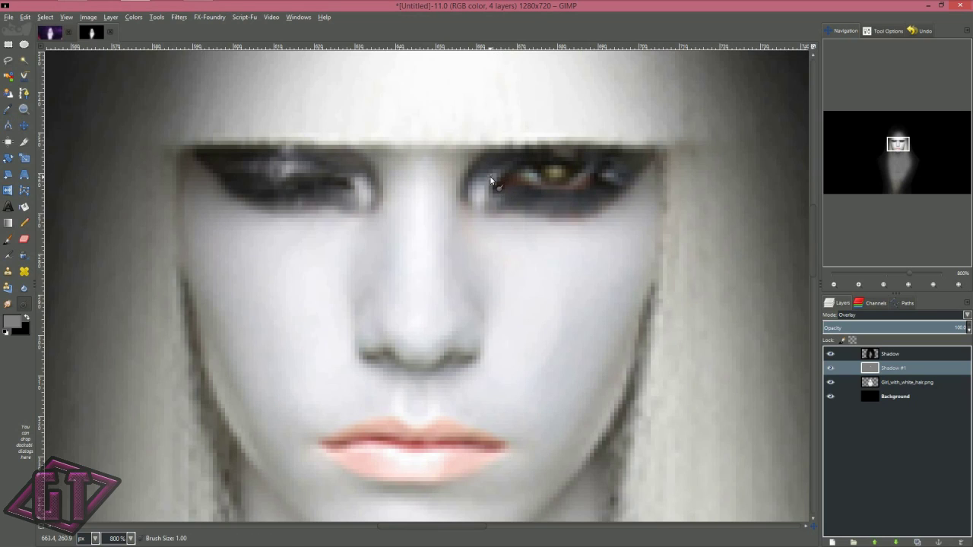
{"action": "key", "text": "bracketright"}
{"action": "key", "text": "bracketright"}
- Compare the eye highlights with the Shadow #1 layer hidden and shown
{"action": "left_click", "coordinate": [830, 368]}
{"action": "left_click", "coordinate": [830, 369]}
{"action": "left_click", "coordinate": [829, 370]}
{"action": "left_click", "coordinate": [830, 369]}
{"action": "left_click", "coordinate": [829, 370]}
{"action": "left_click", "coordinate": [829, 369]}
{"action": "left_click", "coordinate": [830, 369]}
{"action": "left_click", "coordinate": [830, 369]}
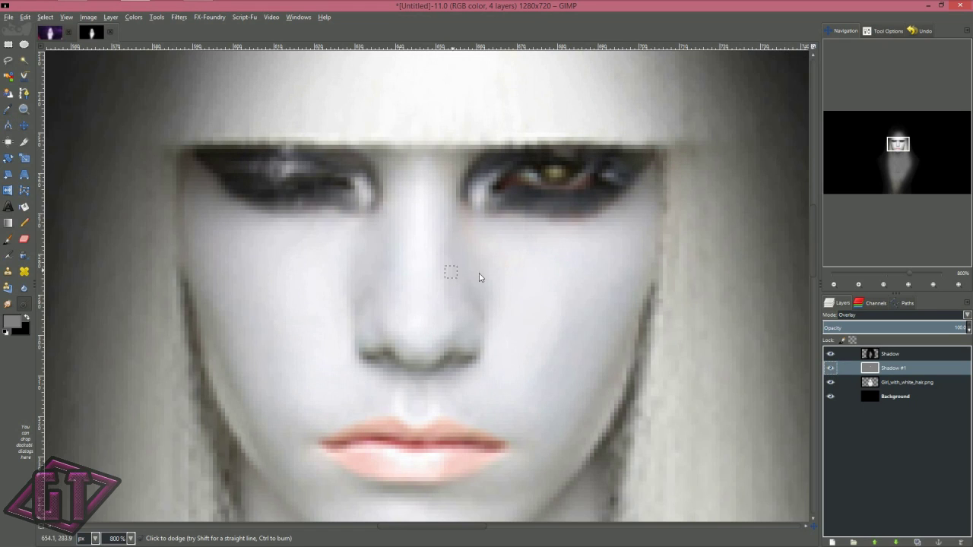
{"action": "scroll", "coordinate": [493, 240], "scroll_direction": "down", "scroll_amount": 3}
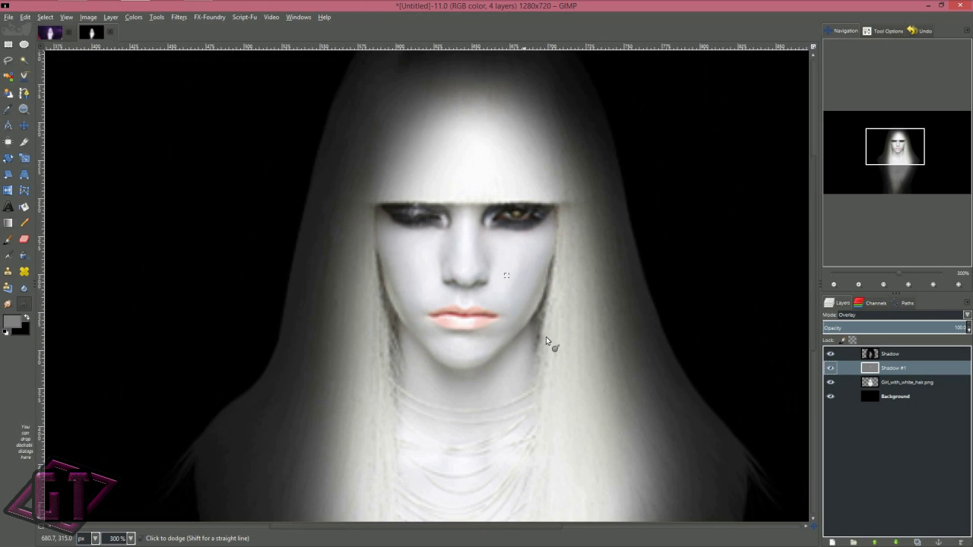
- Enlarge the Dodge/Burn brush to 8.00 and dodge soft highlights on the face
{"action": "key", "text": "]"}
{"action": "key", "text": "]"}
{"action": "key", "text": "]"}
{"action": "key", "text": "]"}
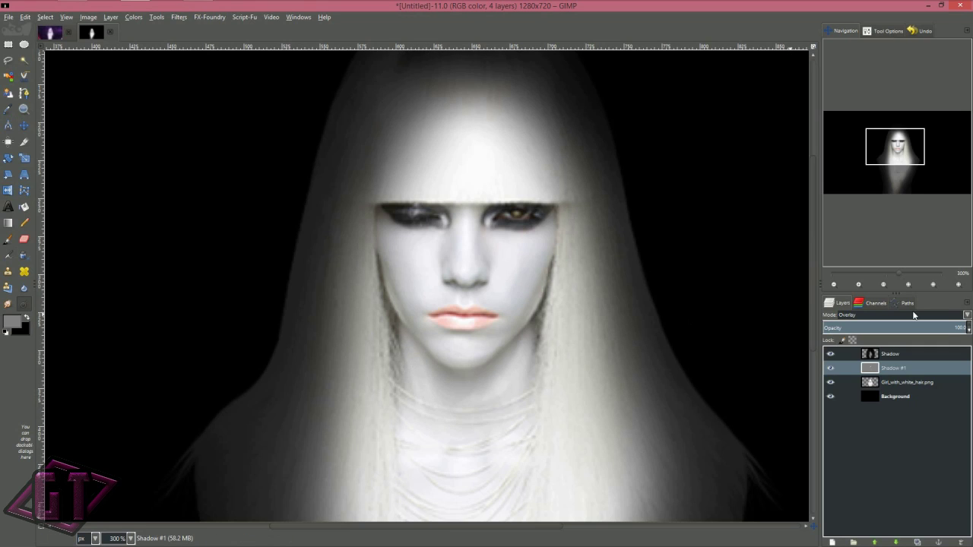
- Compare the close-up of the face with the Shadow #1 layer hidden and shown
{"action": "left_click", "coordinate": [831, 371]}
{"action": "left_click", "coordinate": [831, 371]}
{"action": "left_click", "coordinate": [831, 371]}
{"action": "left_click", "coordinate": [831, 371]}
{"action": "left_click", "coordinate": [832, 373]}
{"action": "left_click", "coordinate": [832, 373]}
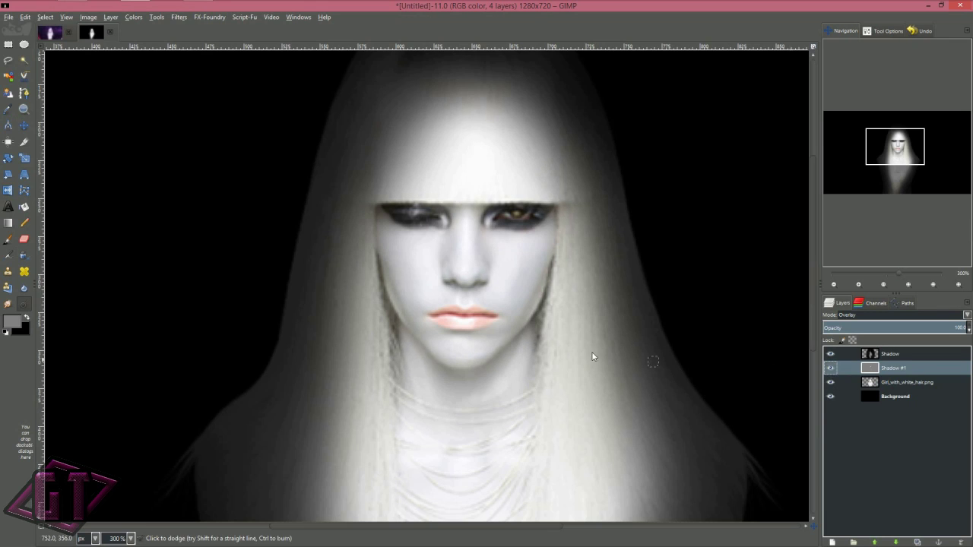
- Check the dodging at several magnifications from the whole figure to the face, comparing with and without the Shadow #1 layer
{"action": "scroll", "coordinate": [590, 352], "scroll_direction": "down", "scroll_amount": 5}
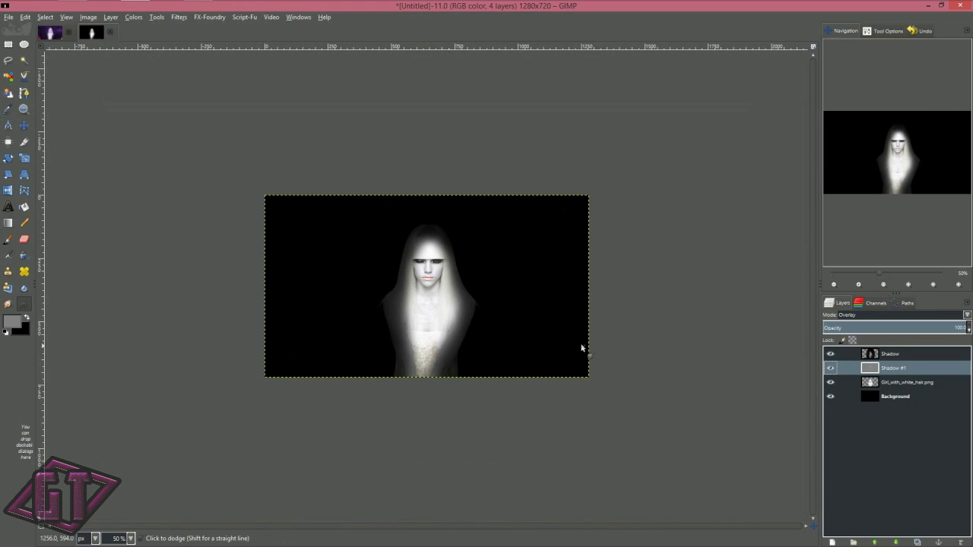
{"action": "scroll", "coordinate": [582, 349], "scroll_direction": "up", "scroll_amount": 4}
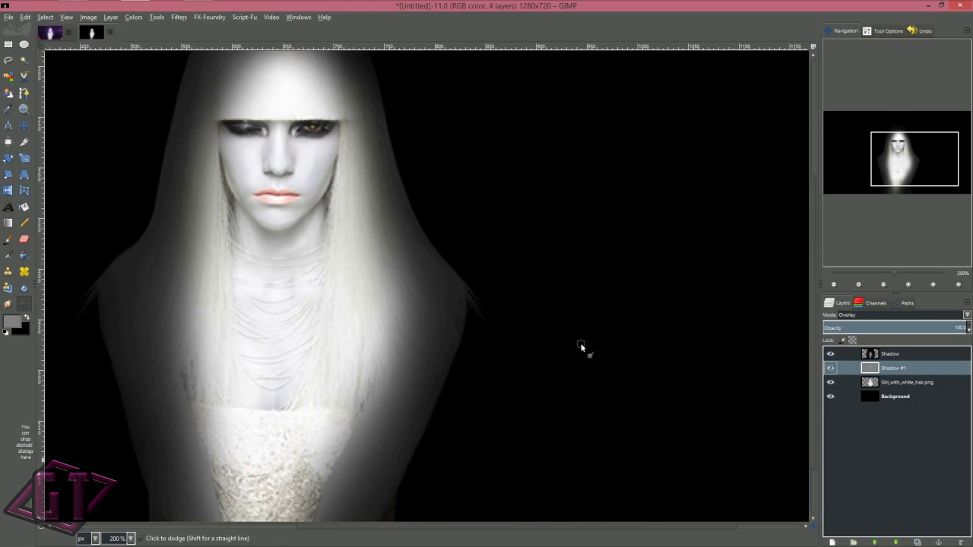
{"action": "scroll", "coordinate": [581, 348], "scroll_direction": "down", "scroll_amount": 2}
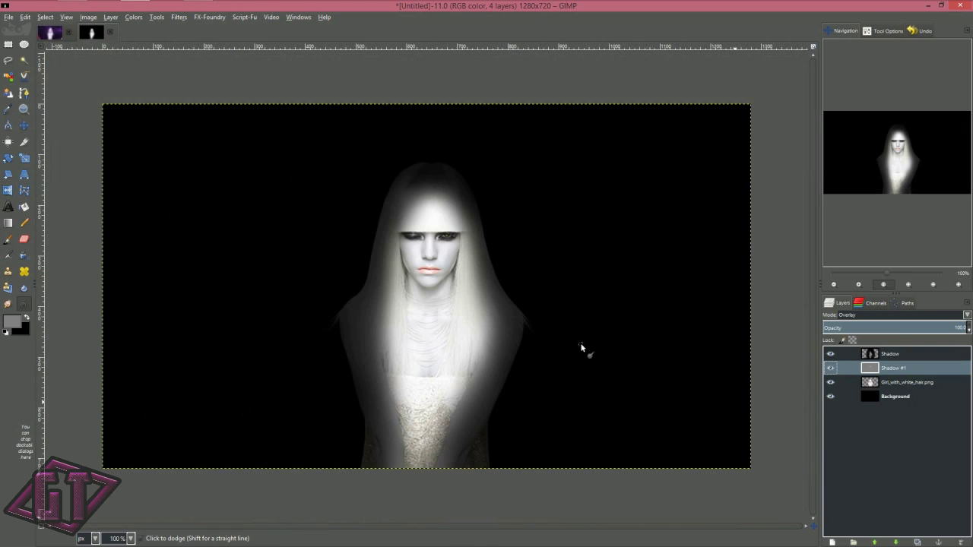
{"action": "left_click", "coordinate": [859, 285]}
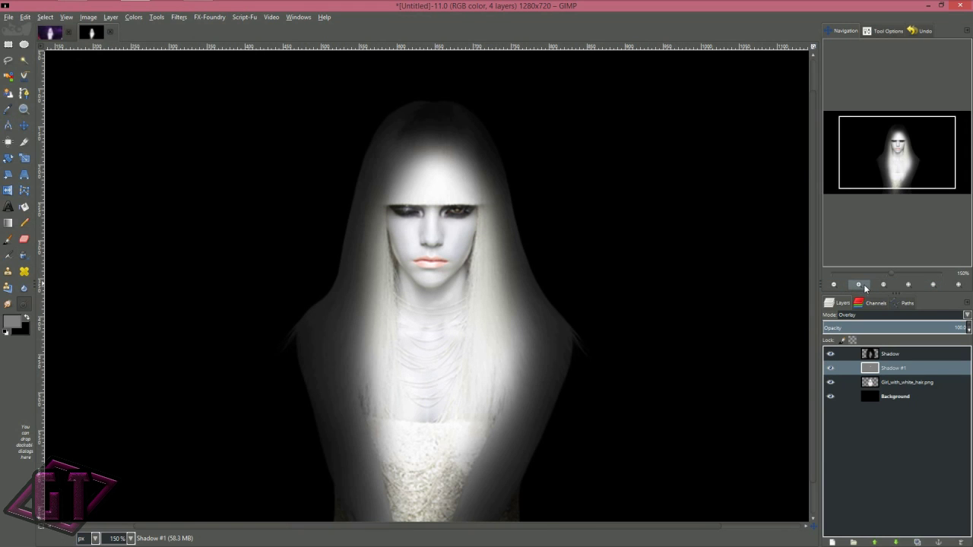
{"action": "left_click", "coordinate": [859, 285]}
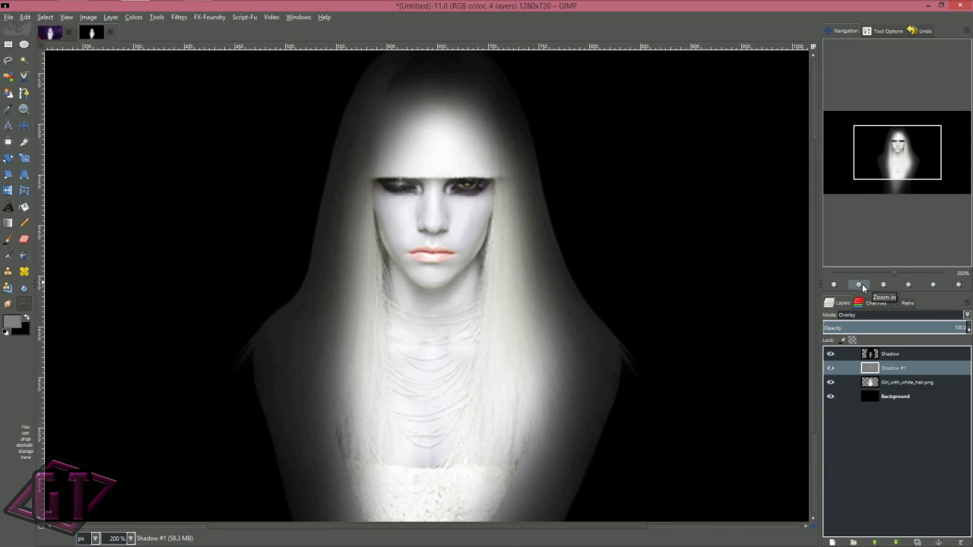
{"action": "left_click", "coordinate": [860, 286]}
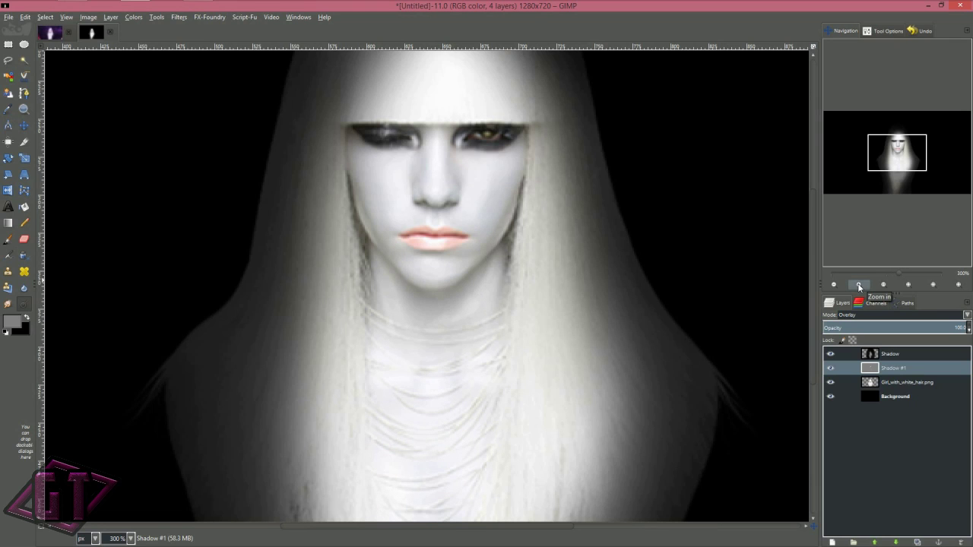
{"action": "left_click", "coordinate": [837, 285]}
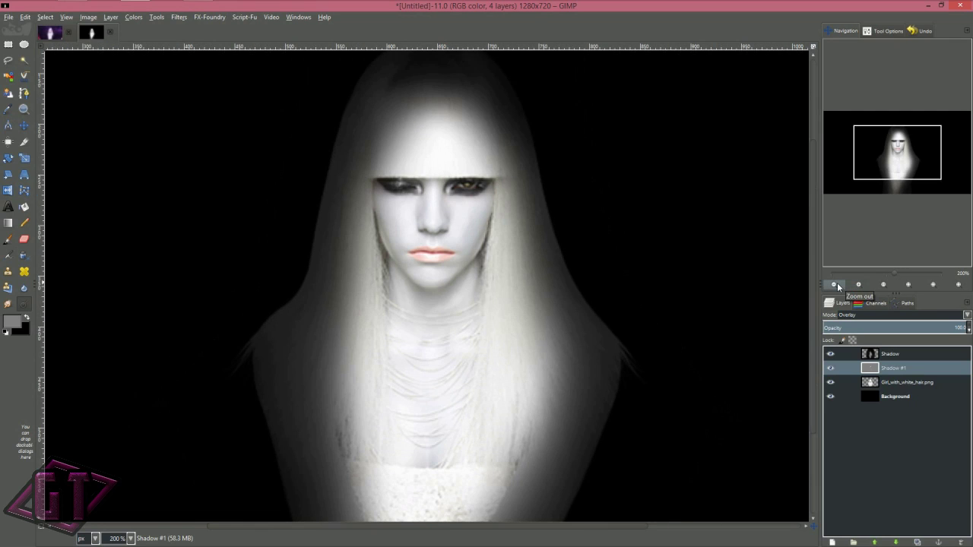
{"action": "left_click", "coordinate": [831, 370]}
{"action": "left_click", "coordinate": [831, 371]}
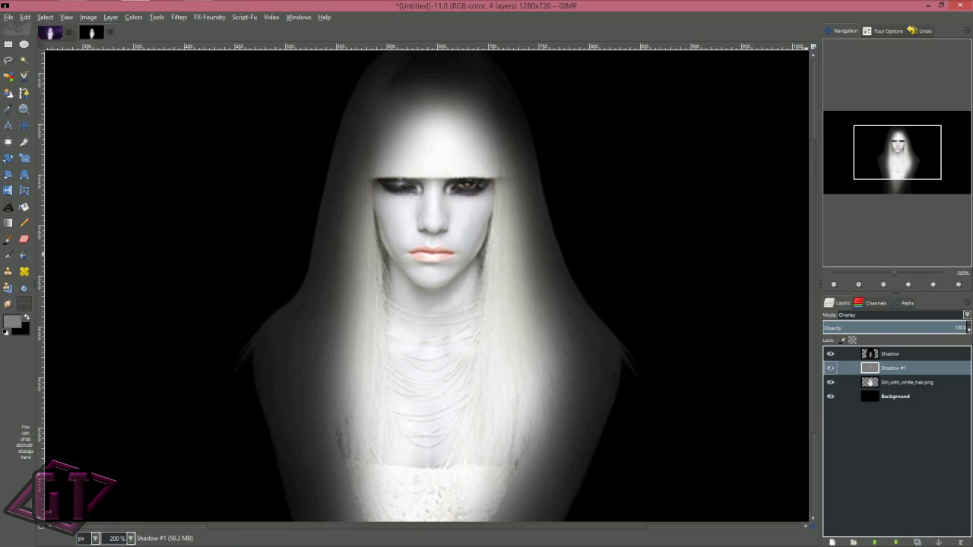
- Set the Dodge/Burn opacity to 7.4 and exposure to 27.9, and softly dodge the face and neck
{"action": "left_click", "coordinate": [890, 33]}
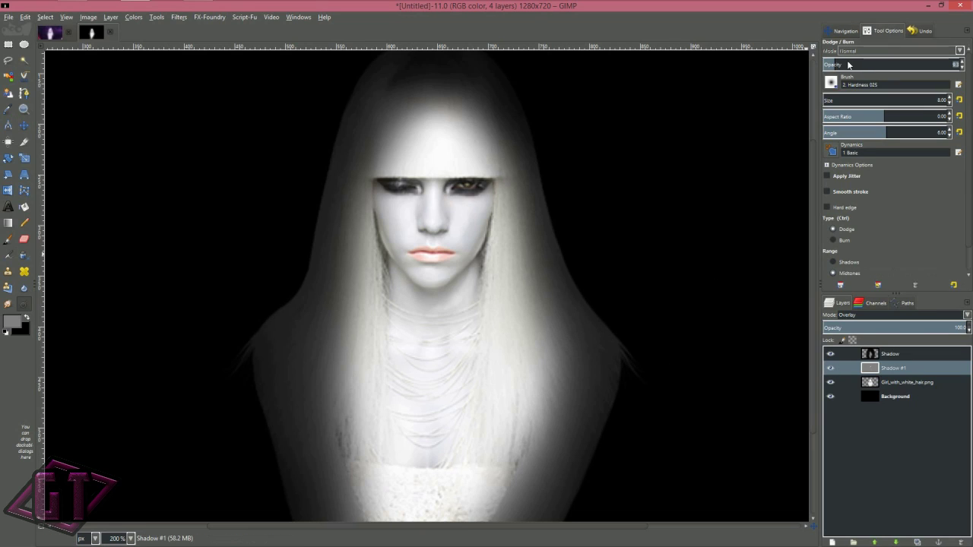
{"action": "left_click_drag", "start_coordinate": [831, 66], "coordinate": [834, 66]}
{"action": "scroll", "coordinate": [967, 199], "scroll_direction": "down", "scroll_amount": 2}
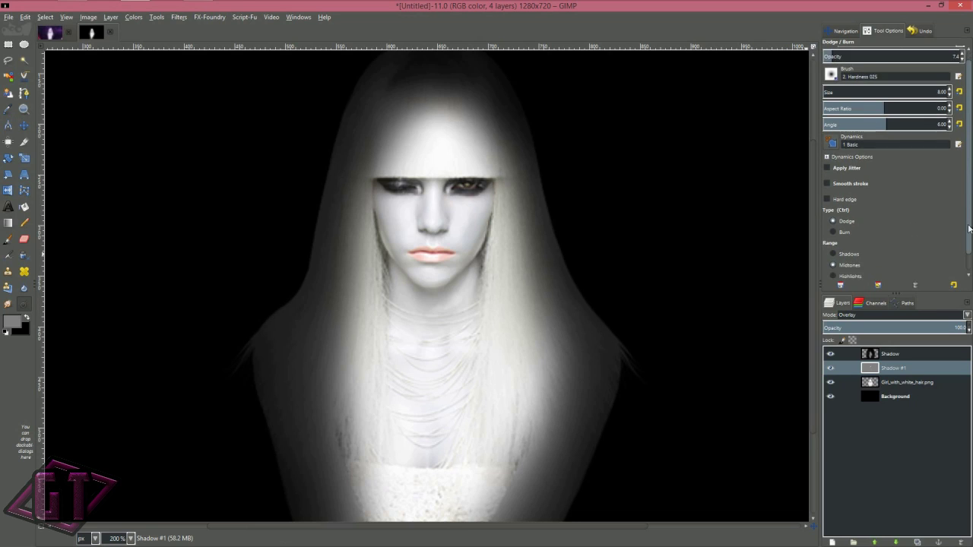
{"action": "left_click", "coordinate": [864, 273]}
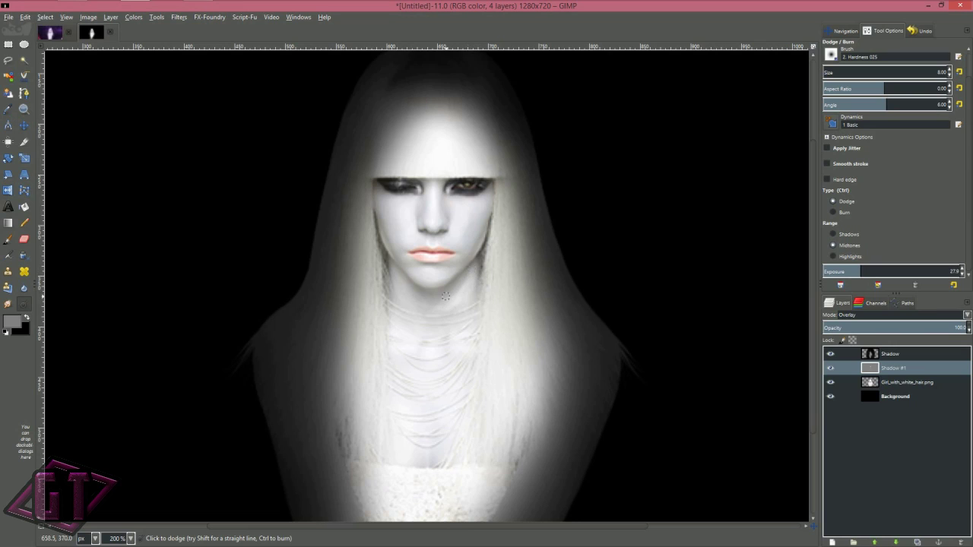
- Compare the face and neck dodging with the Shadow #1 layer hidden and shown
{"action": "left_click", "coordinate": [832, 370]}
{"action": "left_click", "coordinate": [832, 371]}
{"action": "left_click", "coordinate": [831, 370]}
{"action": "left_click", "coordinate": [832, 370]}
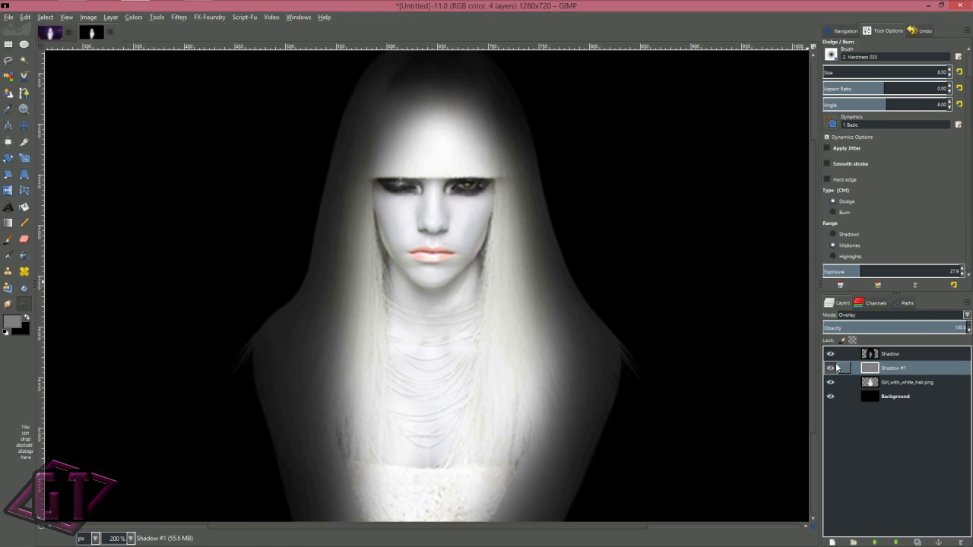
- Enlarge the Dodge/Burn brush to 47.00 and dodge and burn the hair and body on the Shadow #1 layer
{"action": "key", "text": "1"}
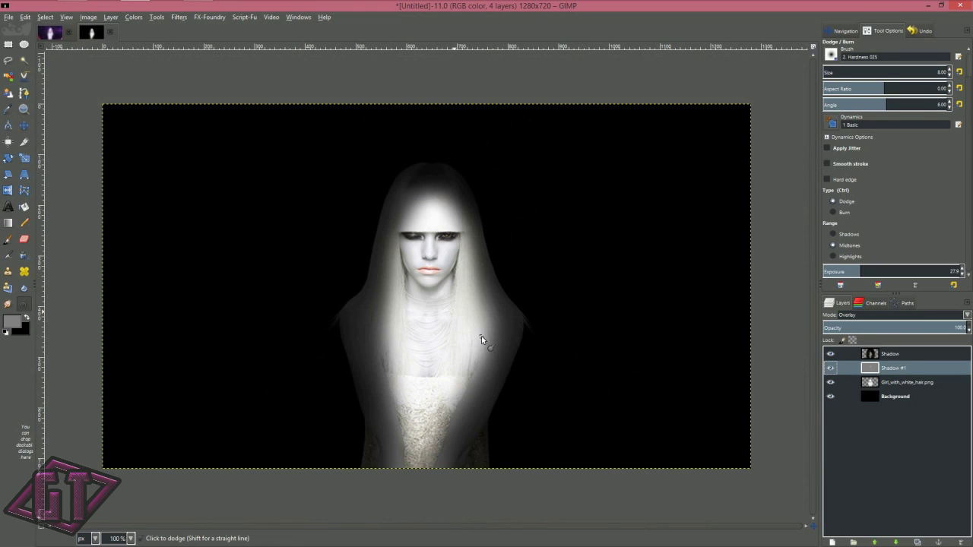
{"action": "key", "text": "bracketright"}
{"action": "key", "text": "bracketright"}
{"action": "key", "text": "bracketright"}
{"action": "key", "text": "bracketright"}
{"action": "key", "text": "bracketright"}
{"action": "key", "text": "bracketright"}
{"action": "key", "text": "bracketright"}
{"action": "key", "text": "bracketright"}
{"action": "key", "text": "bracketright"}
{"action": "key", "text": "bracketright"}
{"action": "key", "text": "bracketright"}
{"action": "key", "text": "bracketright"}
{"action": "key", "text": "bracketright"}
{"action": "key", "text": "bracketright"}
{"action": "key", "text": "bracketright"}
{"action": "key", "text": "bracketright"}
{"action": "key", "text": "bracketright"}
{"action": "key", "text": "bracketright"}
{"action": "key", "text": "bracketright"}
{"action": "key", "text": "bracketright"}
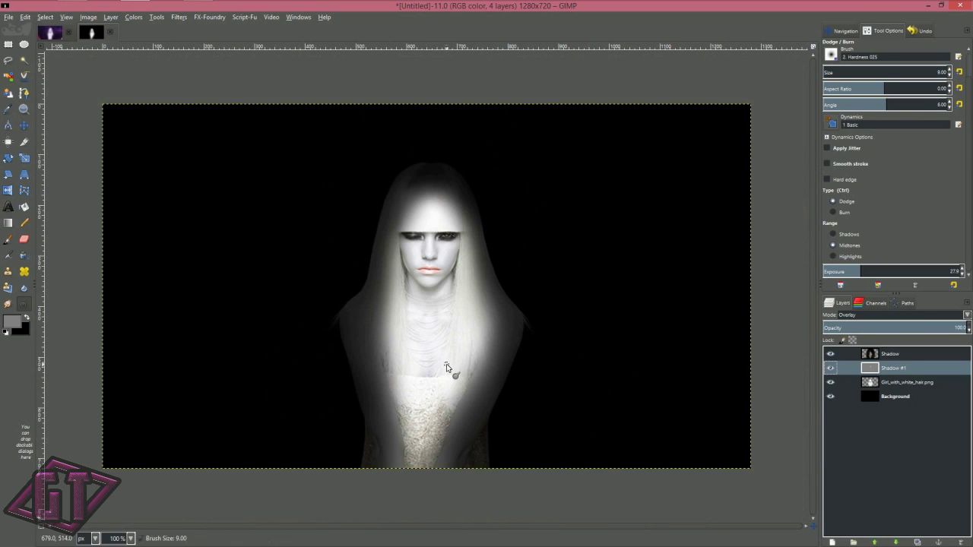
{"action": "key", "text": "bracketright"}
{"action": "key", "text": "bracketright"}
{"action": "key", "text": "bracketright"}
{"action": "key", "text": "bracketright"}
{"action": "key", "text": "bracketright"}
{"action": "key", "text": "bracketright"}
{"action": "key", "text": "bracketright"}
{"action": "key", "text": "bracketright"}
{"action": "key", "text": "bracketright"}
{"action": "key", "text": "bracketright"}
{"action": "key", "text": "bracketright"}
{"action": "key", "text": "bracketright"}
{"action": "key", "text": "bracketright"}
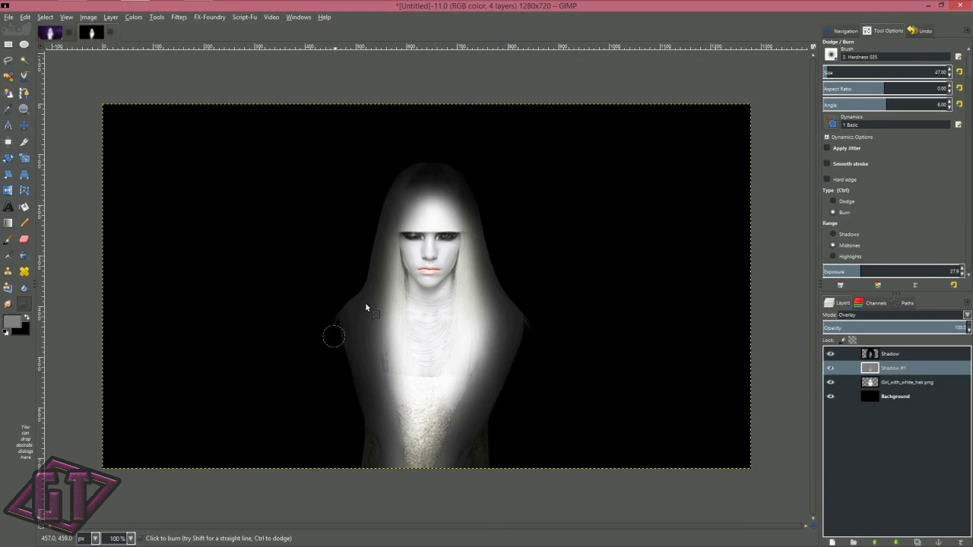
- Set the burn exposure to 19.0 and the brush size to 29.66, and inspect the torso up close
{"action": "left_click", "coordinate": [855, 270]}
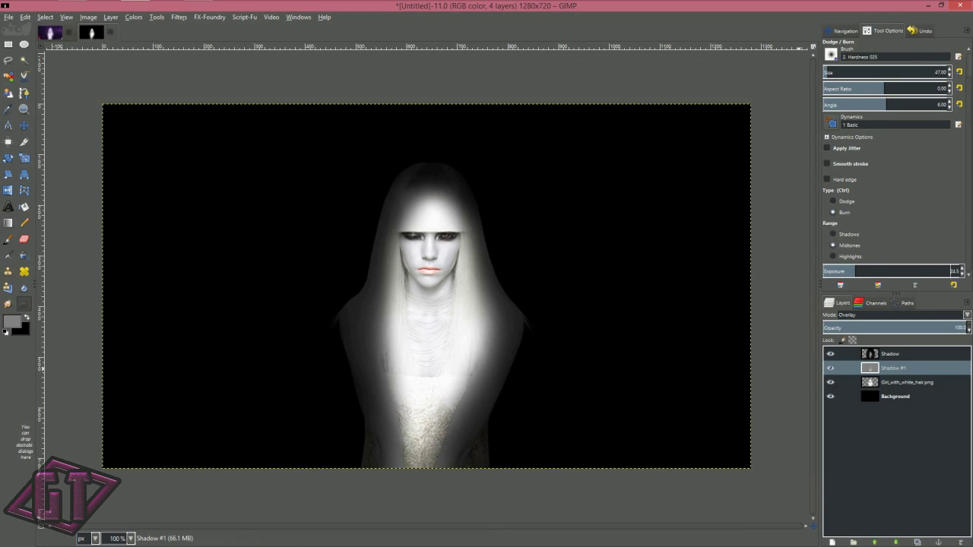
{"action": "left_click_drag", "start_coordinate": [851, 270], "coordinate": [848, 271]}
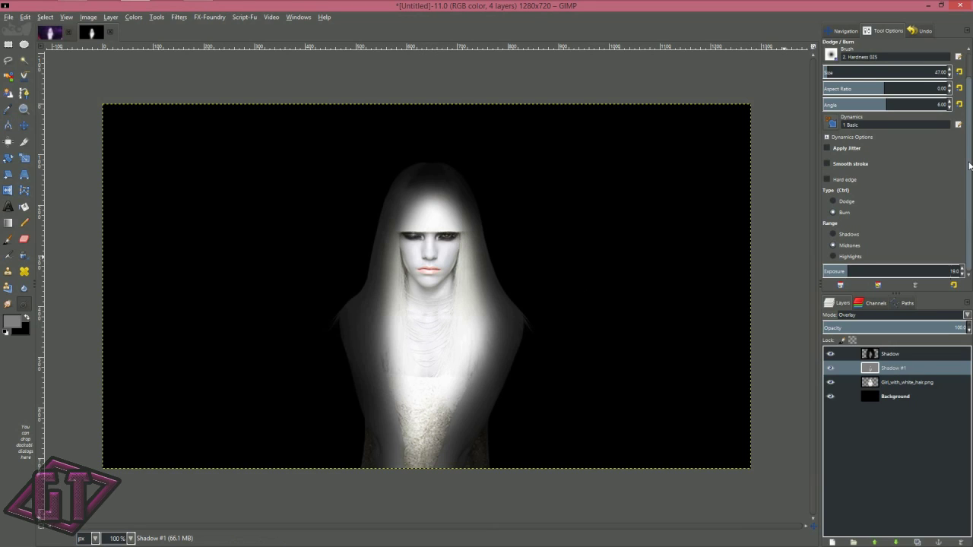
{"action": "scroll", "coordinate": [825, 70], "scroll_direction": "up", "scroll_amount": 2}
{"action": "left_click", "coordinate": [828, 100]}
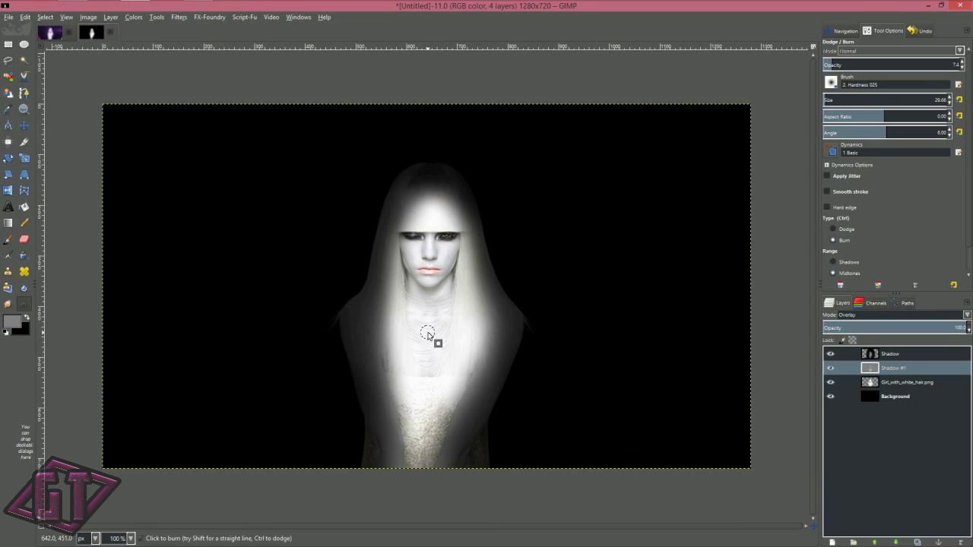
{"action": "scroll", "coordinate": [428, 335], "scroll_direction": "up", "scroll_amount": 2, "text": "ctrl"}
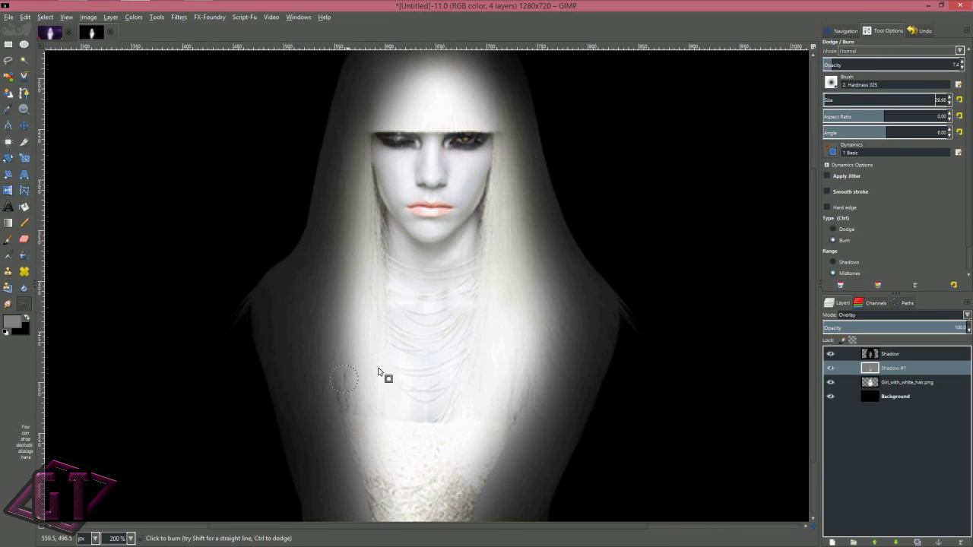
{"action": "scroll", "coordinate": [383, 381], "scroll_direction": "down", "scroll_amount": 3, "text": "ctrl"}
{"action": "scroll", "coordinate": [385, 383], "scroll_direction": "up", "scroll_amount": 1, "text": "ctrl"}
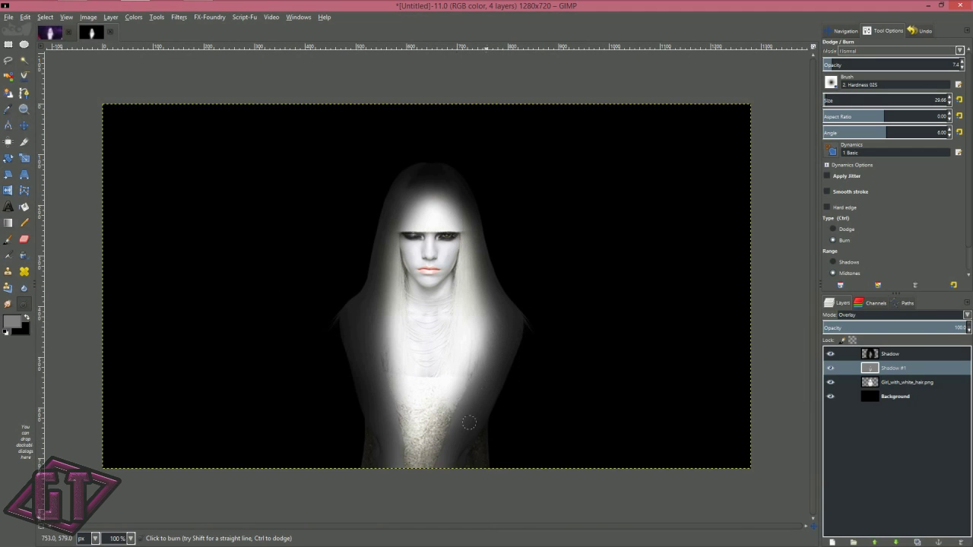
- Compare the hair and body shading with the Shadow #1 layer hidden and shown
{"action": "left_click", "coordinate": [830, 369]}
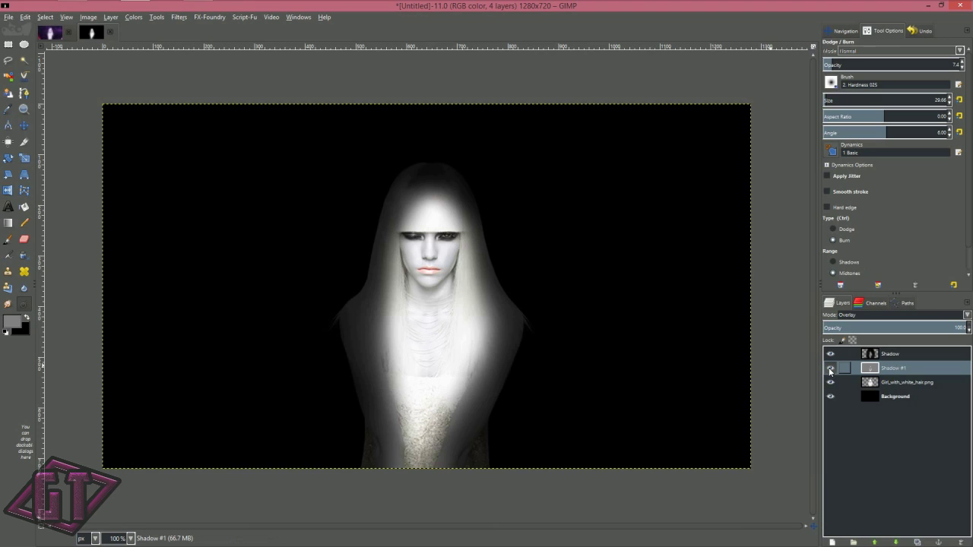
{"action": "left_click", "coordinate": [830, 369]}
{"action": "left_click", "coordinate": [830, 369]}
{"action": "left_click", "coordinate": [830, 369]}
- Set the burn exposure to 25.7 and opacity to 10.4, and burn shading along the figure's body
{"action": "scroll", "coordinate": [931, 249], "scroll_direction": "down", "scroll_amount": 2}
{"action": "left_click", "coordinate": [954, 272]}
{"action": "left_click_drag", "start_coordinate": [855, 275], "coordinate": [856, 275]}
{"action": "left_click", "coordinate": [953, 271]}
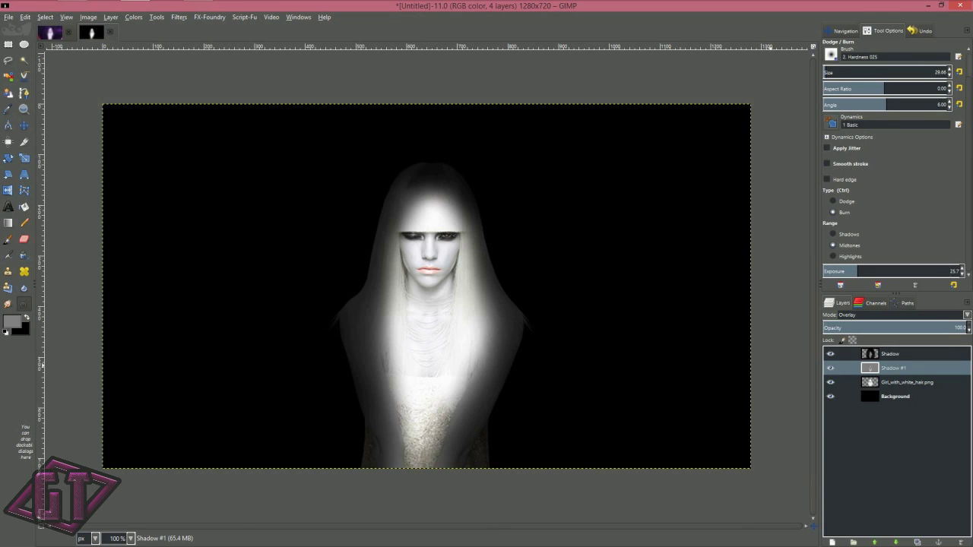
{"action": "scroll", "coordinate": [832, 69], "scroll_direction": "up", "scroll_amount": 2}
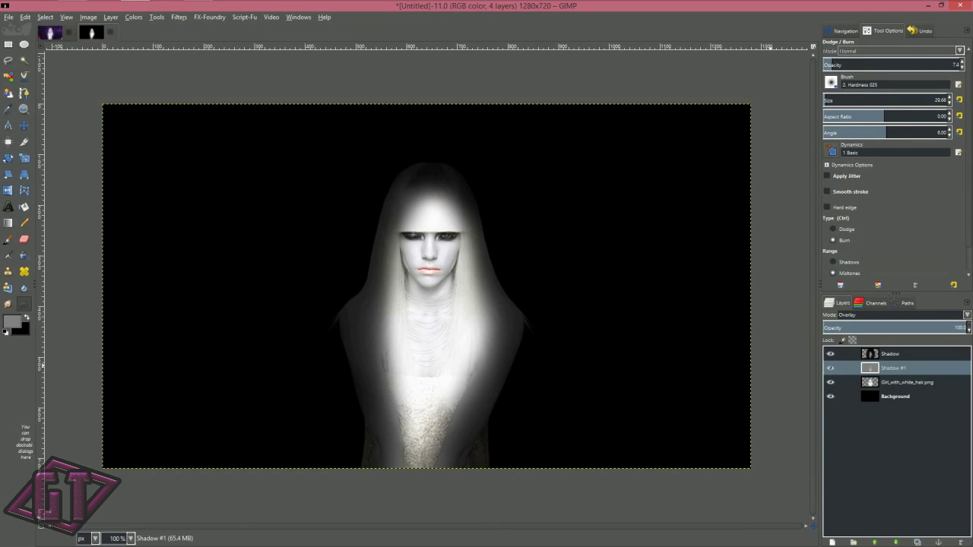
{"action": "left_click_drag", "start_coordinate": [834, 65], "coordinate": [837, 65]}
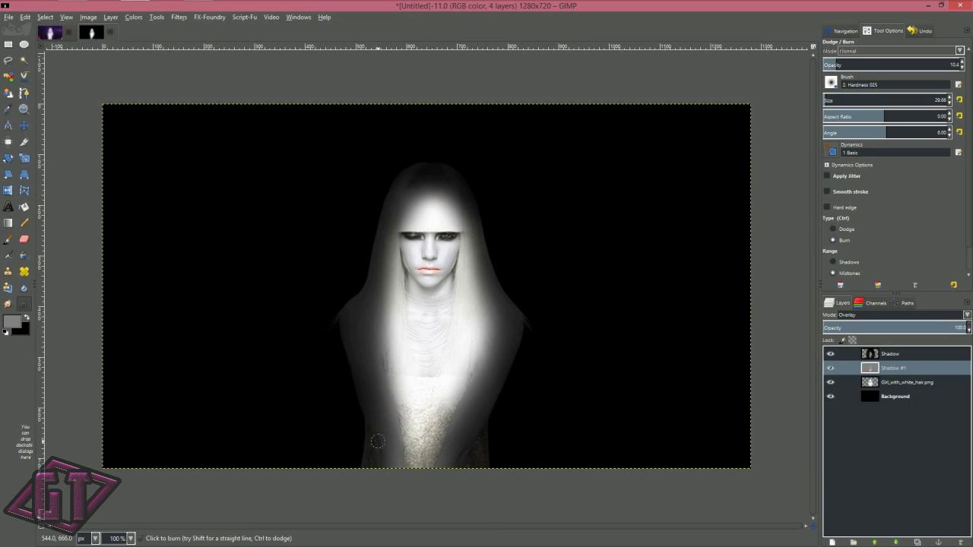
- Compare the burned shading across the whole figure by repeatedly hiding and showing the Shadow #1 layer
{"action": "left_click", "coordinate": [830, 368]}
{"action": "left_click", "coordinate": [830, 368]}
{"action": "left_click", "coordinate": [830, 368]}
{"action": "left_click", "coordinate": [830, 368]}
{"action": "left_click", "coordinate": [830, 368]}
{"action": "left_click", "coordinate": [830, 368]}
{"action": "left_click", "coordinate": [830, 368]}
{"action": "left_click", "coordinate": [831, 368]}
{"action": "left_click", "coordinate": [830, 368]}
{"action": "left_click", "coordinate": [830, 368]}
{"action": "left_click", "coordinate": [830, 368]}
{"action": "left_click", "coordinate": [831, 368]}
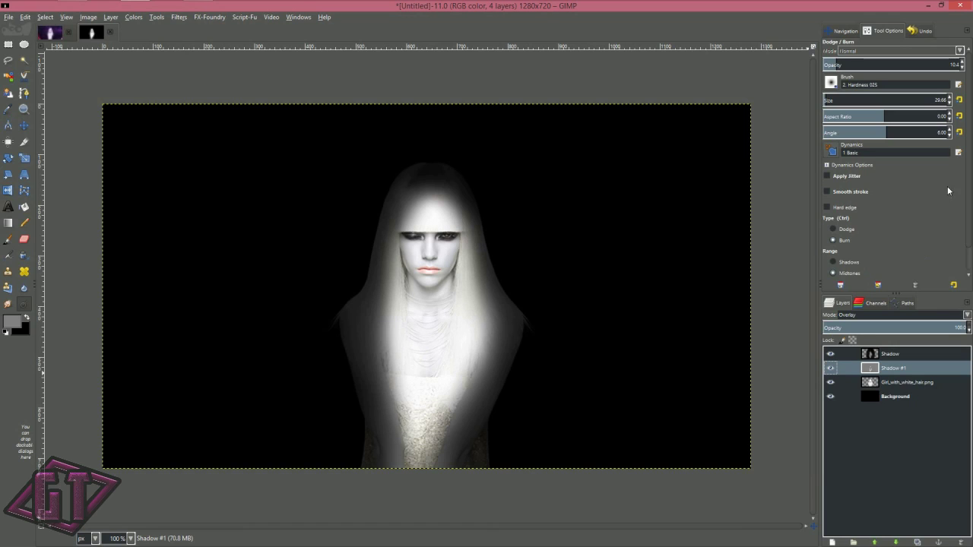
- Set the burn exposure to 42.4 and opacity to 14.9, and deepen the shadows on the figure
{"action": "scroll", "coordinate": [876, 266], "scroll_direction": "down", "scroll_amount": 2}
{"action": "left_click_drag", "start_coordinate": [857, 275], "coordinate": [880, 275]}
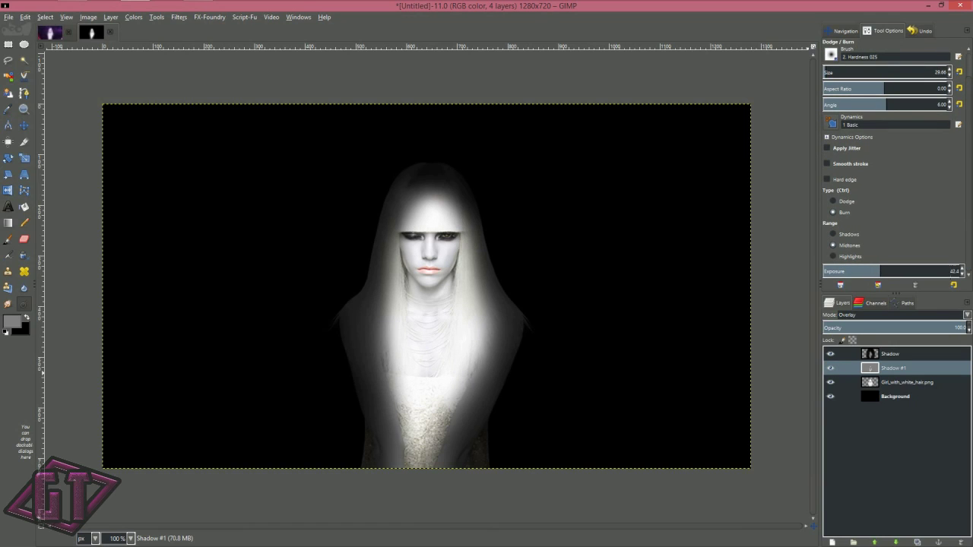
{"action": "scroll", "coordinate": [970, 147], "scroll_direction": "up", "scroll_amount": 1}
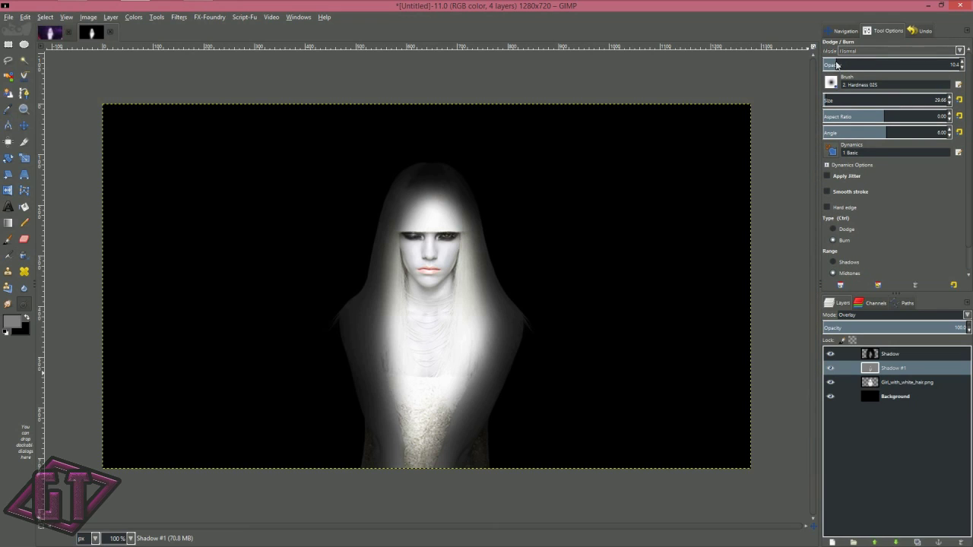
{"action": "left_click", "coordinate": [839, 64]}
{"action": "left_click", "coordinate": [842, 64]}
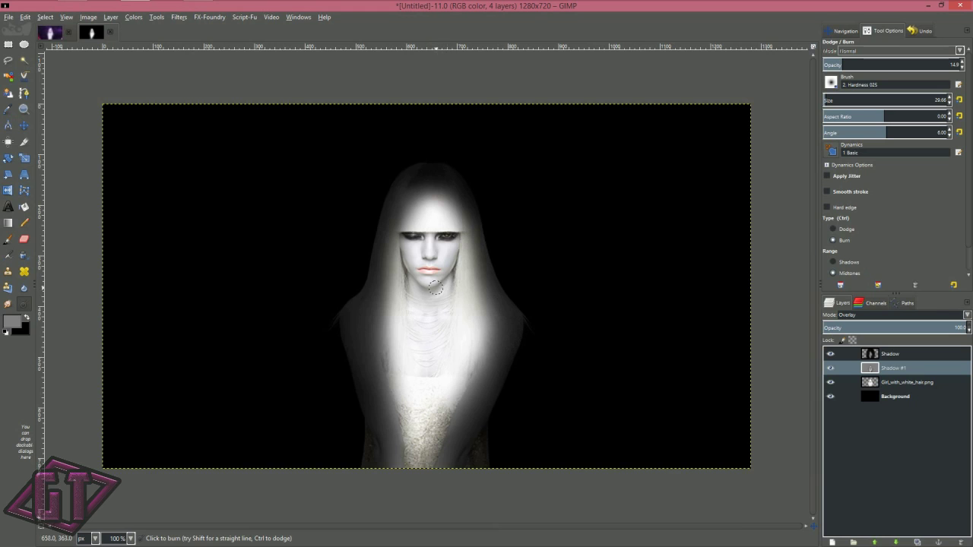
- Shrink the burn brush to 7.66 and burn fine shadows along the jawline and neck
{"action": "scroll", "coordinate": [436, 292], "scroll_direction": "up", "scroll_amount": 2}
{"action": "scroll", "coordinate": [436, 291], "scroll_direction": "up", "scroll_amount": 2}
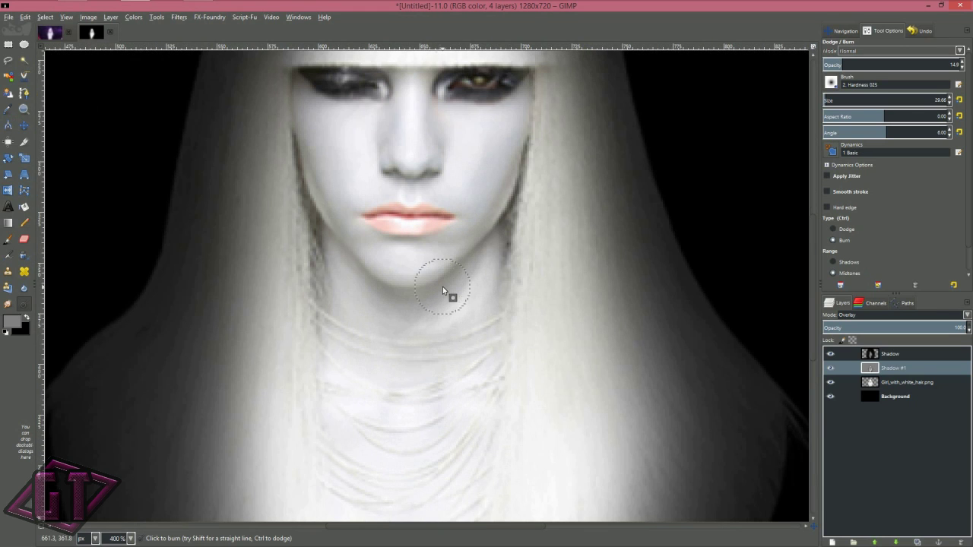
{"action": "key", "text": "bracketleft"}
{"action": "key", "text": "bracketleft"}
{"action": "key", "text": "bracketleft"}
{"action": "key", "text": "bracketleft"}
{"action": "key", "text": "bracketleft"}
{"action": "key", "text": "bracketleft"}
{"action": "key", "text": "bracketleft"}
{"action": "key", "text": "bracketleft"}
{"action": "key", "text": "bracketleft"}
{"action": "key", "text": "bracketleft"}
{"action": "key", "text": "bracketleft"}
{"action": "key", "text": "bracketleft"}
{"action": "key", "text": "bracketleft"}
{"action": "key", "text": "bracketleft"}
{"action": "key", "text": "bracketleft"}
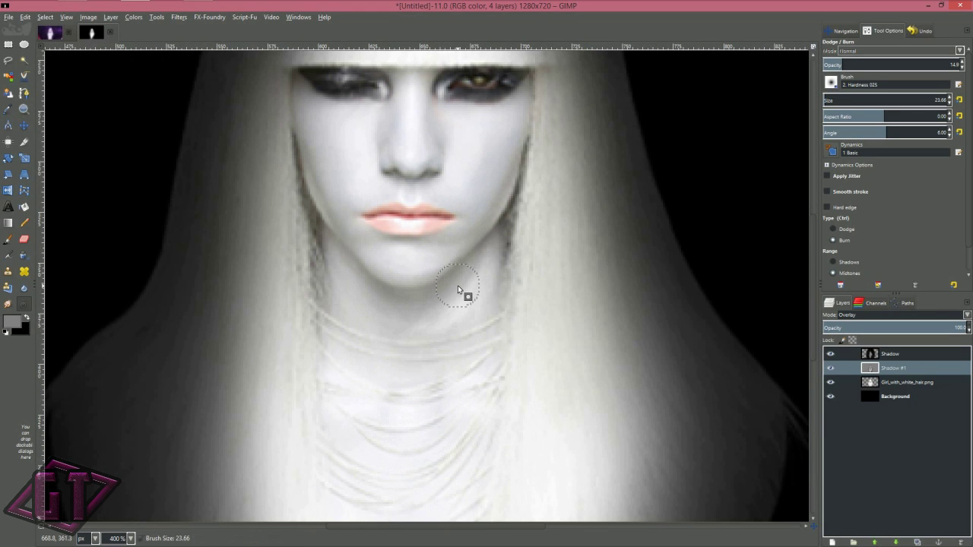
{"action": "key", "text": "bracketleft"}
{"action": "key", "text": "bracketleft"}
{"action": "key", "text": "bracketleft"}
{"action": "key", "text": "bracketleft"}
{"action": "key", "text": "bracketleft"}
{"action": "key", "text": "bracketleft"}
{"action": "key", "text": "bracketleft"}
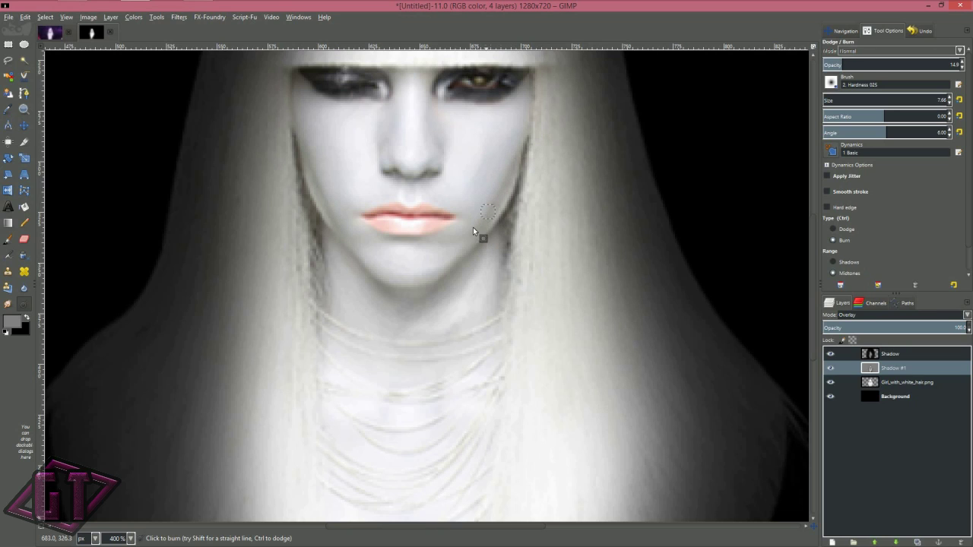
- Compare the jawline shadows with the Shadow #1 layer hidden and shown, and review the whole figure
{"action": "left_click", "coordinate": [830, 371]}
{"action": "left_click", "coordinate": [829, 371]}
{"action": "left_click", "coordinate": [830, 371]}
{"action": "left_click", "coordinate": [830, 371]}
{"action": "scroll", "coordinate": [510, 275], "scroll_direction": "down", "scroll_amount": 3}
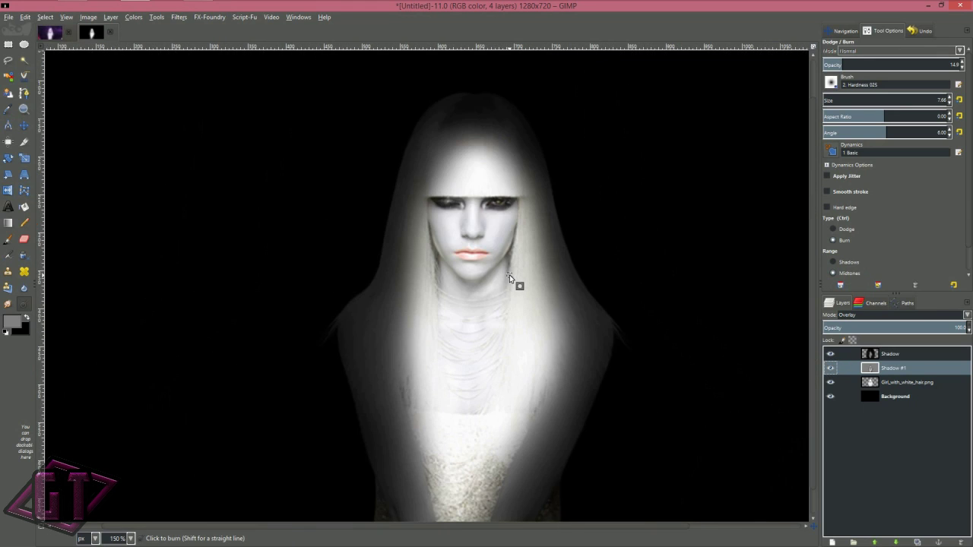
{"action": "scroll", "coordinate": [508, 274], "scroll_direction": "down", "scroll_amount": 2}
{"action": "scroll", "coordinate": [607, 238], "scroll_direction": "up", "scroll_amount": 2}
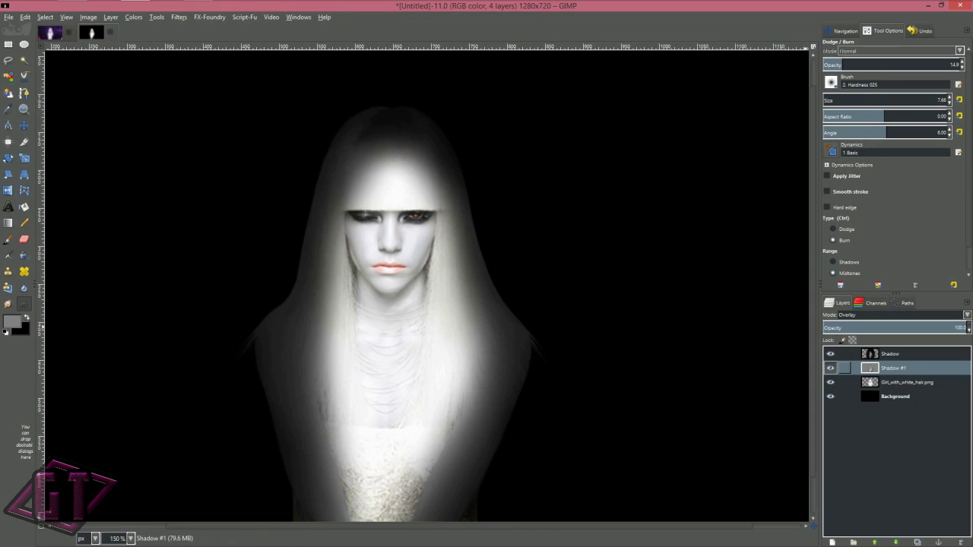
- Compare the burned shading on the face, neck and hair with the Shadow #1 layer hidden and shown
{"action": "left_click", "coordinate": [831, 369]}
{"action": "left_click", "coordinate": [832, 370]}
{"action": "left_click", "coordinate": [832, 370]}
{"action": "left_click", "coordinate": [832, 371]}
{"action": "left_click", "coordinate": [833, 371]}
{"action": "left_click", "coordinate": [832, 370]}
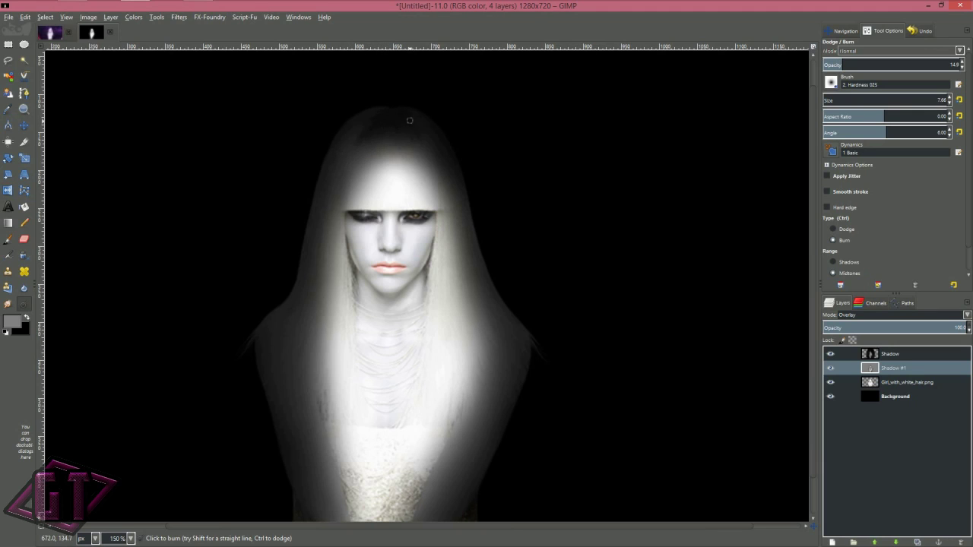
{"action": "left_click", "coordinate": [831, 369]}
{"action": "left_click", "coordinate": [832, 369]}
{"action": "left_click", "coordinate": [832, 369]}
{"action": "left_click", "coordinate": [831, 369]}
{"action": "left_click", "coordinate": [832, 369]}
{"action": "left_click", "coordinate": [832, 369]}
{"action": "left_click", "coordinate": [832, 369]}
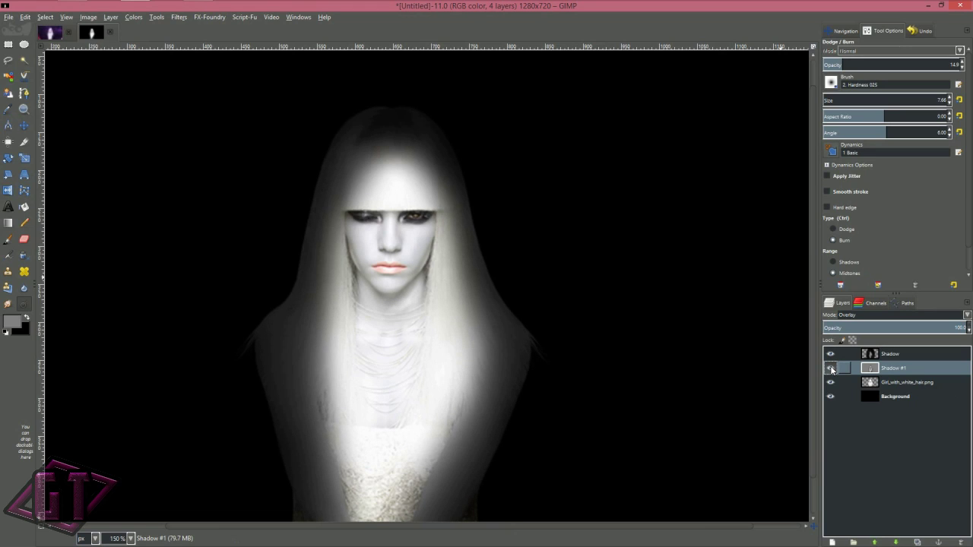
- Enlarge the burn brush to 40.66 and burn along the edge of the girl's shoulder on the image's right side
{"action": "key", "text": "bracketright"}
{"action": "key", "text": "bracketright"}
{"action": "key", "text": "bracketright"}
{"action": "key", "text": "bracketright"}
{"action": "key", "text": "bracketright"}
{"action": "key", "text": "bracketright"}
{"action": "key", "text": "bracketright"}
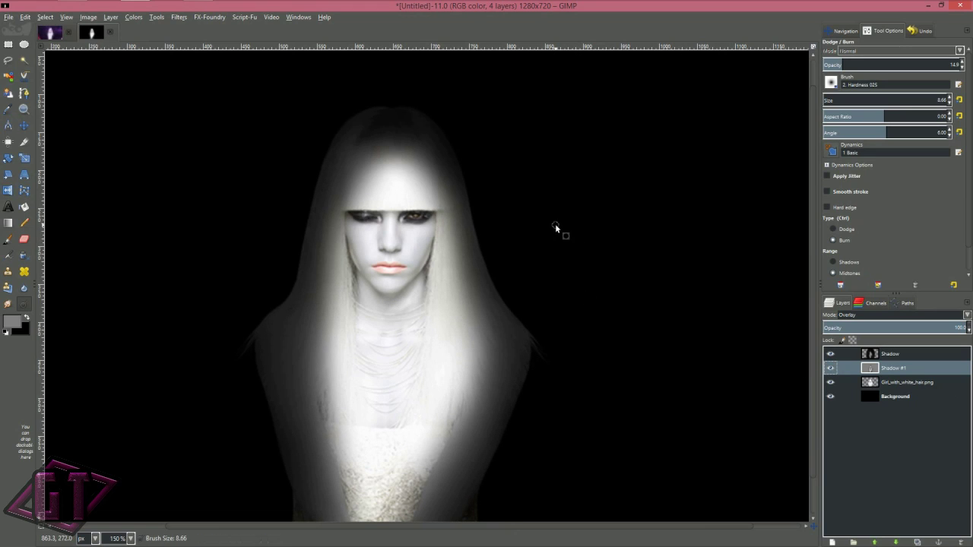
{"action": "key", "text": "bracketright"}
{"action": "key", "text": "bracketright"}
{"action": "key", "text": "bracketright"}
{"action": "key", "text": "bracketright"}
{"action": "key", "text": "bracketright"}
{"action": "key", "text": "bracketright"}
{"action": "key", "text": "bracketright"}
{"action": "key", "text": "bracketright"}
{"action": "key", "text": "bracketright"}
{"action": "key", "text": "bracketright"}
{"action": "key", "text": "bracketright"}
{"action": "key", "text": "bracketright"}
{"action": "key", "text": "bracketright"}
{"action": "key", "text": "bracketright"}
{"action": "key", "text": "bracketright"}
{"action": "key", "text": "bracketright"}
{"action": "key", "text": "bracketright"}
{"action": "key", "text": "bracketright"}
{"action": "key", "text": "bracketright"}
{"action": "key", "text": "bracketright"}
{"action": "mouse_move", "coordinate": [503, 311]}
{"action": "left_mouse_down"}
{"action": "mouse_move", "coordinate": [506, 292]}
{"action": "mouse_move", "coordinate": [490, 264]}
{"action": "mouse_move", "coordinate": [539, 340]}
{"action": "left_mouse_up"}
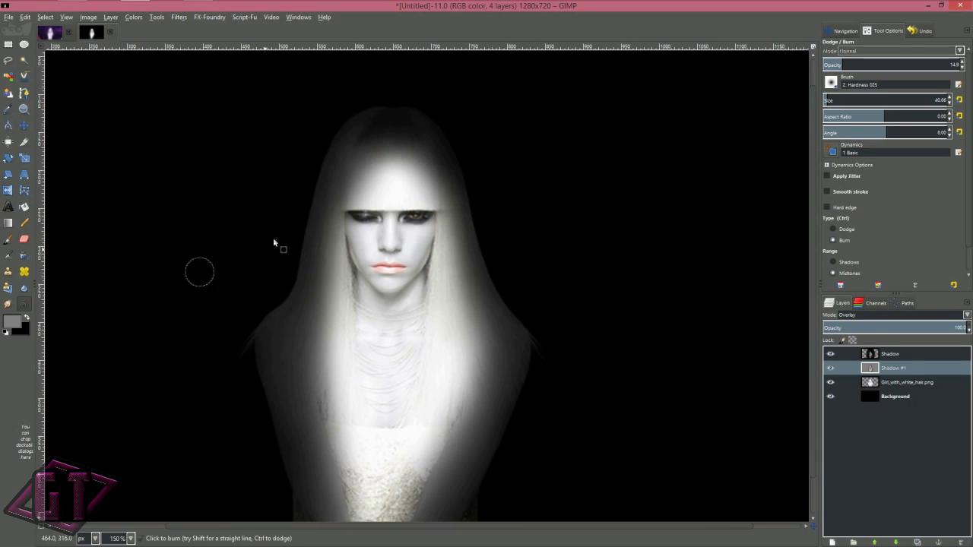
- Check the figure with the Shadow layer hidden and shown, and compare the Shadow #1 shading down to the dress
{"action": "left_click", "coordinate": [832, 354]}
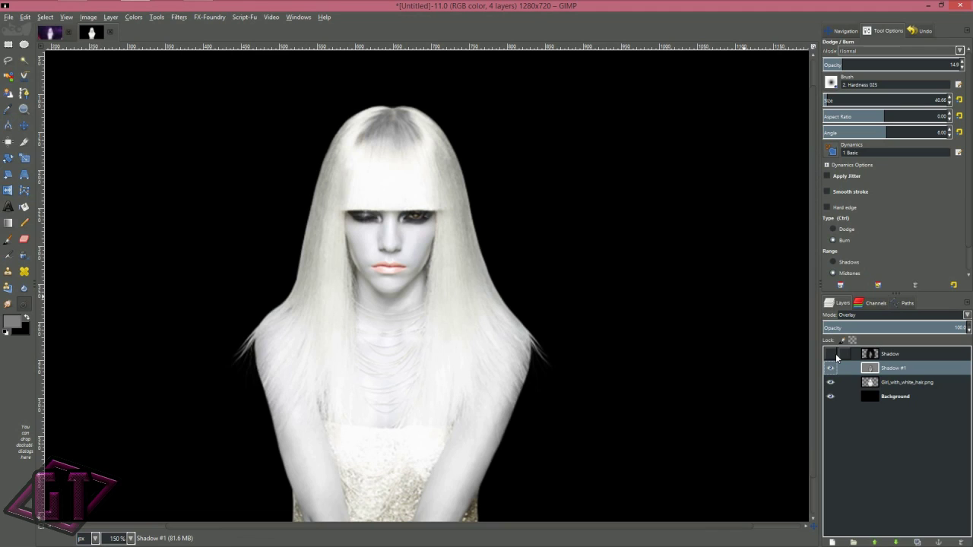
{"action": "left_click", "coordinate": [831, 355]}
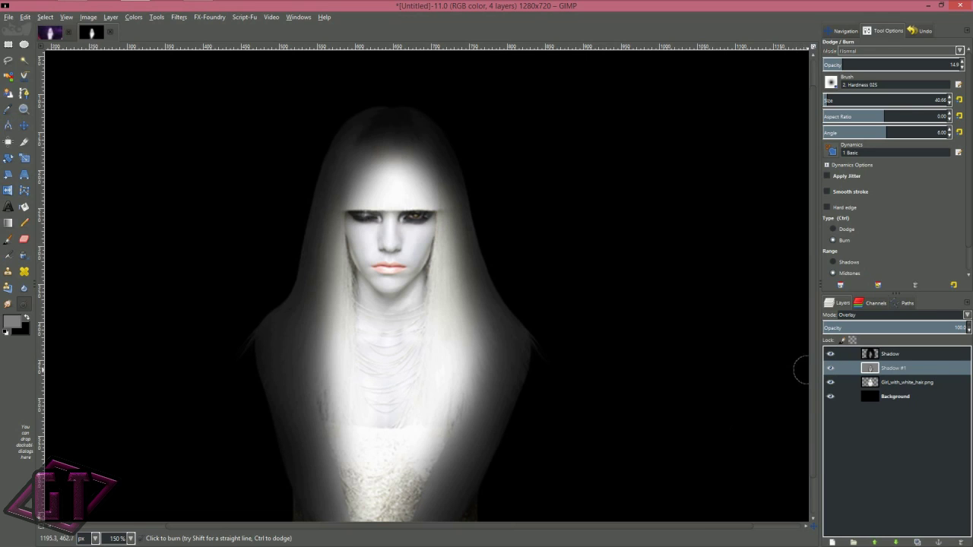
{"action": "left_click_drag", "start_coordinate": [814, 387], "coordinate": [828, 503]}
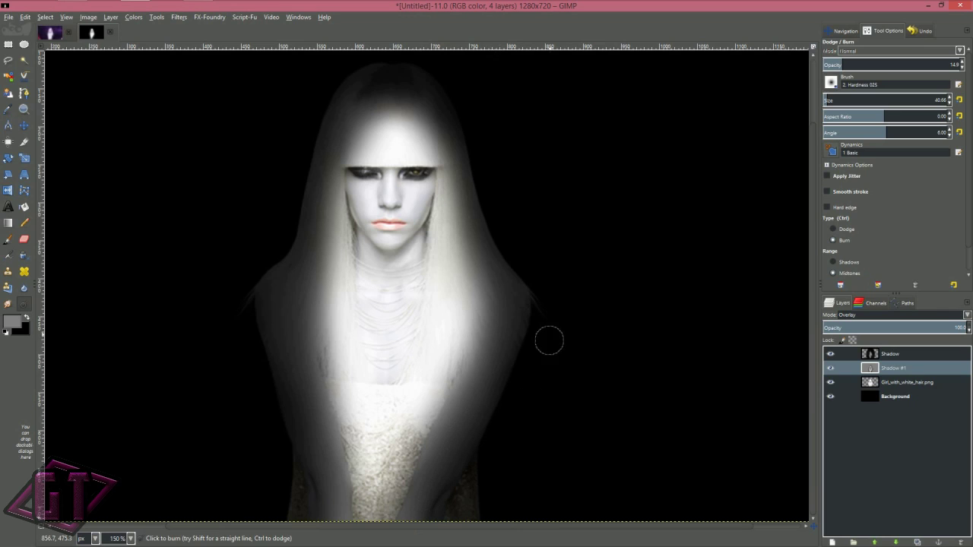
{"action": "left_click", "coordinate": [830, 369]}
{"action": "left_click", "coordinate": [830, 368]}
{"action": "left_click", "coordinate": [831, 368]}
{"action": "left_click", "coordinate": [830, 368]}
{"action": "left_click", "coordinate": [830, 369]}
{"action": "left_click", "coordinate": [830, 368]}
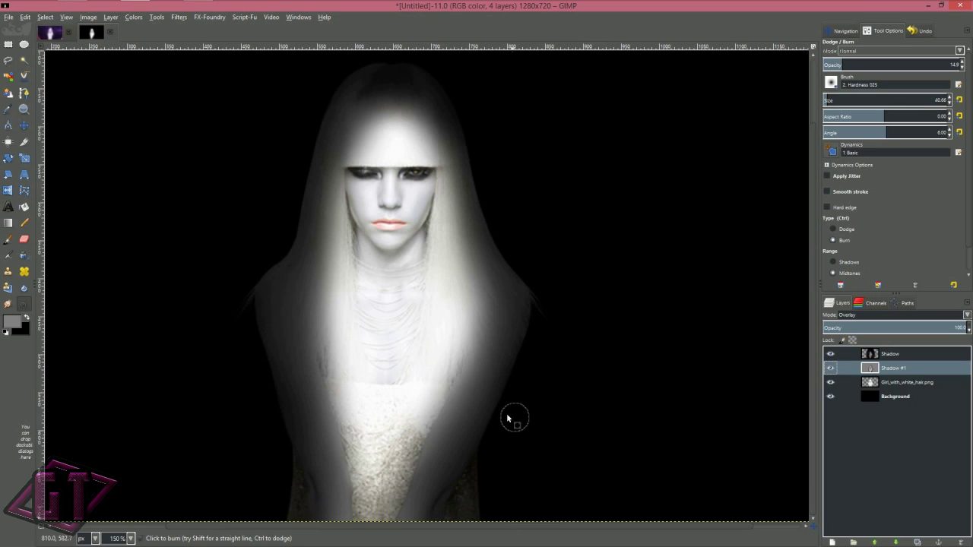
- Shrink the burn brush to 9.66 and burn along the edge of the girl's shoulder on the image's left side
{"action": "key", "text": "bracketleft"}
{"action": "key", "text": "bracketleft"}
{"action": "key", "text": "bracketleft"}
{"action": "key", "text": "bracketleft"}
{"action": "key", "text": "bracketleft"}
{"action": "key", "text": "bracketleft"}
{"action": "key", "text": "bracketleft"}
{"action": "key", "text": "bracketleft"}
{"action": "key", "text": "bracketleft"}
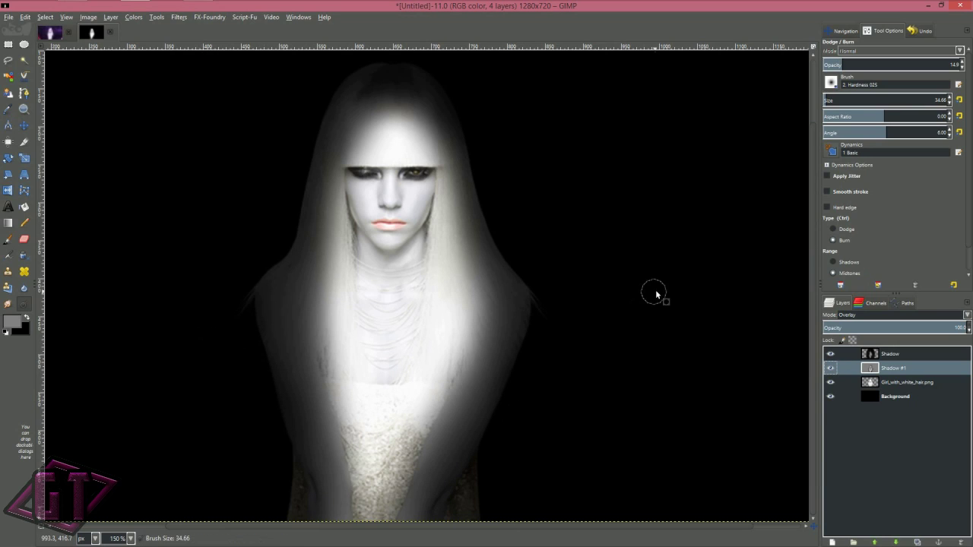
{"action": "key", "text": "bracketleft"}
{"action": "key", "text": "bracketleft"}
{"action": "key", "text": "bracketleft"}
{"action": "key", "text": "bracketleft"}
{"action": "key", "text": "bracketleft"}
{"action": "key", "text": "bracketleft"}
{"action": "key", "text": "bracketleft"}
{"action": "key", "text": "bracketleft"}
{"action": "key", "text": "bracketleft"}
{"action": "key", "text": "bracketleft"}
{"action": "key", "text": "bracketleft"}
{"action": "key", "text": "bracketleft"}
{"action": "key", "text": "bracketleft"}
{"action": "key", "text": "bracketleft"}
{"action": "key", "text": "bracketleft"}
{"action": "key", "text": "bracketleft"}
{"action": "key", "text": "bracketleft"}
{"action": "key", "text": "bracketleft"}
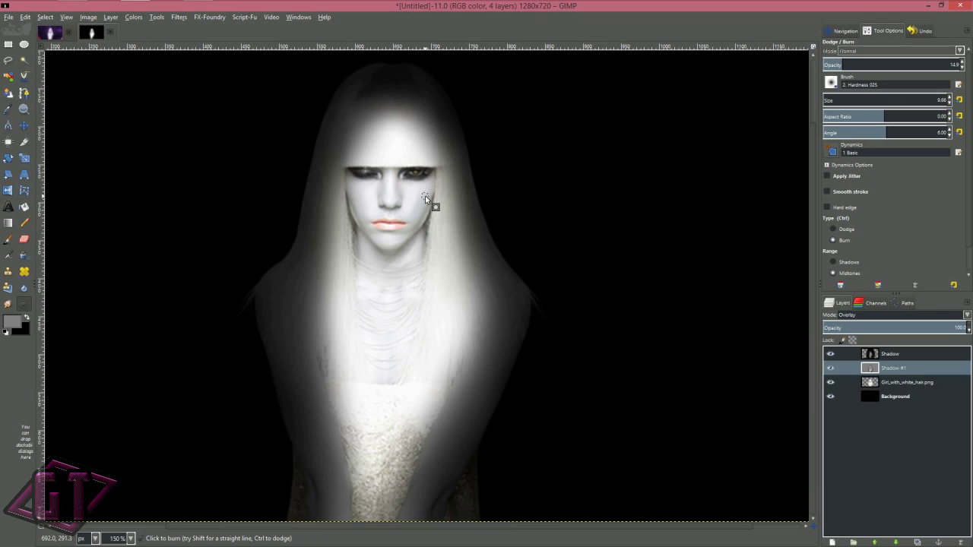
{"action": "scroll", "coordinate": [425, 195], "scroll_direction": "up", "scroll_amount": 3}
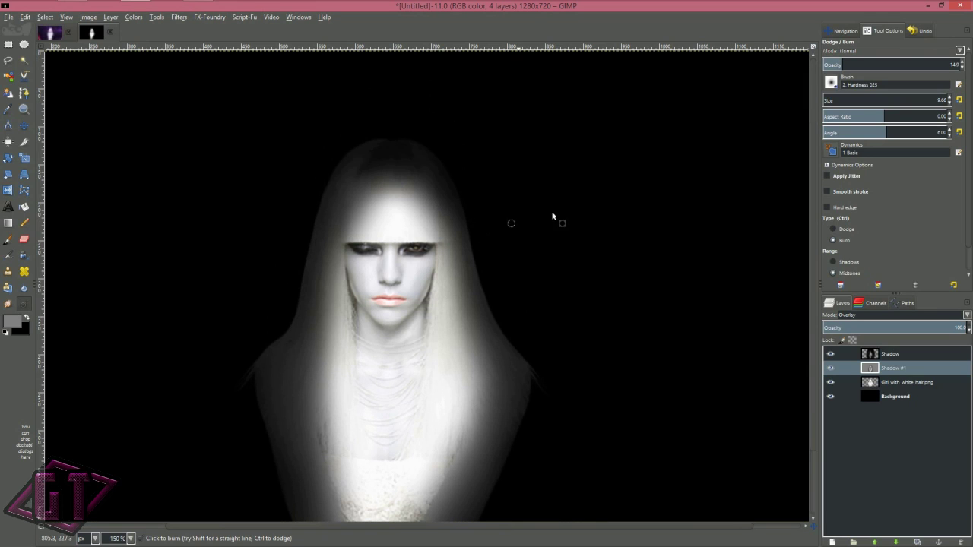
{"action": "left_click_drag", "start_coordinate": [558, 238], "coordinate": [553, 82]}
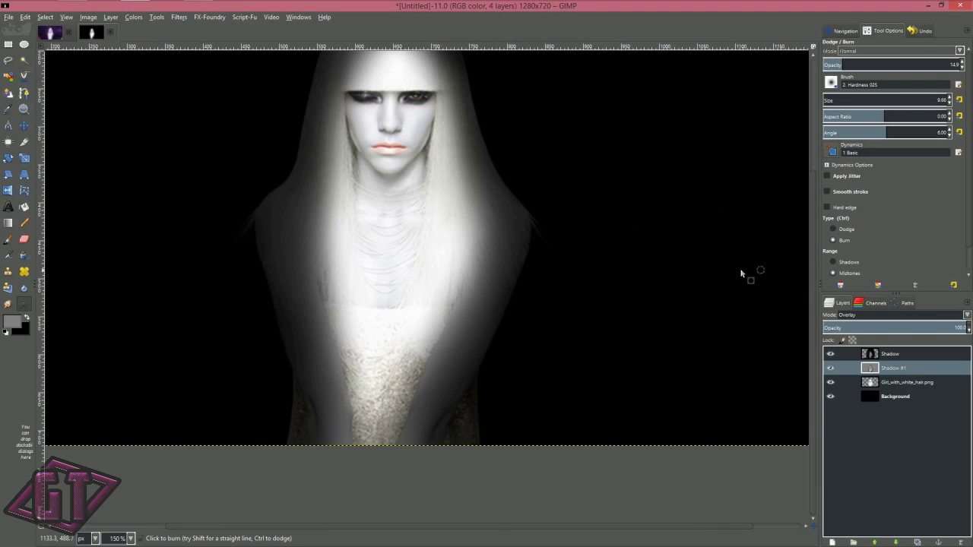
{"action": "left_click_drag", "start_coordinate": [293, 166], "coordinate": [251, 233]}
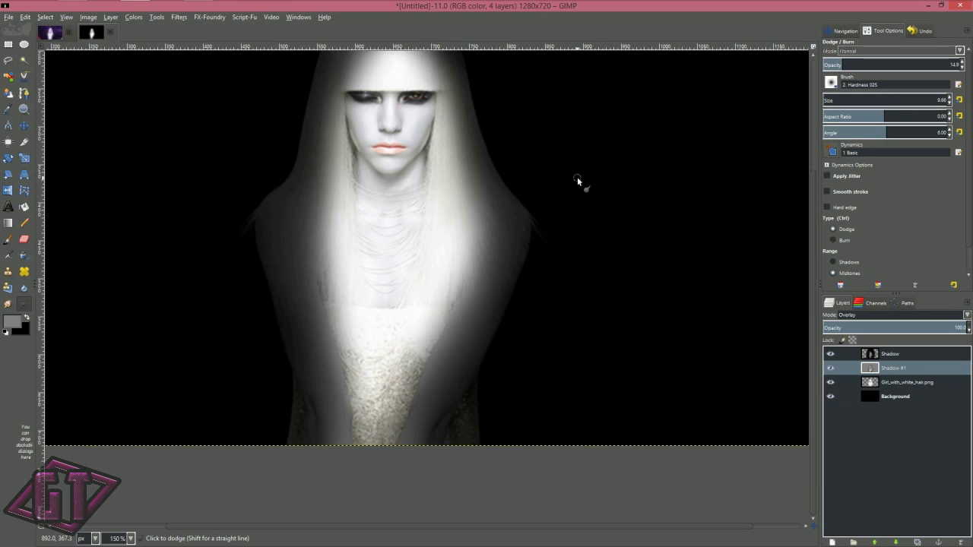
- Compare the shading in the full canvas view by repeatedly hiding and showing the Shadow #1 layer
{"action": "scroll", "coordinate": [577, 176], "scroll_direction": "down", "scroll_amount": 1}
{"action": "scroll", "coordinate": [579, 184], "scroll_direction": "down", "scroll_amount": 1}
{"action": "scroll", "coordinate": [579, 184], "scroll_direction": "up", "scroll_amount": 2}
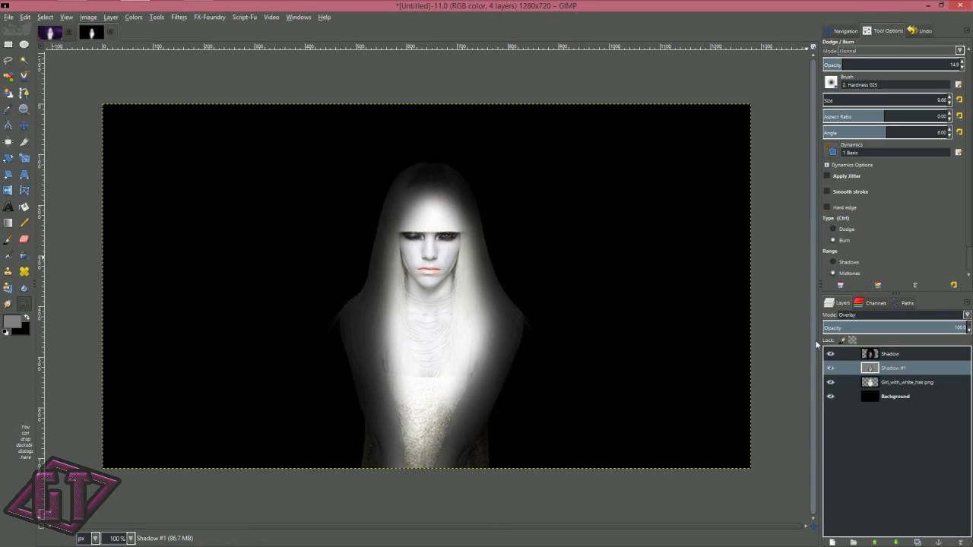
{"action": "left_click", "coordinate": [832, 369]}
{"action": "left_click", "coordinate": [832, 370]}
{"action": "left_click", "coordinate": [832, 369]}
{"action": "left_click", "coordinate": [831, 370]}
{"action": "left_click", "coordinate": [832, 369]}
{"action": "left_click", "coordinate": [832, 369]}
{"action": "left_click", "coordinate": [832, 369]}
{"action": "left_click", "coordinate": [831, 369]}
{"action": "left_click", "coordinate": [832, 369]}
{"action": "left_click", "coordinate": [831, 371]}
{"action": "left_click", "coordinate": [832, 371]}
{"action": "left_click", "coordinate": [831, 371]}
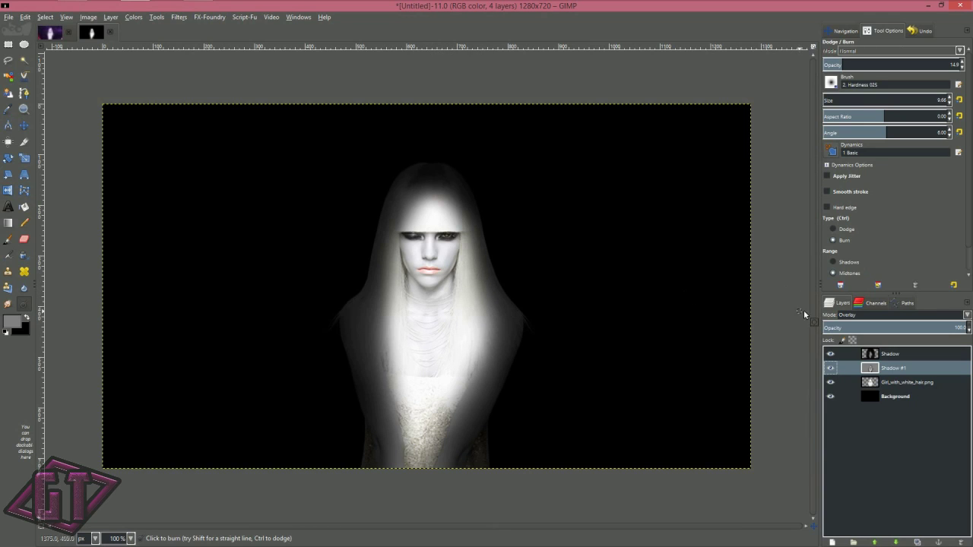
{"action": "left_click", "coordinate": [831, 367]}
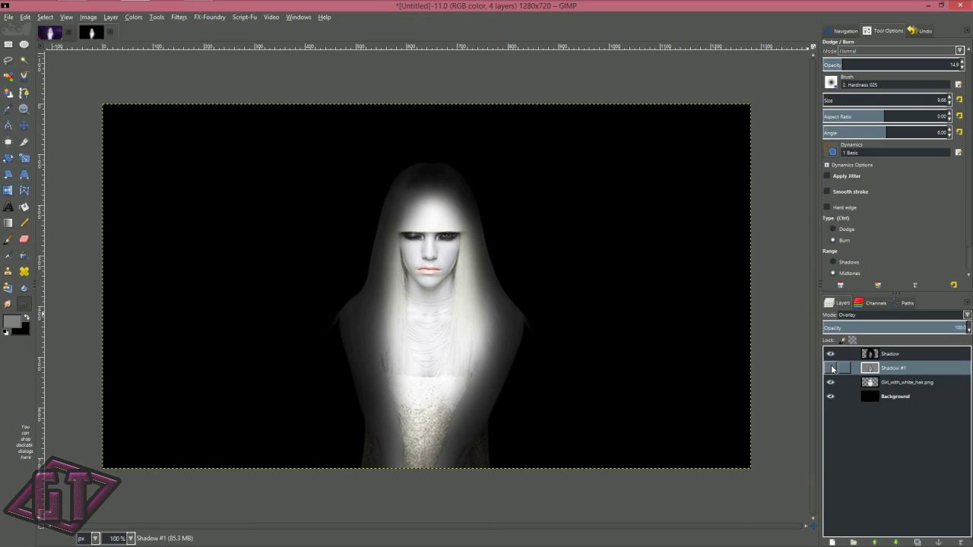
{"action": "left_click", "coordinate": [831, 368]}
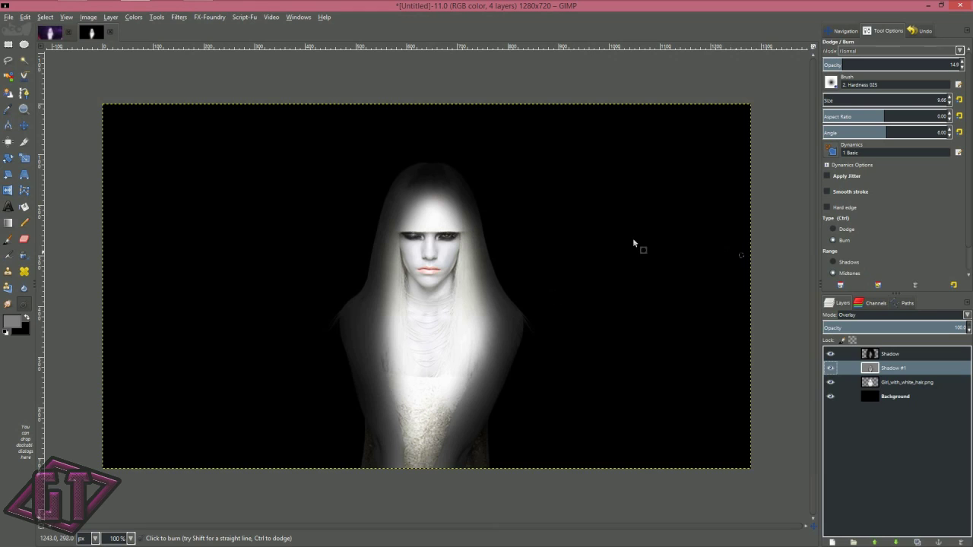
- Recheck the Shadow #1 shading and look at the finished darkness.xcf image for reference before returning to the working image
{"action": "left_click", "coordinate": [832, 371]}
{"action": "left_click", "coordinate": [833, 371]}
{"action": "left_click", "coordinate": [833, 371]}
{"action": "left_click", "coordinate": [833, 371]}
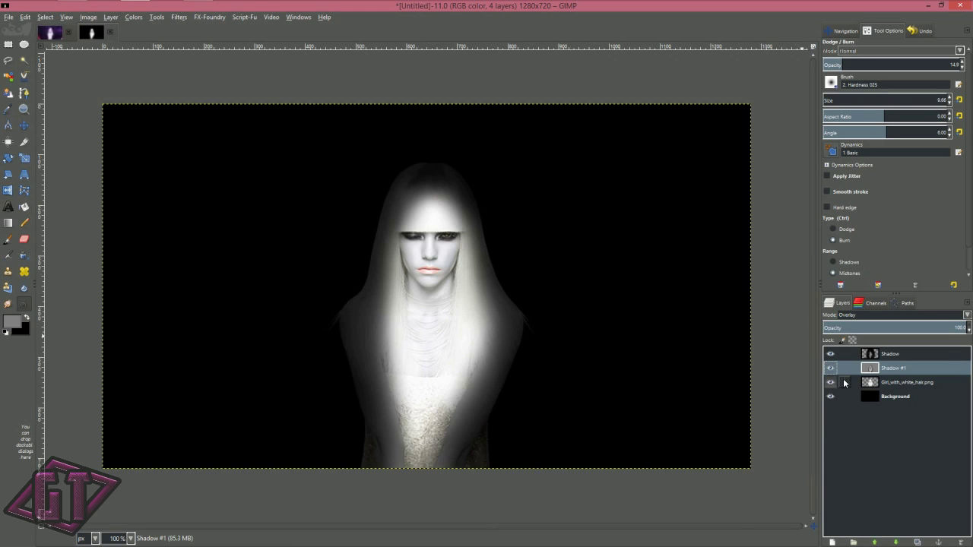
{"action": "left_click", "coordinate": [833, 373]}
{"action": "left_click", "coordinate": [834, 373]}
{"action": "left_click", "coordinate": [50, 33]}
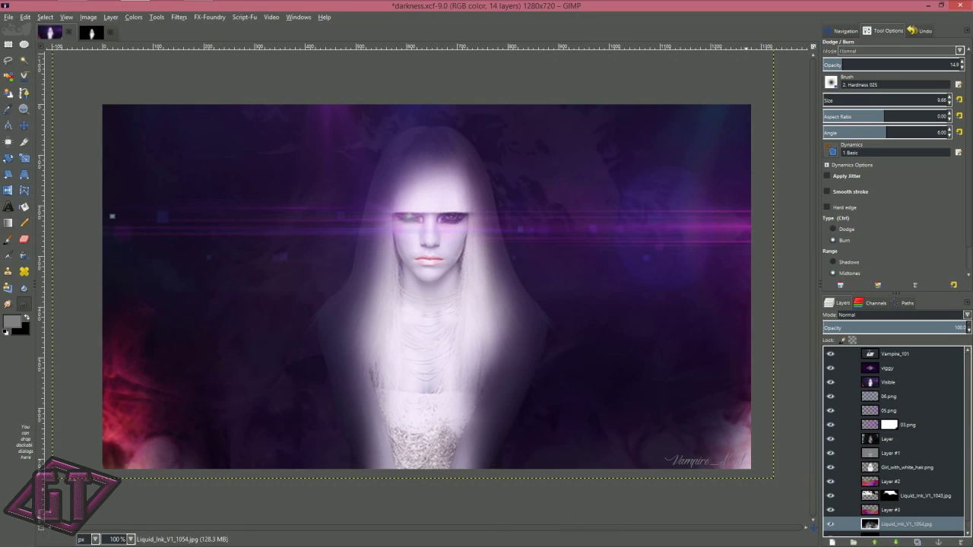
{"action": "left_click", "coordinate": [91, 35]}
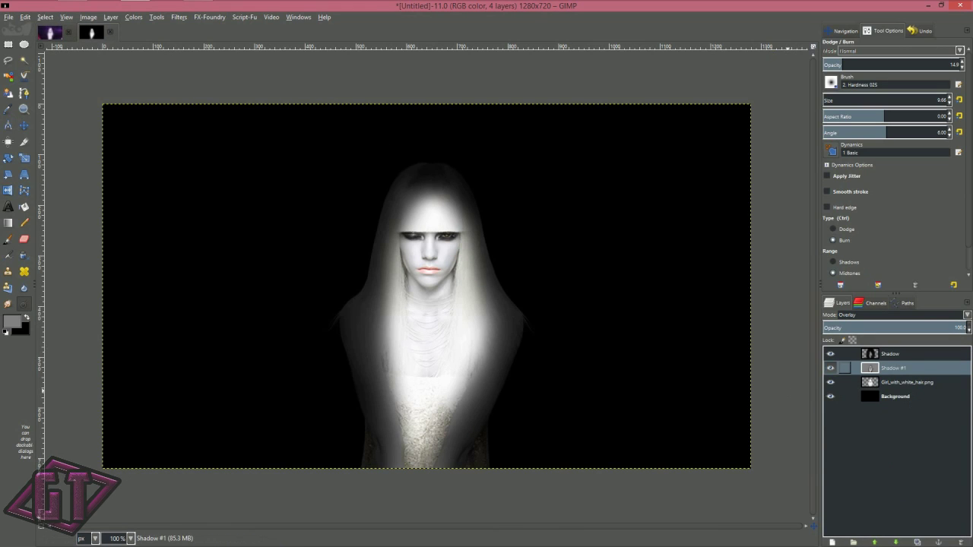
- Select the Background layer, switch to File Explorer and open the Liquid Ink folder inside Pictures > Media Militia
{"action": "left_click", "coordinate": [897, 396]}
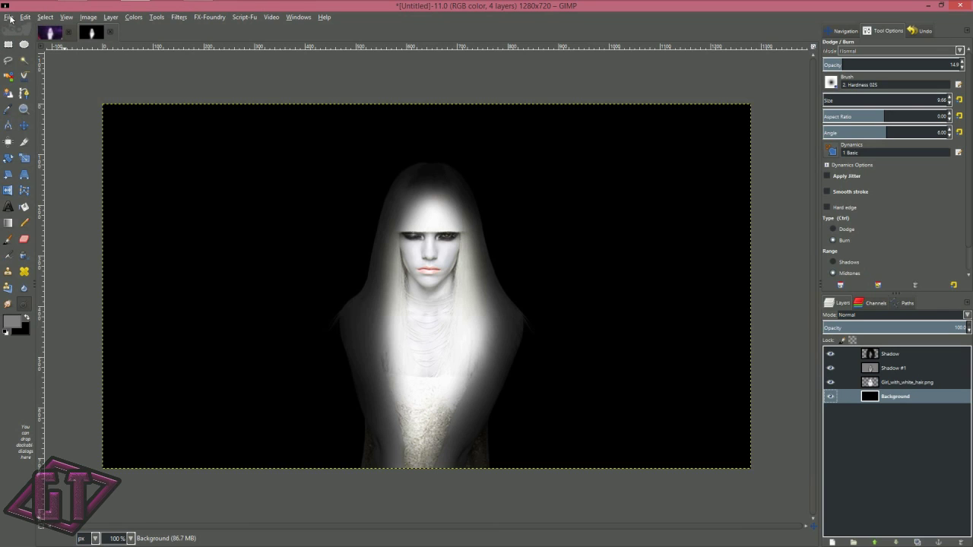
{"action": "left_click", "coordinate": [72, 9]}
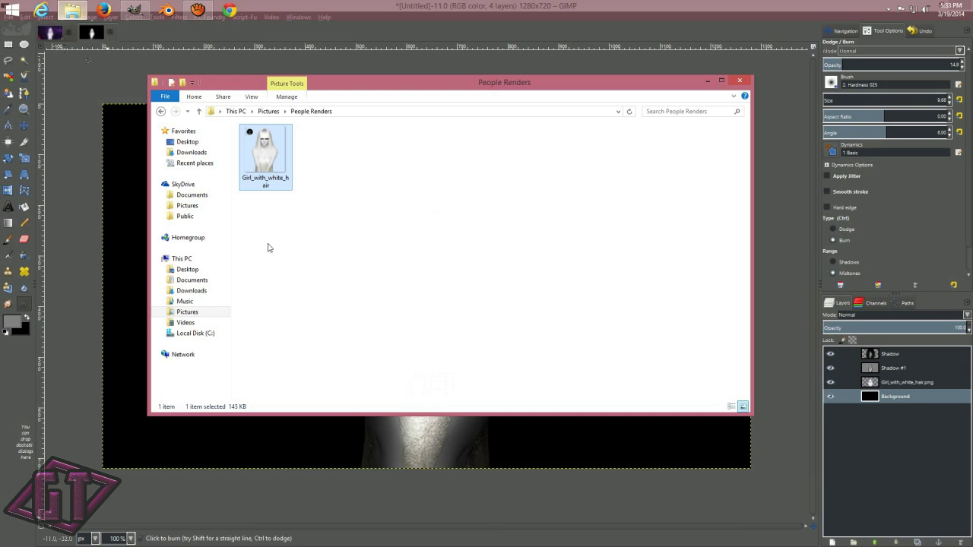
{"action": "left_click", "coordinate": [160, 110]}
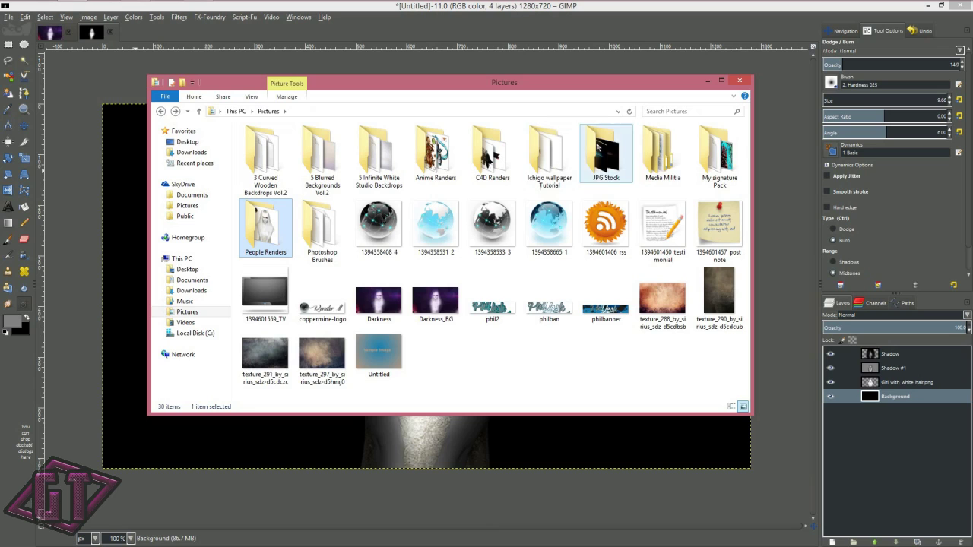
{"action": "double_click", "coordinate": [661, 152]}
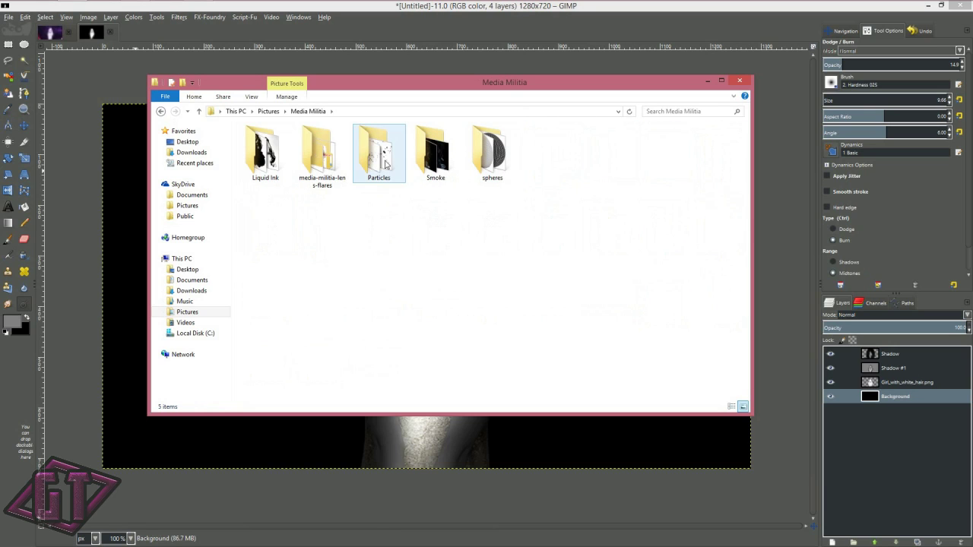
{"action": "double_click", "coordinate": [279, 155]}
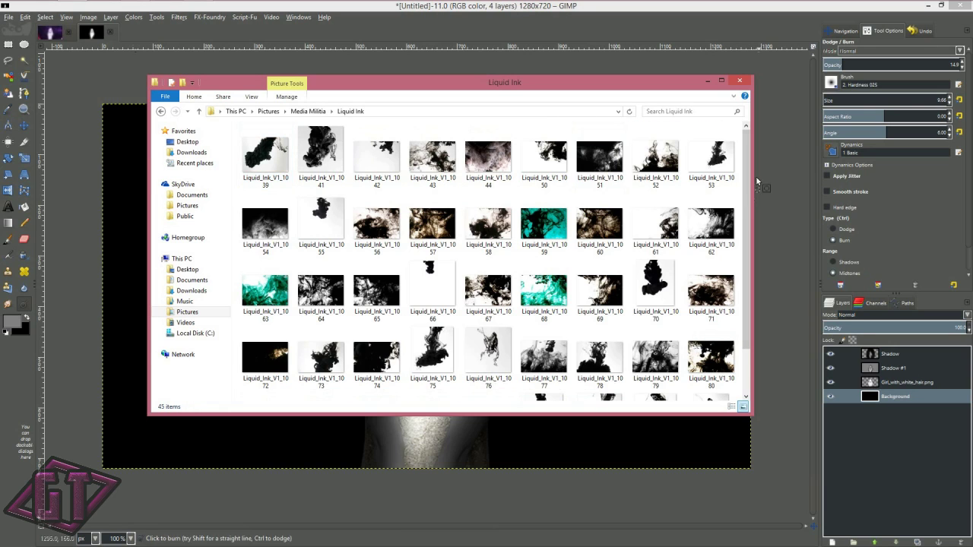
- Look through the ink stock images and add Liquid_Ink_V1_1054.jpg as a layer directly above the Background
{"action": "scroll", "coordinate": [748, 296], "scroll_direction": "down", "scroll_amount": 1}
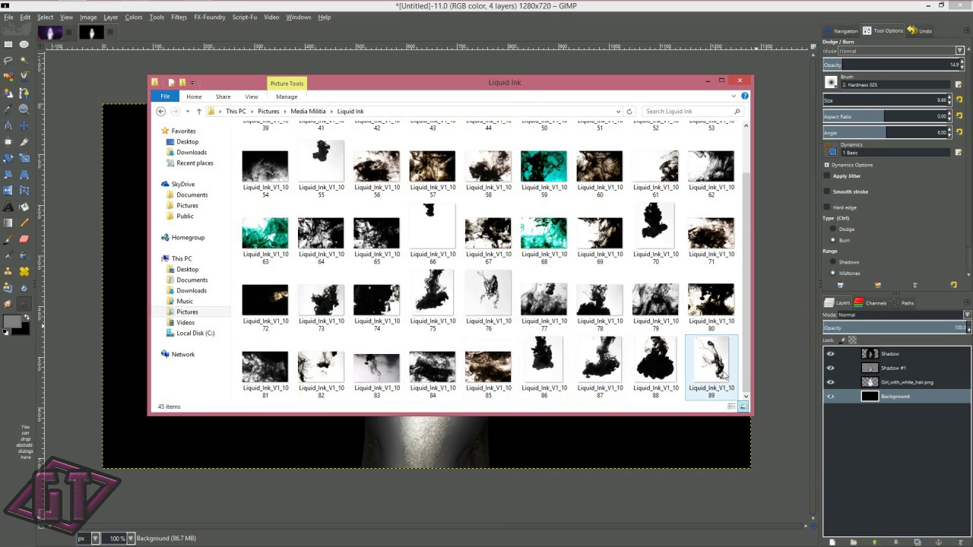
{"action": "scroll", "coordinate": [736, 313], "scroll_direction": "up", "scroll_amount": 1}
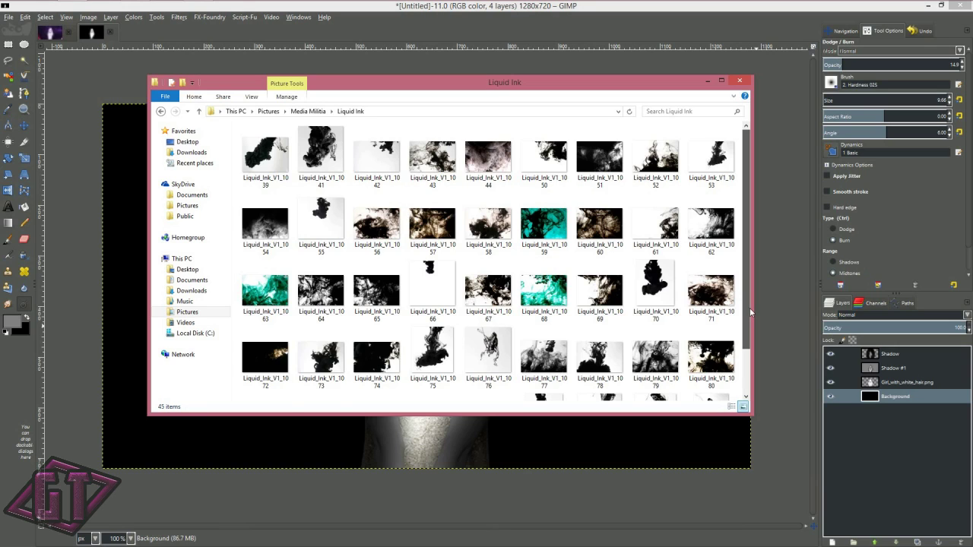
{"action": "scroll", "coordinate": [751, 313], "scroll_direction": "down", "scroll_amount": 1}
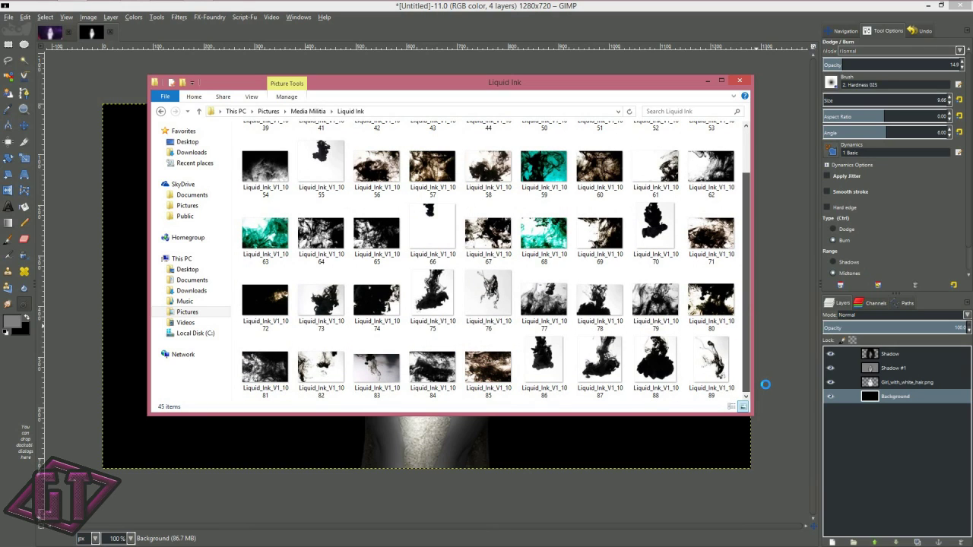
{"action": "scroll", "coordinate": [768, 330], "scroll_direction": "up", "scroll_amount": 1}
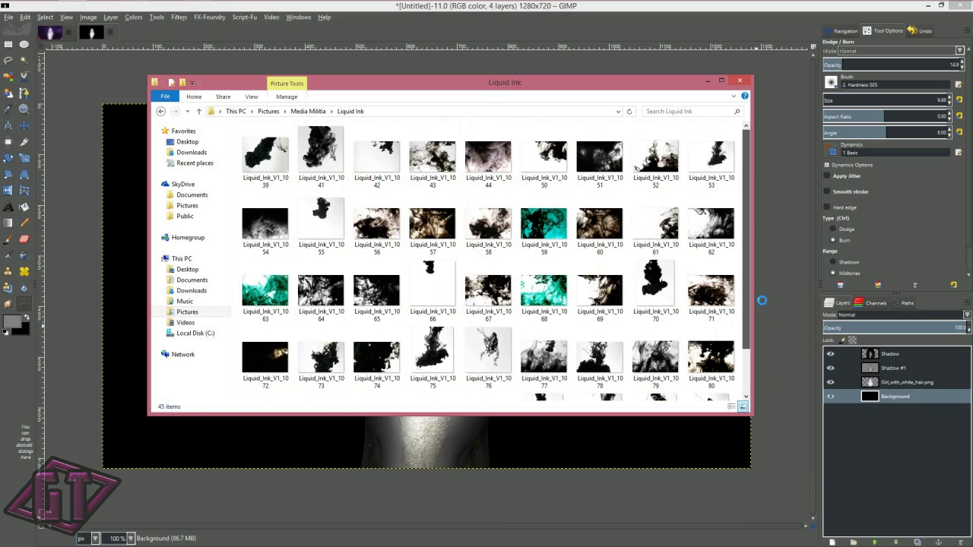
{"action": "left_click_drag", "start_coordinate": [264, 225], "coordinate": [191, 448]}
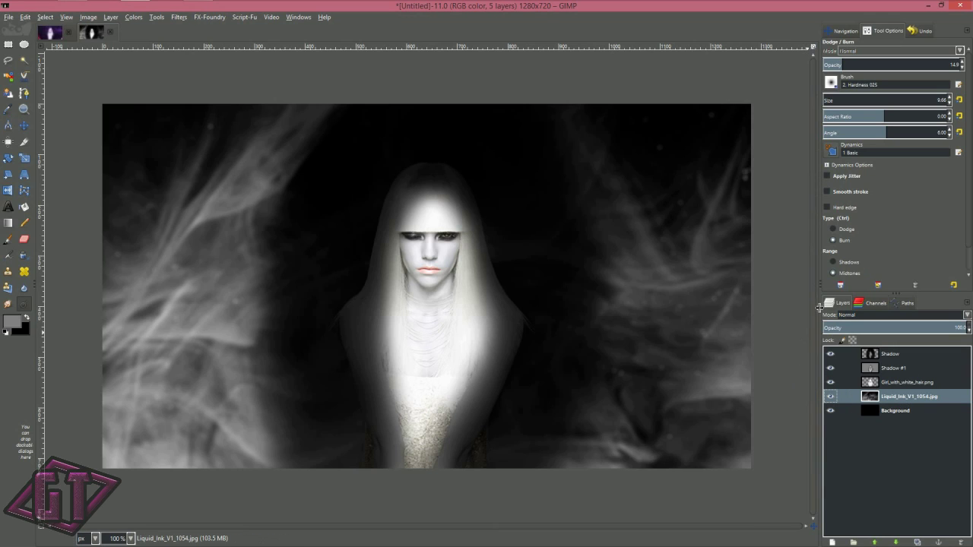
- Try scaling the Liquid_Ink_V1_1054.jpg layer proportionally to 2307 x 1538 px, and undo the scaling
{"action": "scroll", "coordinate": [386, 264], "scroll_direction": "down", "scroll_amount": 3}
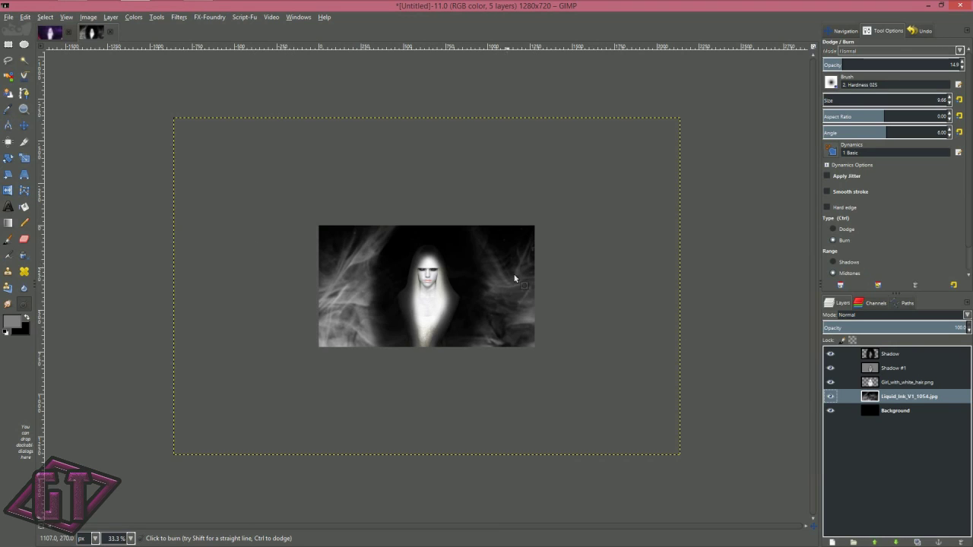
{"action": "key", "text": "shift+s"}
{"action": "left_click", "coordinate": [440, 284]}
{"action": "left_click_drag", "start_coordinate": [689, 128], "coordinate": [637, 203]}
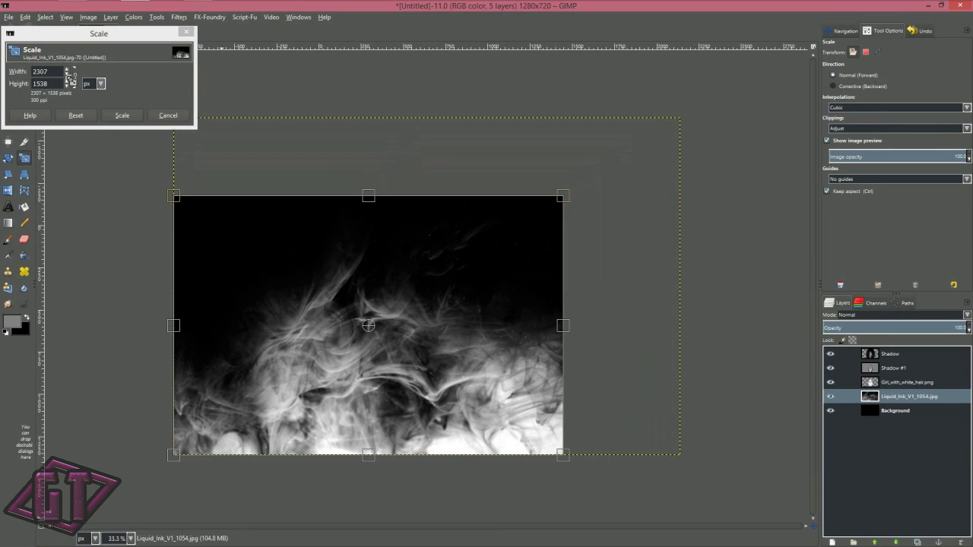
{"action": "left_click", "coordinate": [122, 115]}
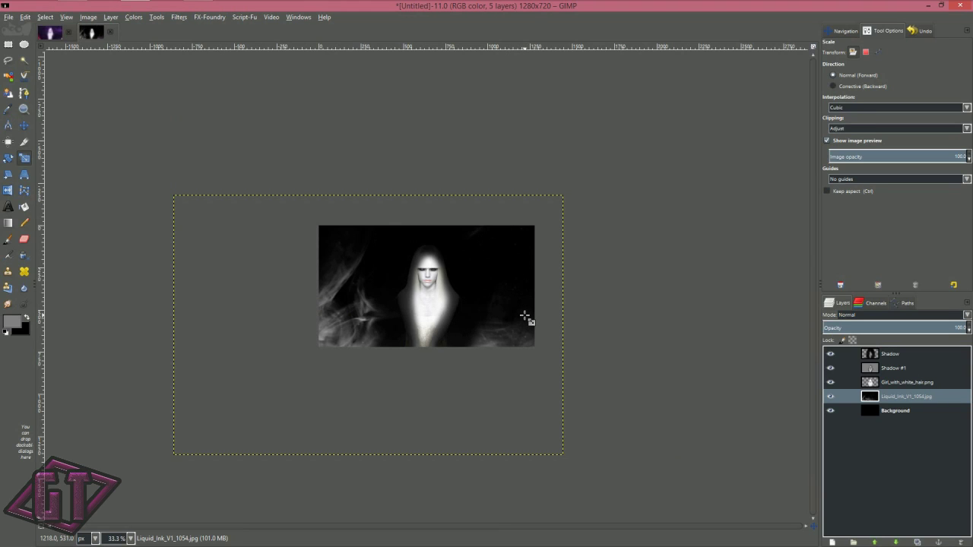
{"action": "key", "text": "ctrl+z"}
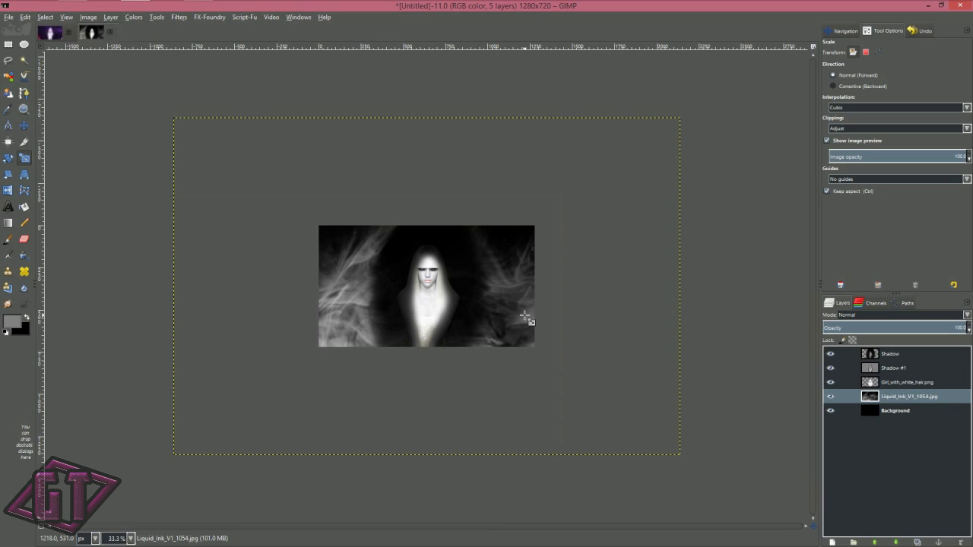
{"action": "key", "text": "1"}
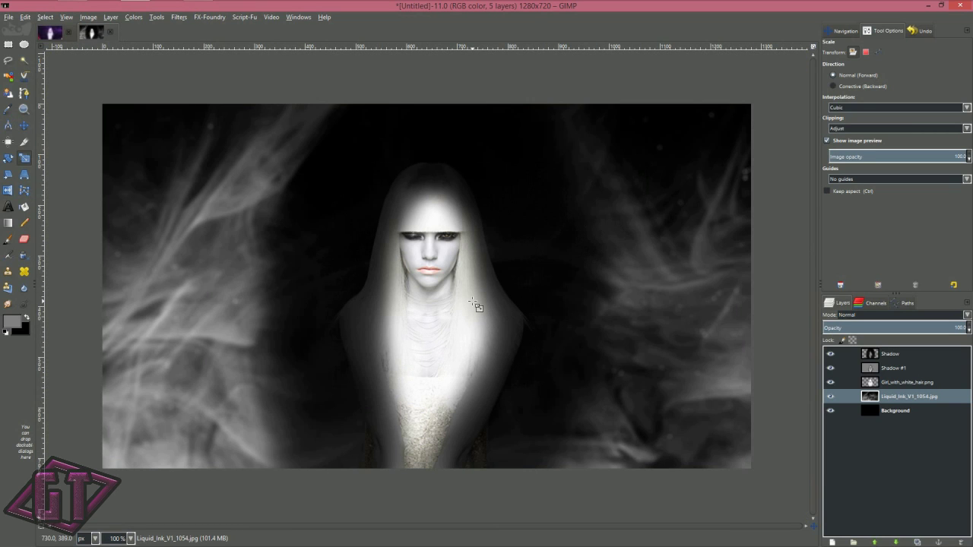
- Hide and show the Shadow layer to compare the image with and without its dark shading over the ink background
{"action": "key", "text": "minus"}
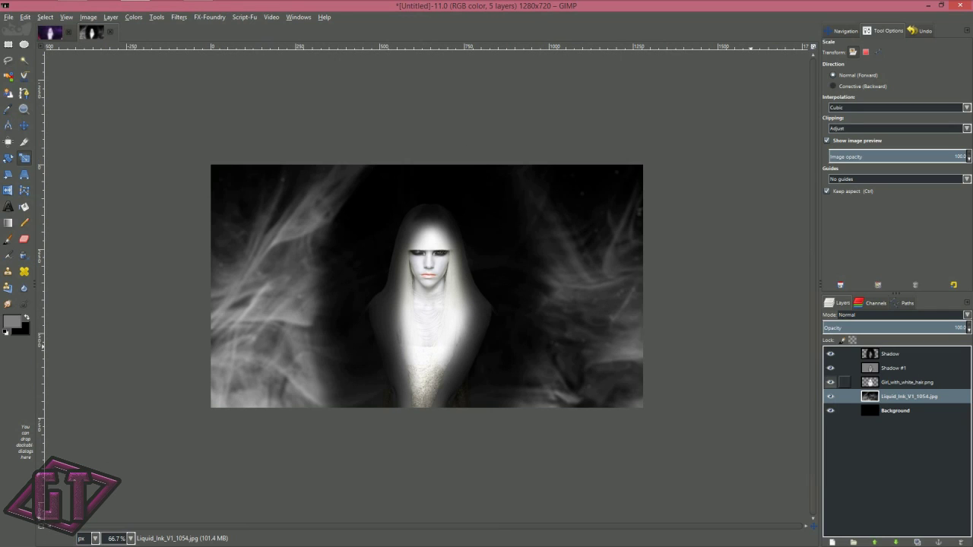
{"action": "left_click", "coordinate": [831, 355]}
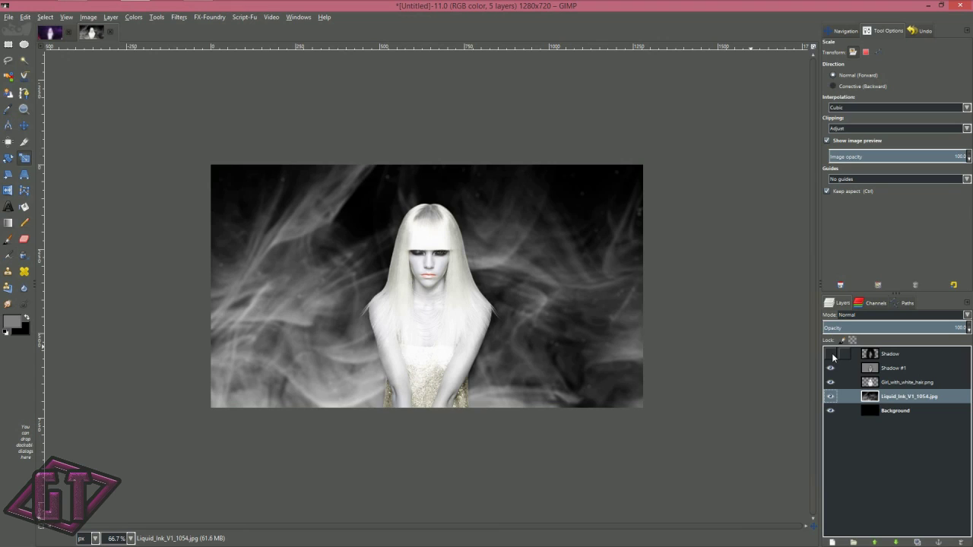
{"action": "left_click", "coordinate": [832, 355]}
{"action": "left_click", "coordinate": [831, 355]}
{"action": "left_click", "coordinate": [832, 355]}
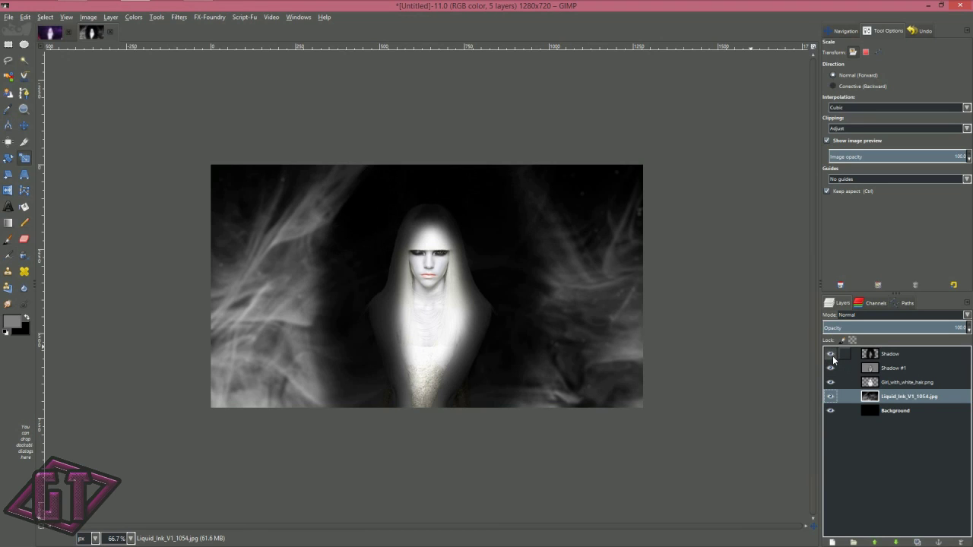
- Make a selection from the opaque area of the Girl_with_white_hair.png layer, and clear the selection
{"action": "left_click", "coordinate": [872, 386], "text": "alt"}
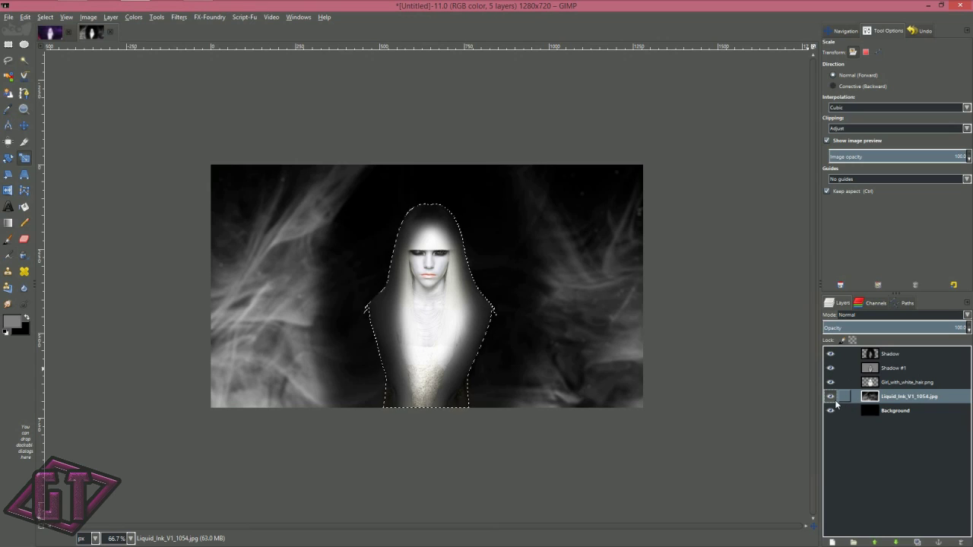
{"action": "key", "text": "shift+ctrl+a"}
- Look at the finished darkness.xcf image for reference, and return to the working image to view its ink background
{"action": "left_click", "coordinate": [47, 36]}
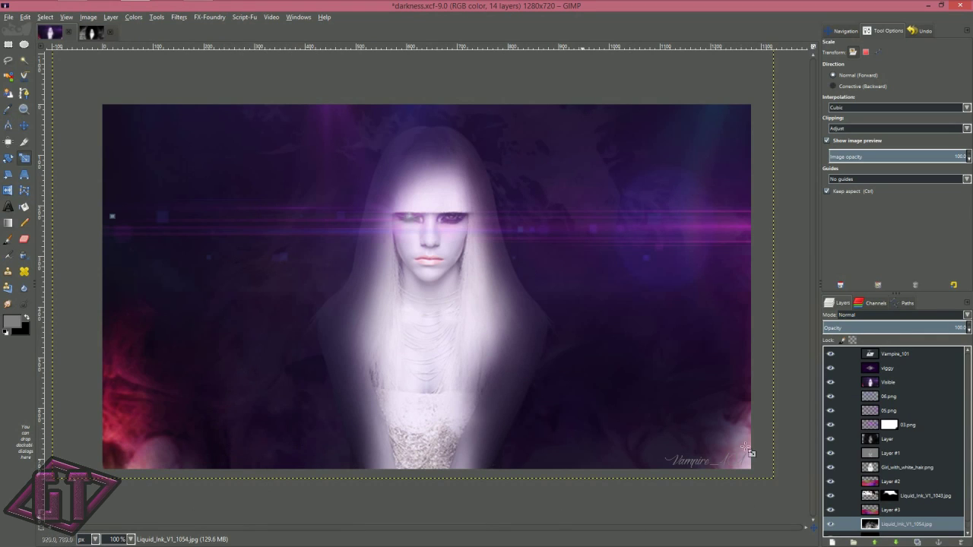
{"action": "left_click", "coordinate": [95, 36]}
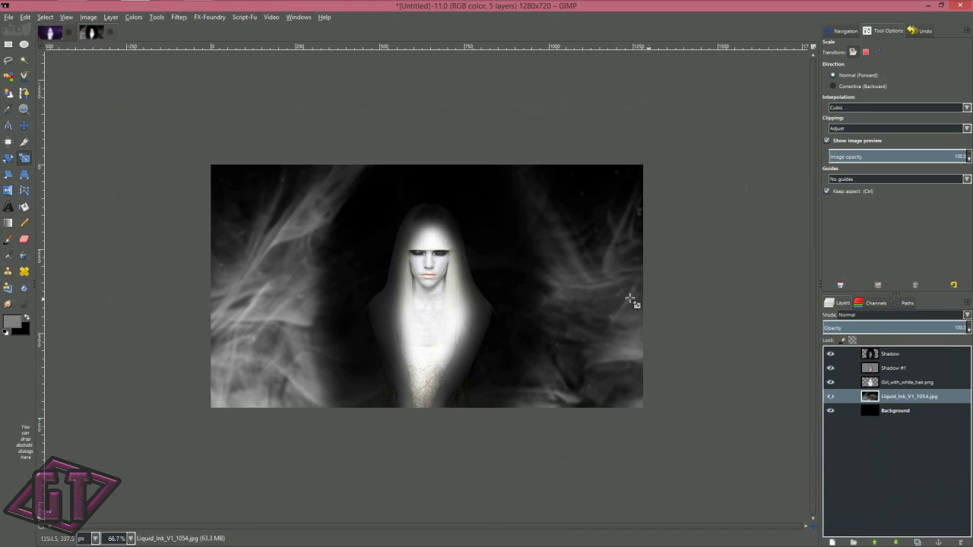
{"action": "scroll", "coordinate": [490, 325], "scroll_direction": "down", "scroll_amount": 1}
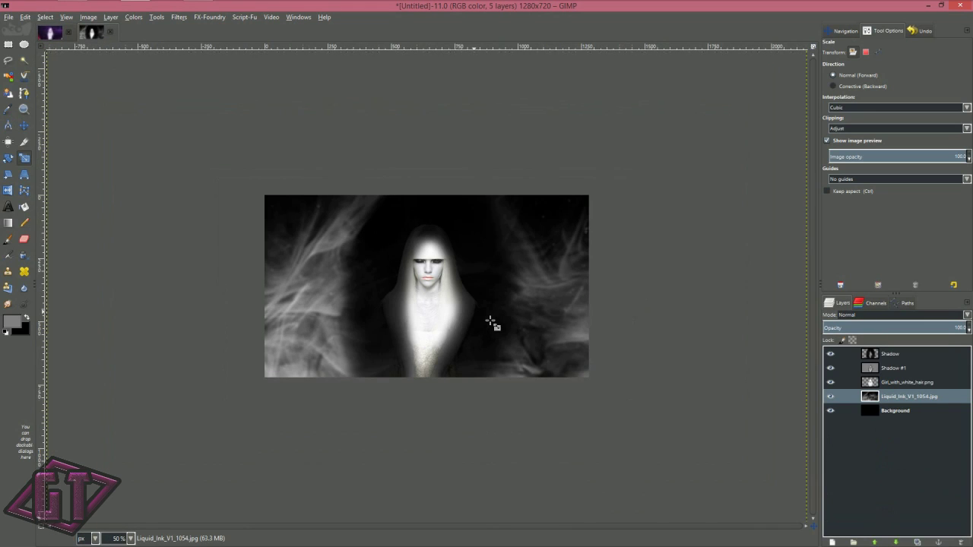
{"action": "scroll", "coordinate": [490, 324], "scroll_direction": "up", "scroll_amount": 1}
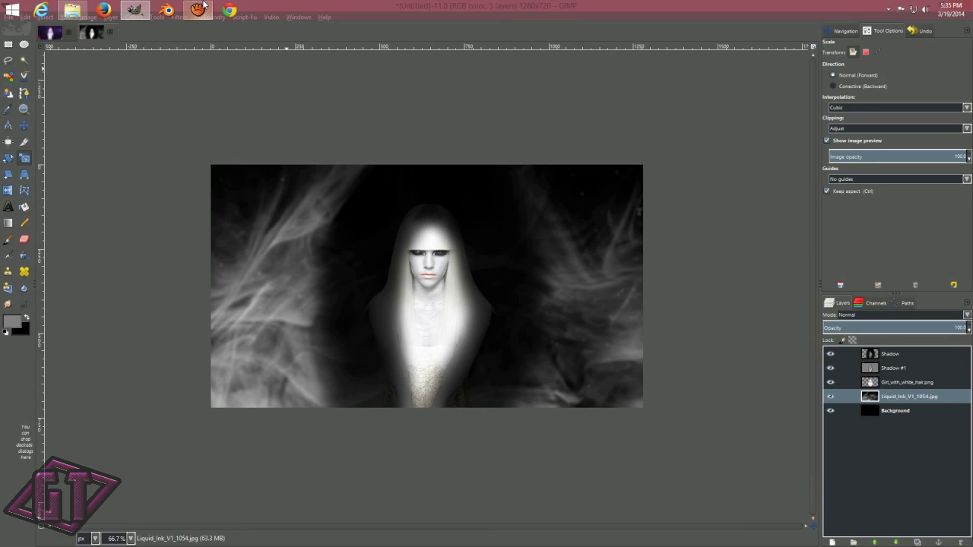
- Switch to aTube Catcher to check the elapsed time of the screen recording, and return to GIMP
{"action": "left_click", "coordinate": [197, 6]}
{"action": "left_click", "coordinate": [613, 195]}
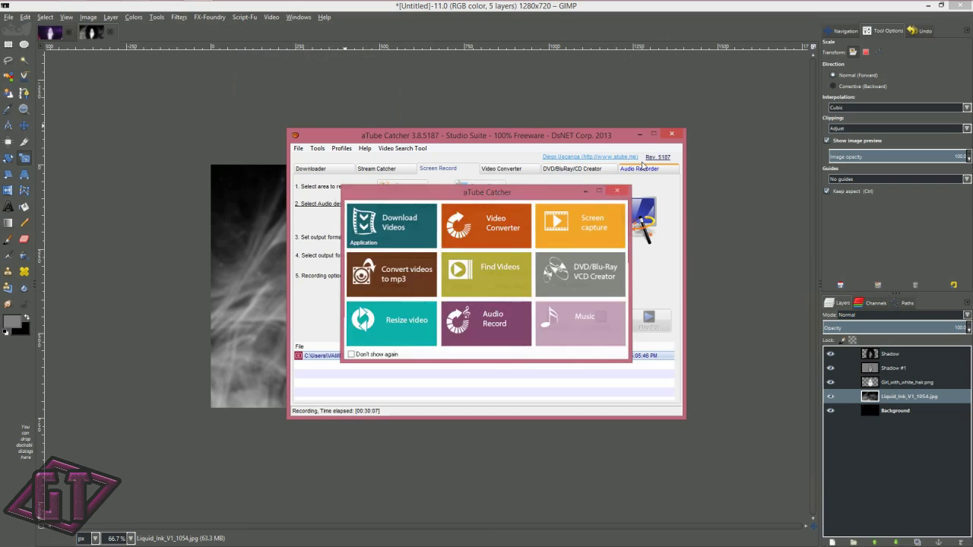
{"action": "left_click", "coordinate": [639, 136]}
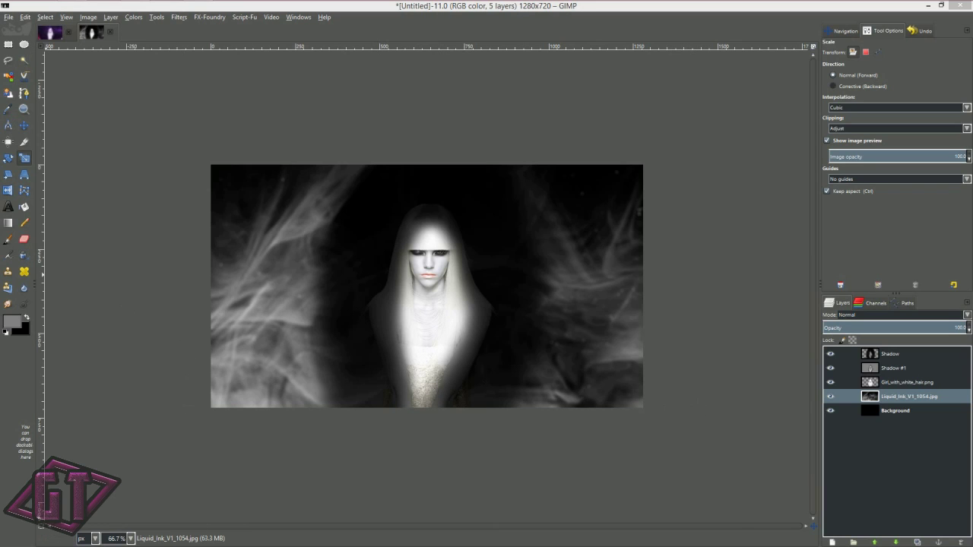
- Examine the layer stack of the finished darkness.xcf image, and return to the working image
{"action": "left_click", "coordinate": [60, 33]}
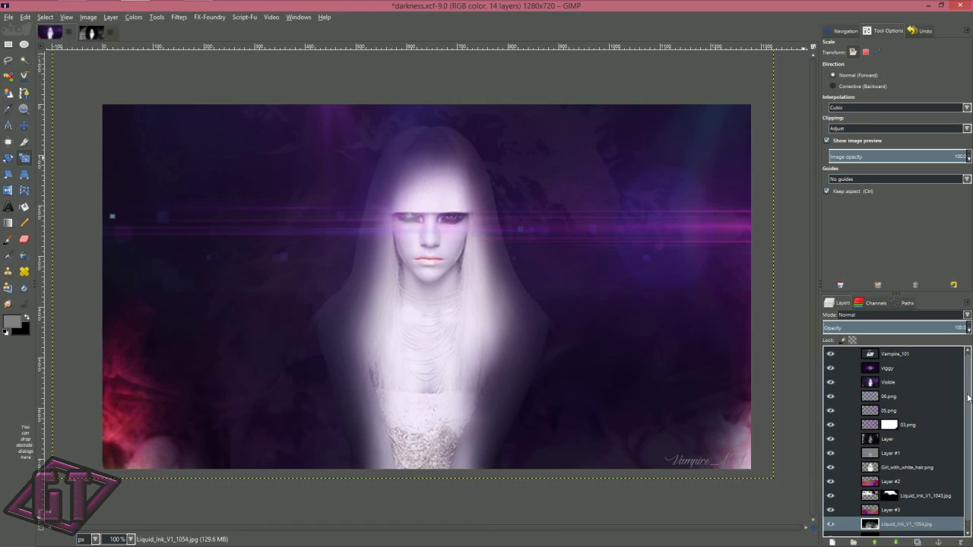
{"action": "scroll", "coordinate": [968, 401], "scroll_direction": "down", "scroll_amount": 1}
{"action": "scroll", "coordinate": [971, 450], "scroll_direction": "up", "scroll_amount": 1}
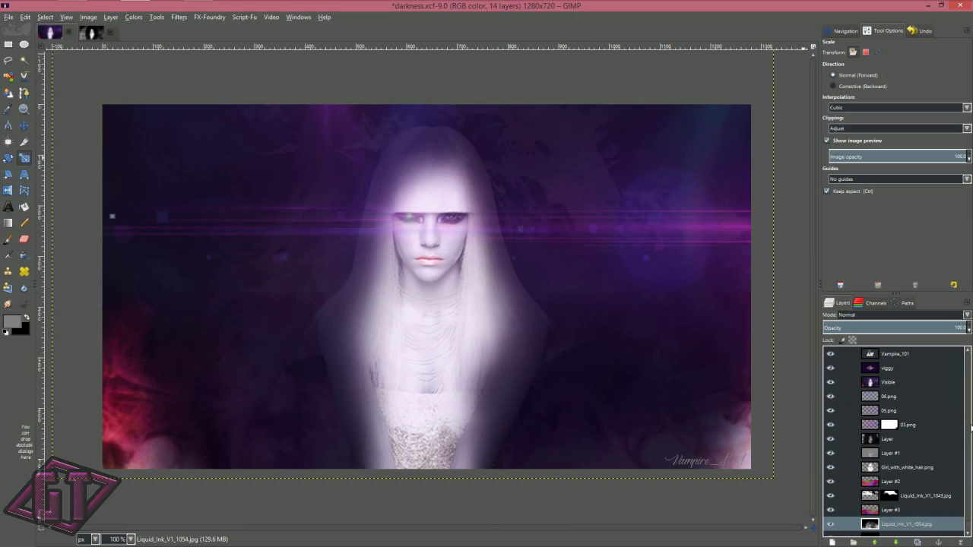
{"action": "scroll", "coordinate": [966, 490], "scroll_direction": "down", "scroll_amount": 1}
{"action": "scroll", "coordinate": [966, 489], "scroll_direction": "up", "scroll_amount": 1}
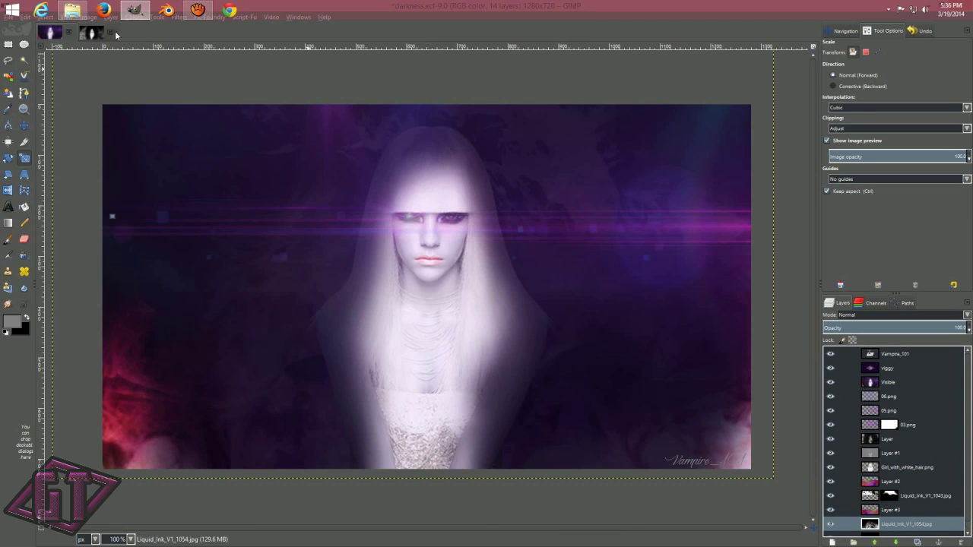
{"action": "left_click", "coordinate": [92, 33]}
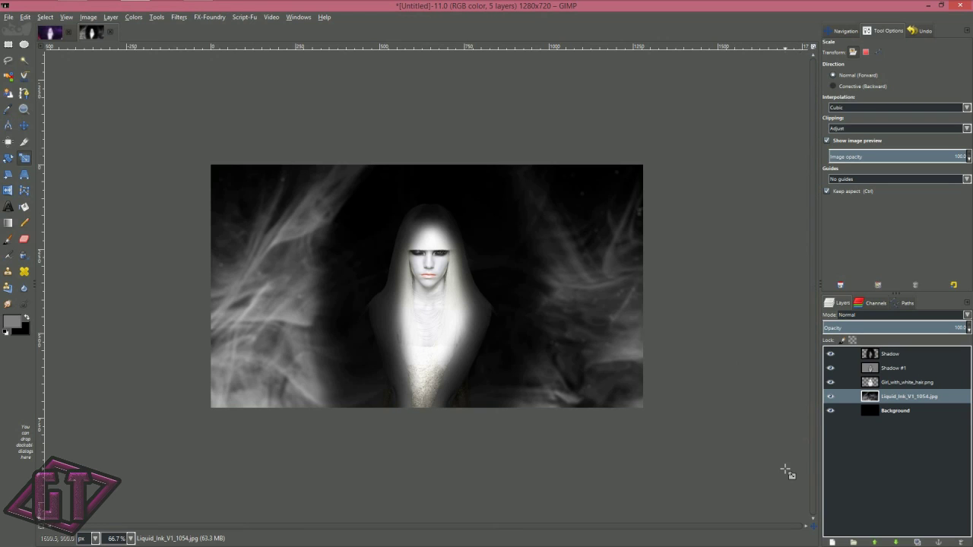
{"action": "left_click_drag", "start_coordinate": [814, 530], "coordinate": [814, 525]}
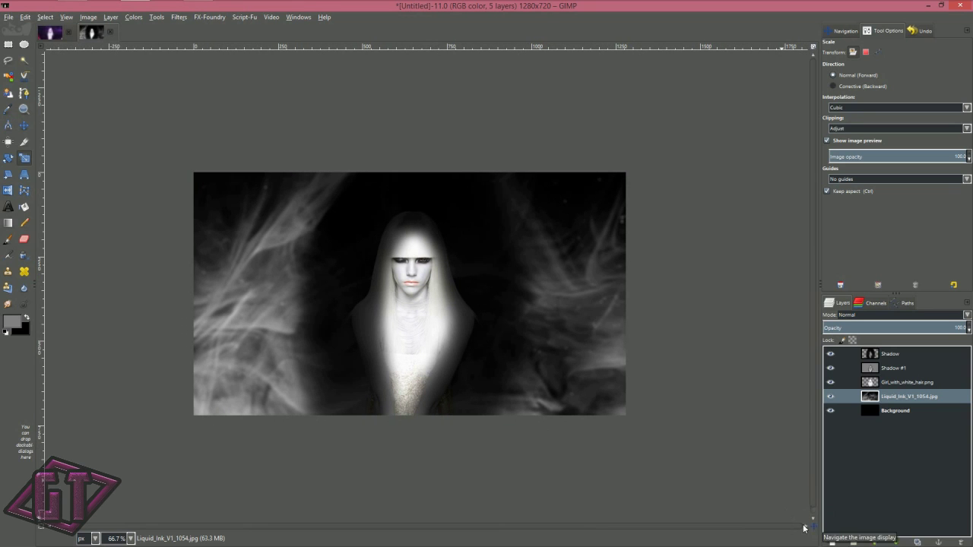